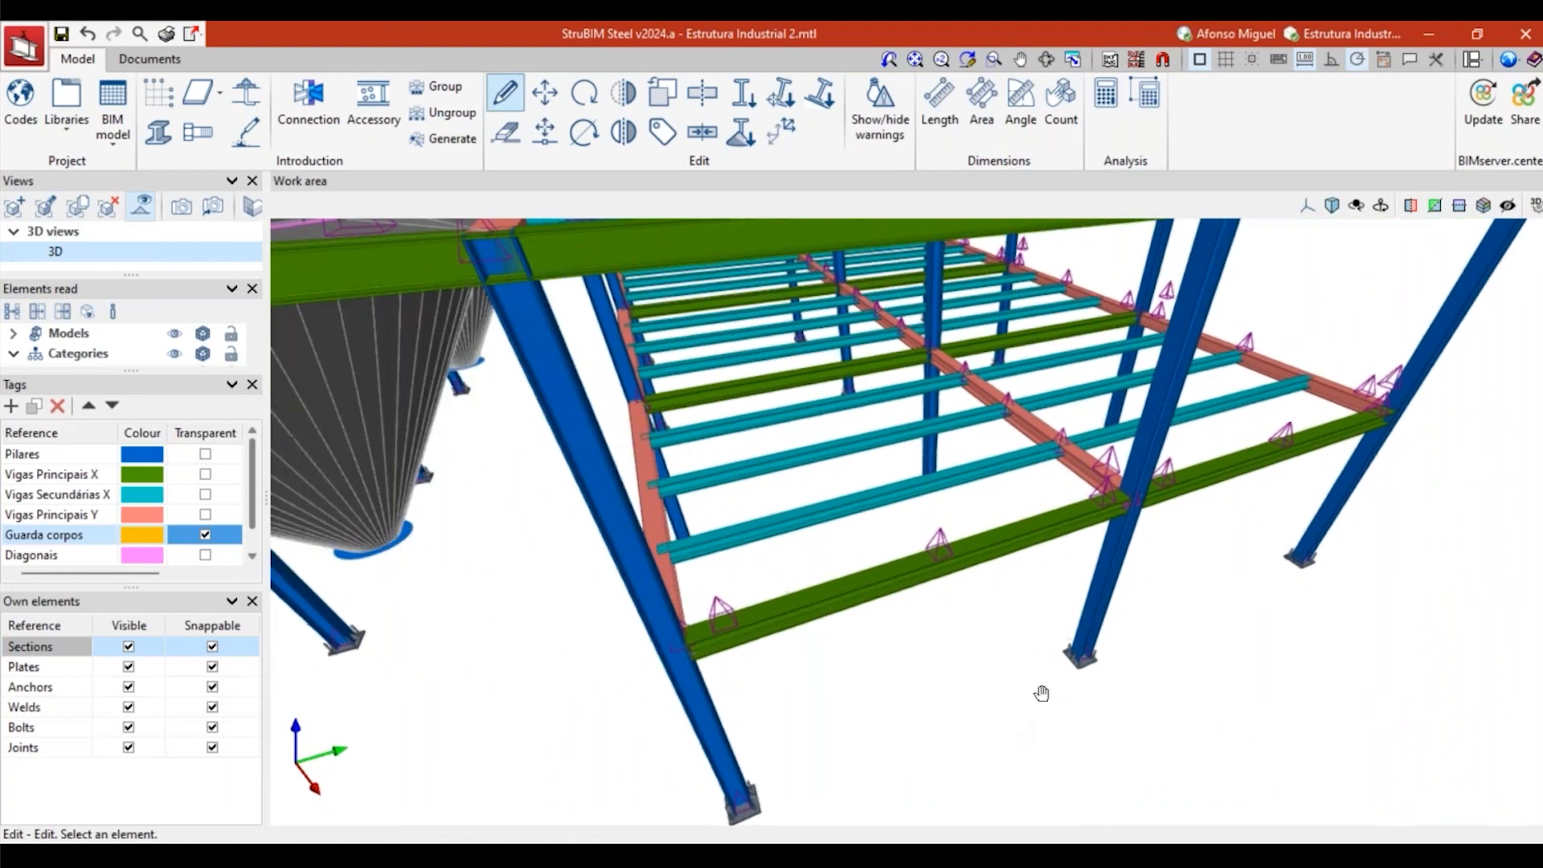
# Locate the bolted end-plate joint where the main beams meet the platform's corner column and open it for editing.
pyautogui.scroll(5, 705, 447)
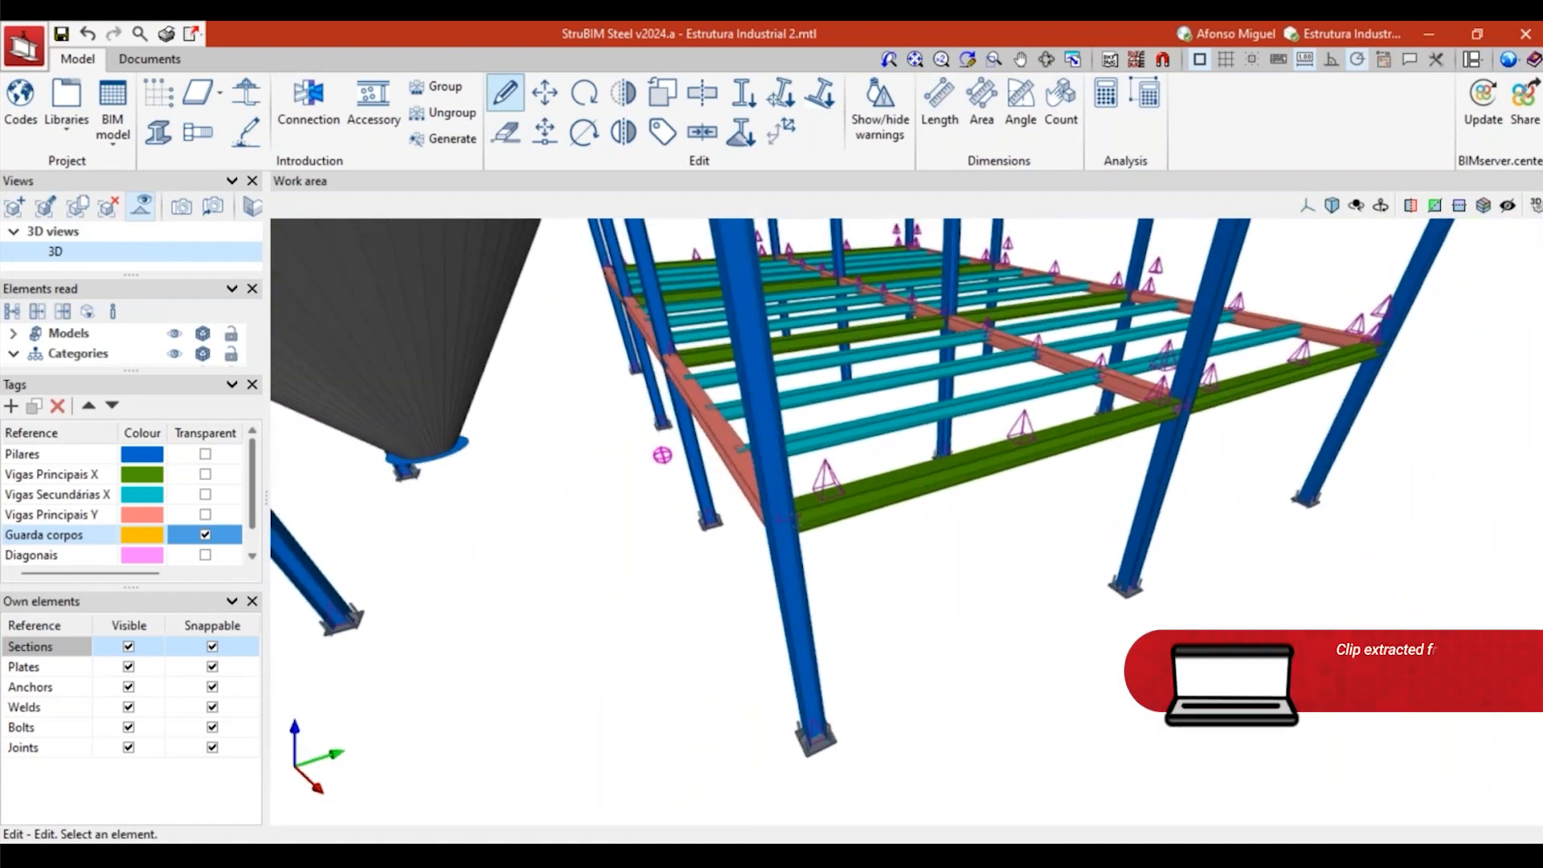
pyautogui.keyDown('shift'); pyautogui.moveTo(706, 448); pyautogui.dragTo(1182, 442, button='middle'); pyautogui.keyUp('shift')
pyautogui.scroll(6, 1103, 345)
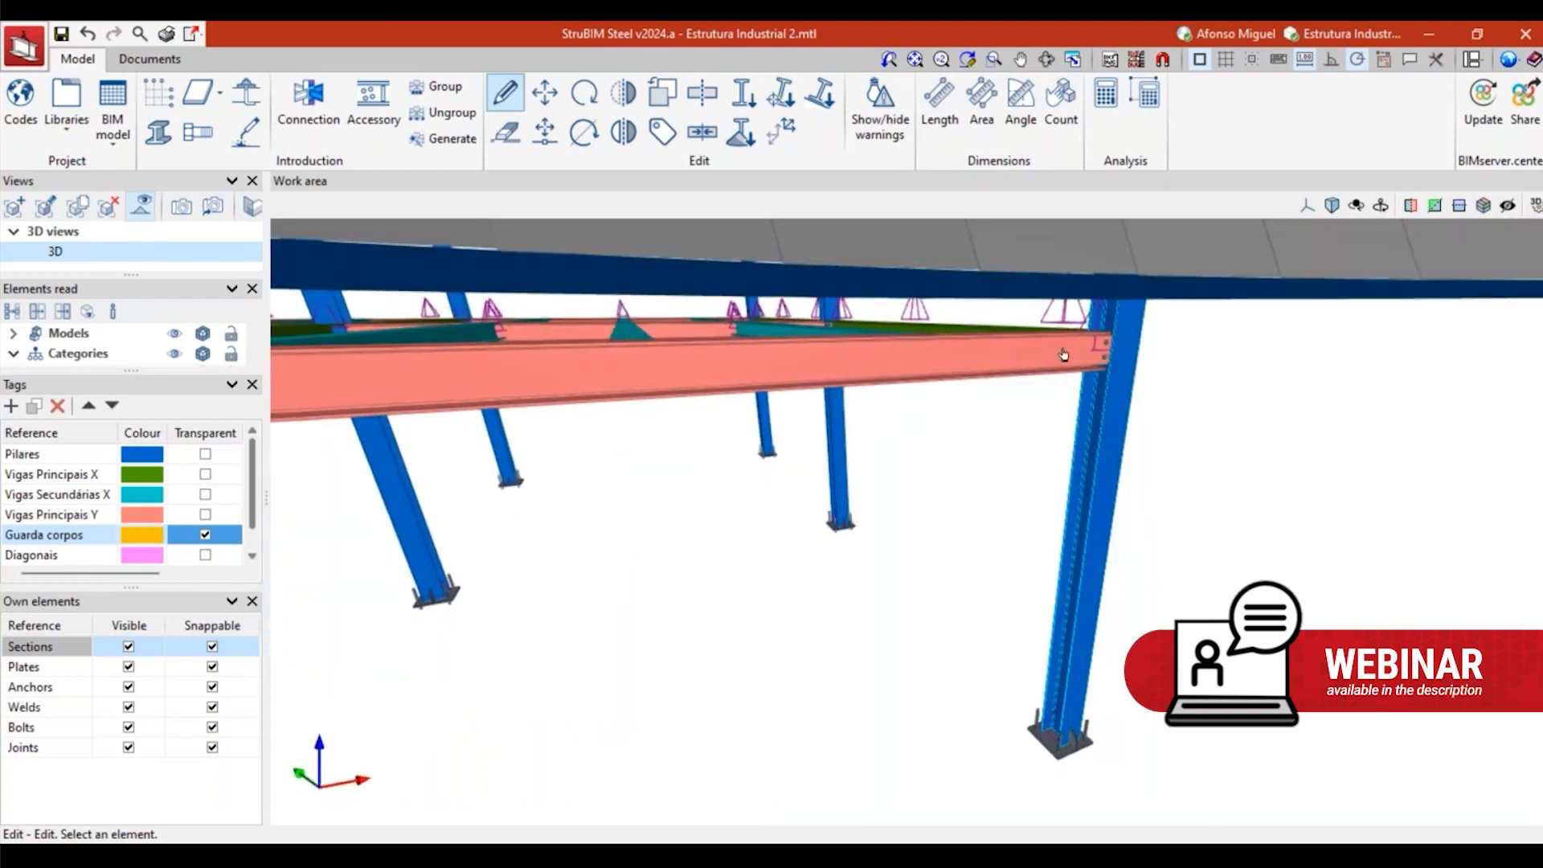
pyautogui.moveTo(1097, 370)
pyautogui.keyDown('shift'); pyautogui.mouseDown(button='middle')
pyautogui.moveTo(1106, 383)
pyautogui.moveTo(1093, 344)
pyautogui.mouseUp(button='middle'); pyautogui.keyUp('shift')
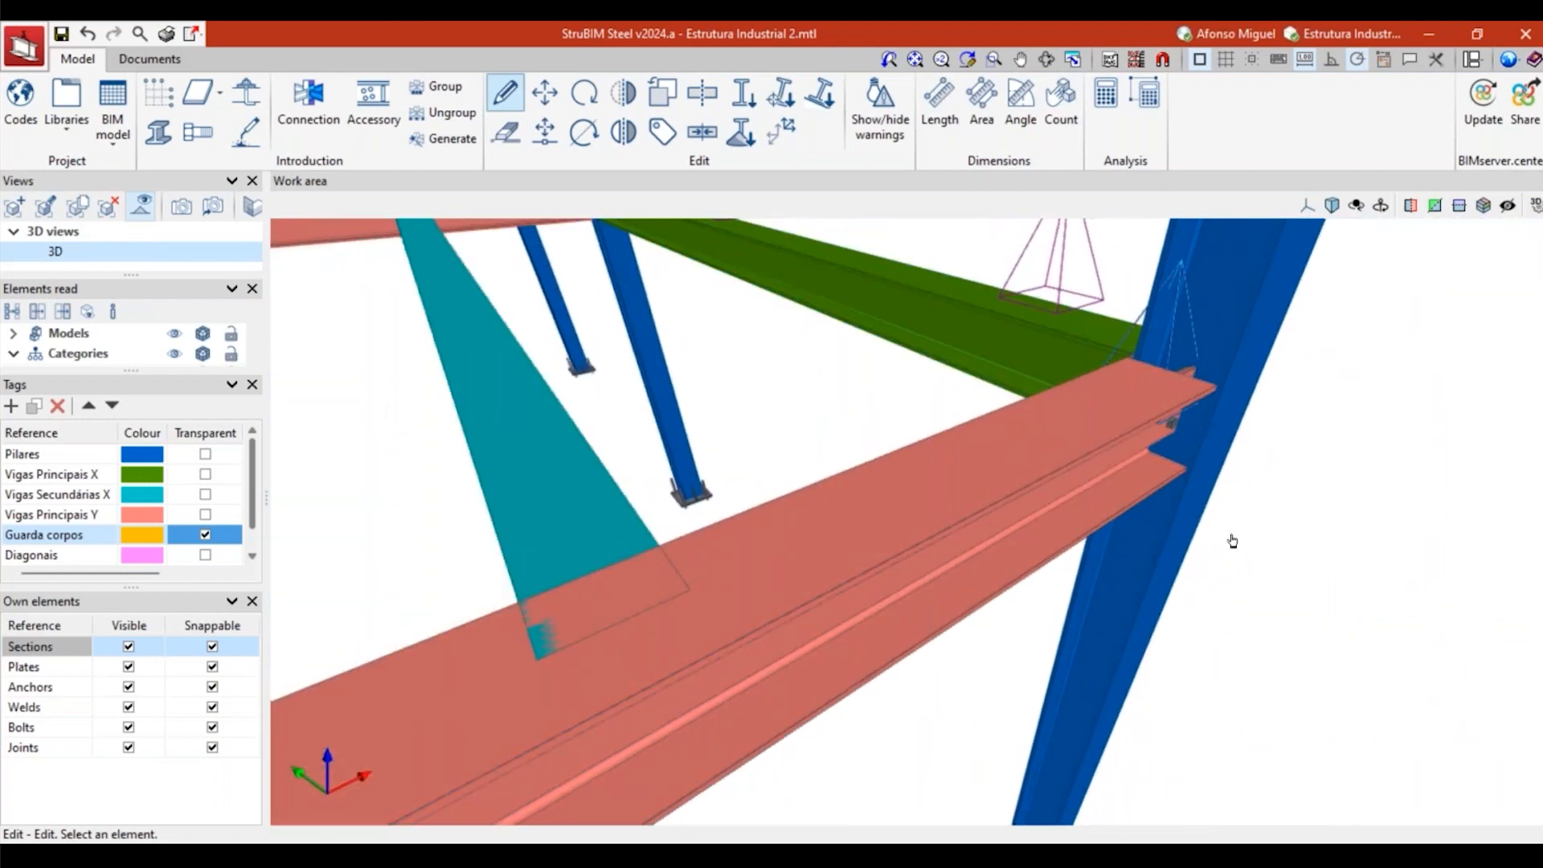
pyautogui.scroll(-5, 1226, 523)
pyautogui.keyDown('shift'); pyautogui.moveTo(1226, 523); pyautogui.dragTo(1137, 517, button='middle'); pyautogui.keyUp('shift')
pyautogui.scroll(4, 1240, 549)
pyautogui.keyDown('shift'); pyautogui.moveTo(1240, 549); pyautogui.dragTo(1045, 615, button='middle'); pyautogui.keyUp('shift')
pyautogui.scroll(5, 639, 538)
pyautogui.keyDown('shift'); pyautogui.moveTo(676, 572); pyautogui.dragTo(791, 599, button='middle'); pyautogui.keyUp('shift')
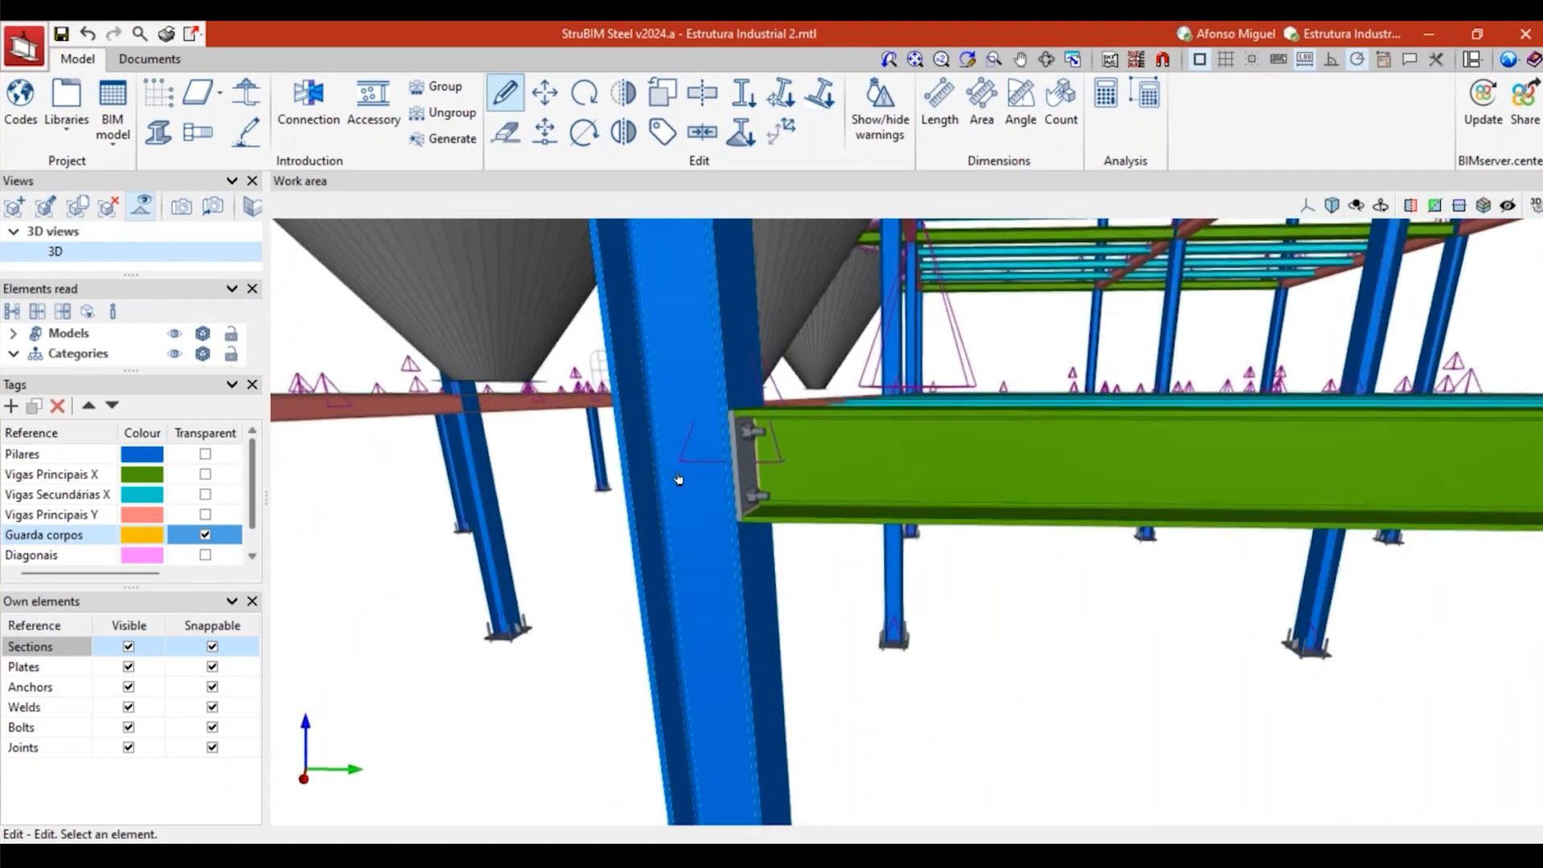
pyautogui.keyDown('shift'); pyautogui.moveTo(752, 450); pyautogui.dragTo(708, 481, button='middle'); pyautogui.keyUp('shift')
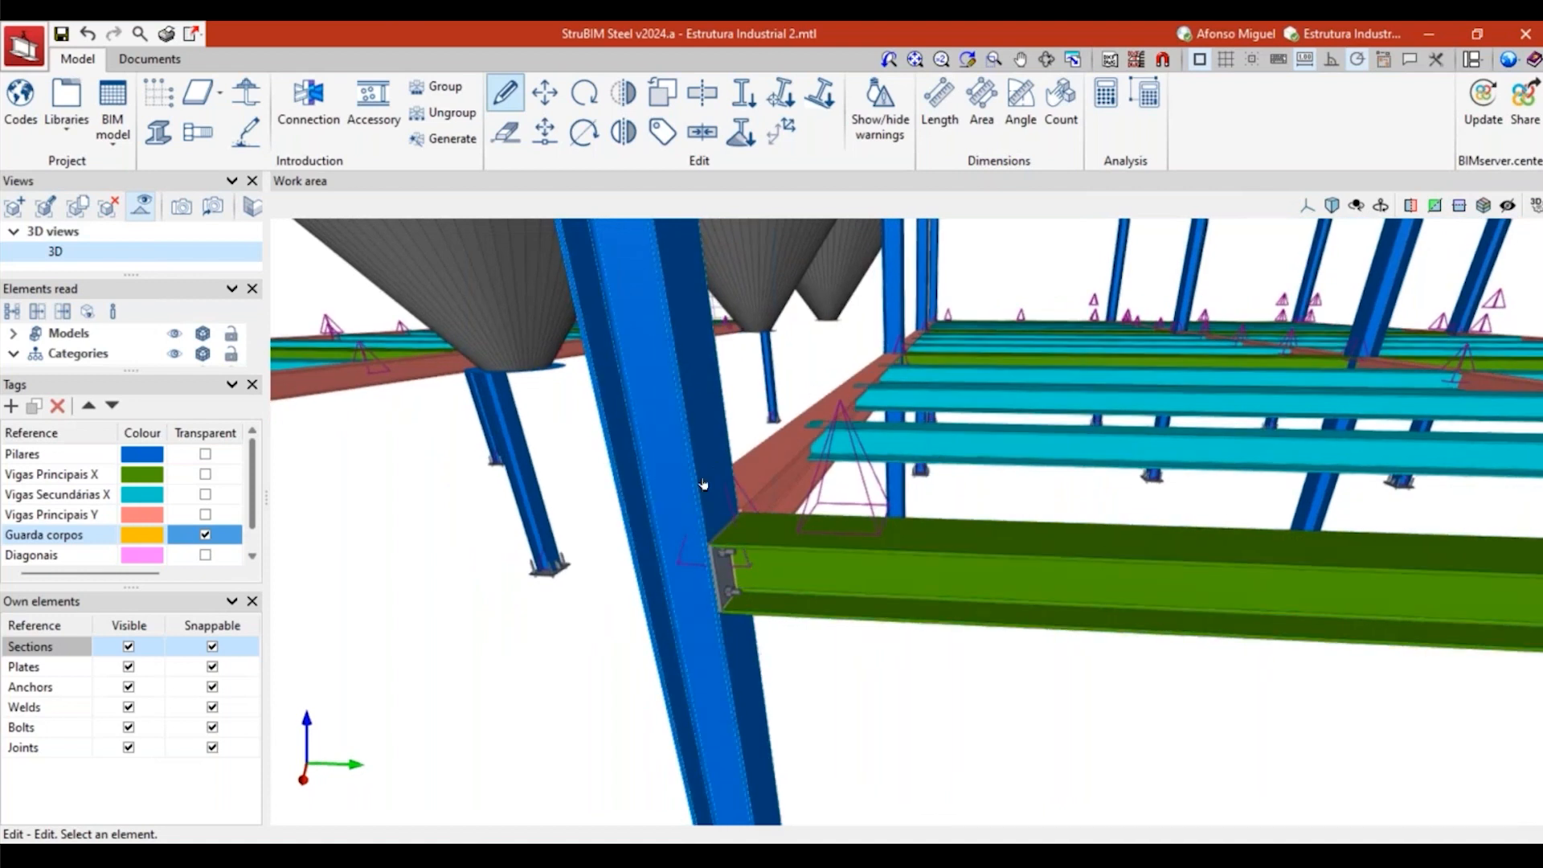
pyautogui.scroll(3, 687, 531)
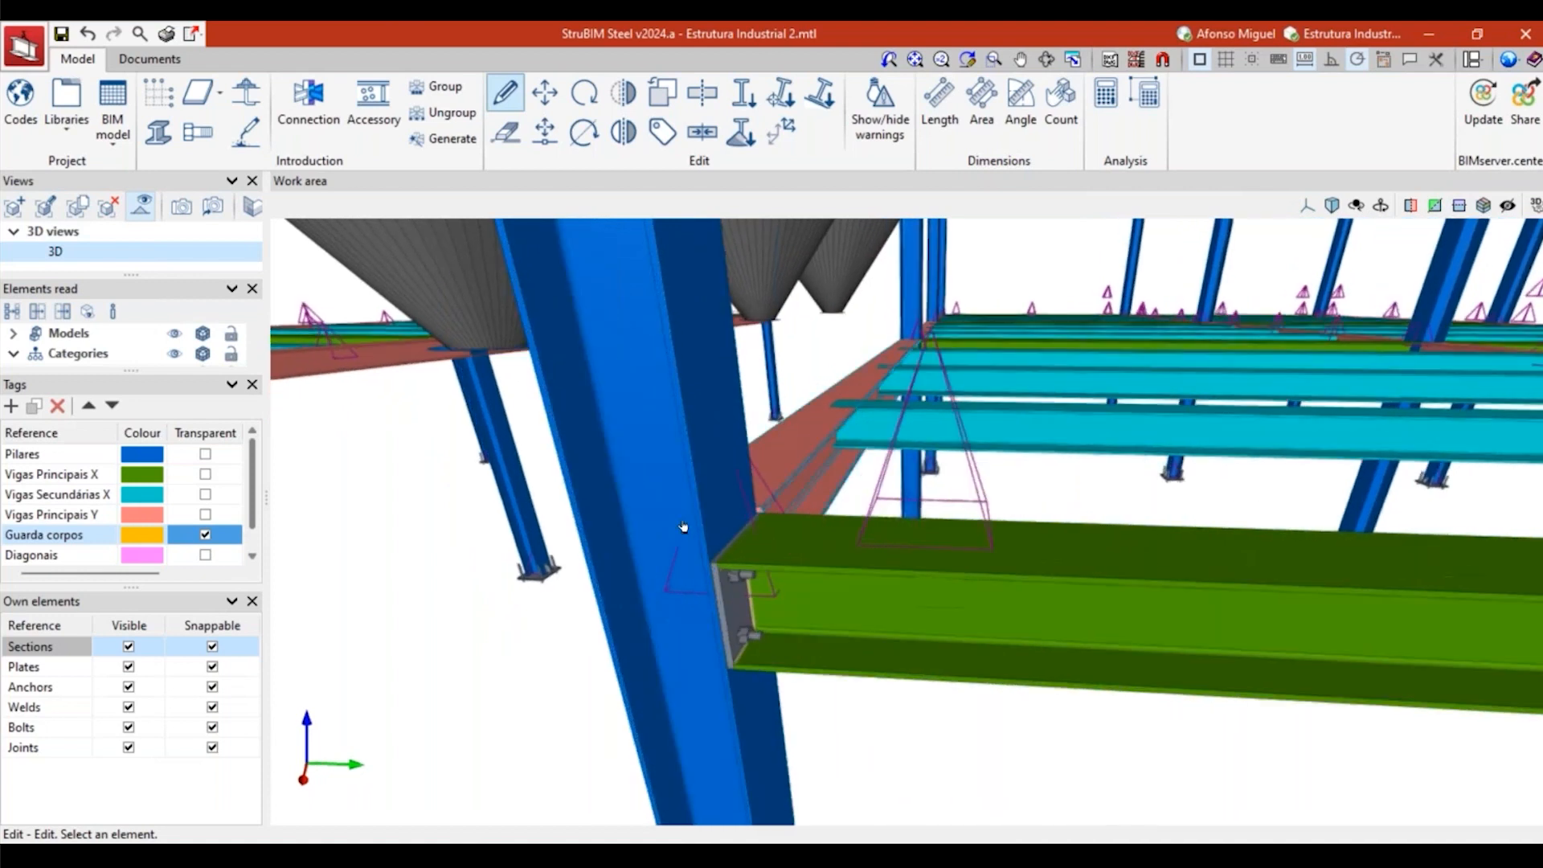
pyautogui.scroll(-3, 763, 590)
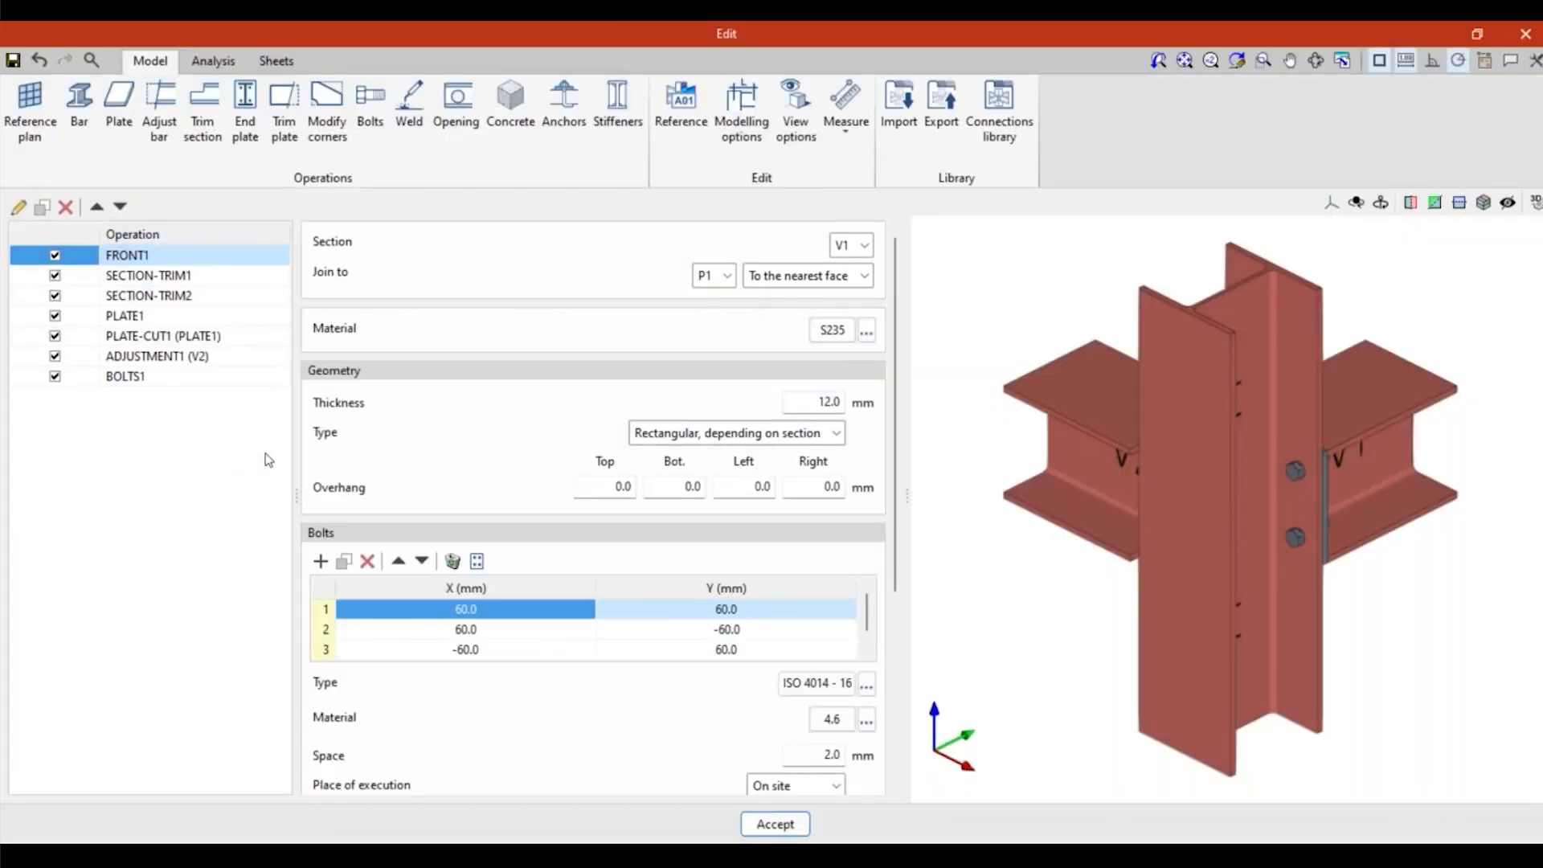
# Enlarge the joint's 3D view and export the connection to the library with the reference My connection.
pyautogui.keyDown('shift'); pyautogui.moveTo(1178, 615); pyautogui.dragTo(1142, 619, button='middle'); pyautogui.keyUp('shift')
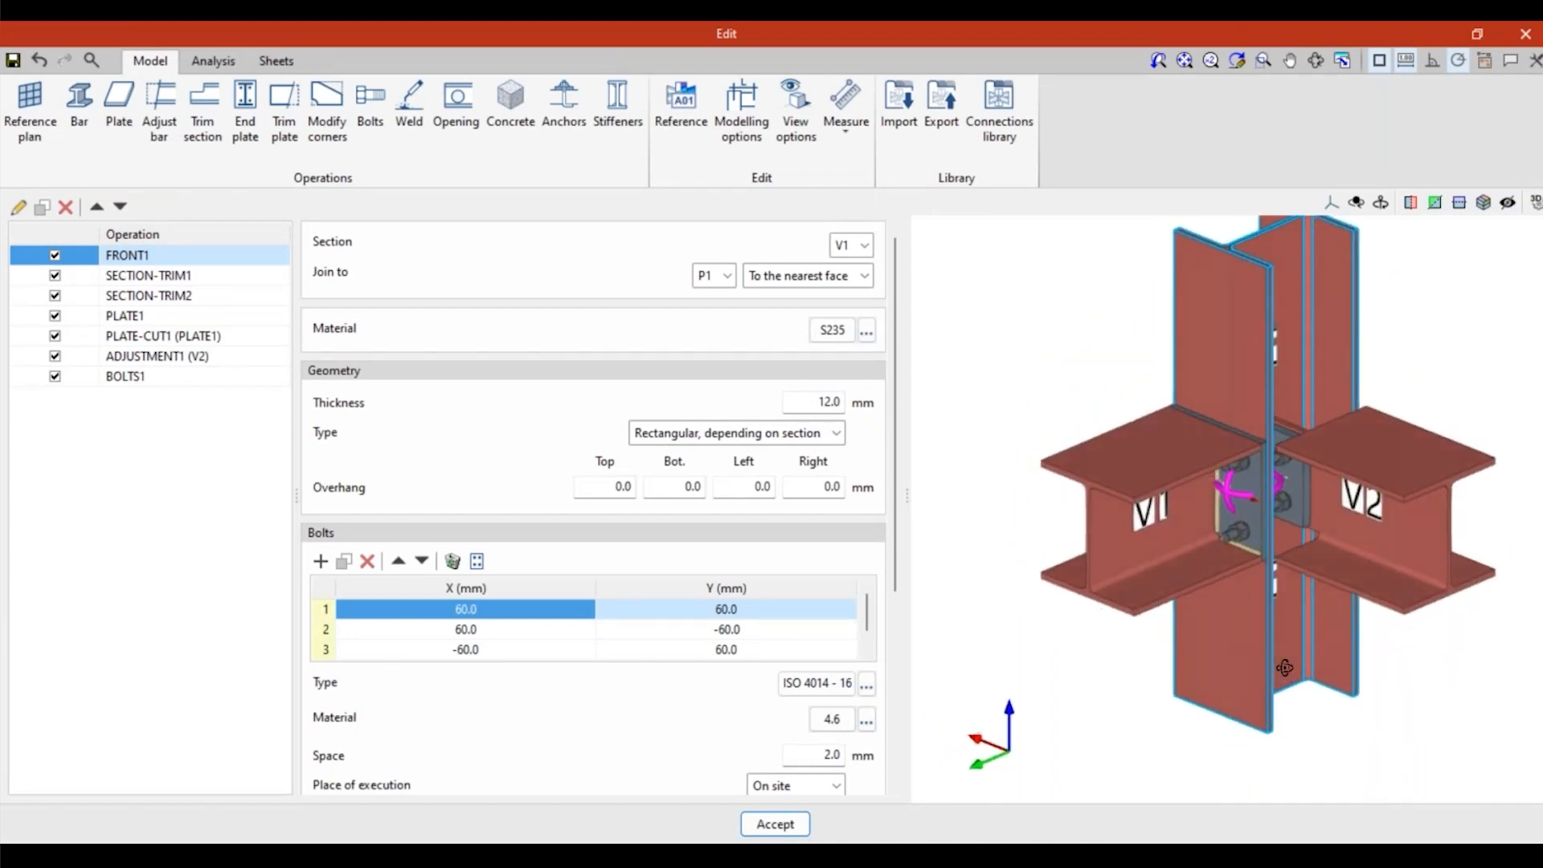
pyautogui.moveTo(908, 498); pyautogui.dragTo(708, 507)
pyautogui.scroll(-1, 821, 439)
pyautogui.moveTo(821, 440); pyautogui.dragTo(772, 509, button='middle')
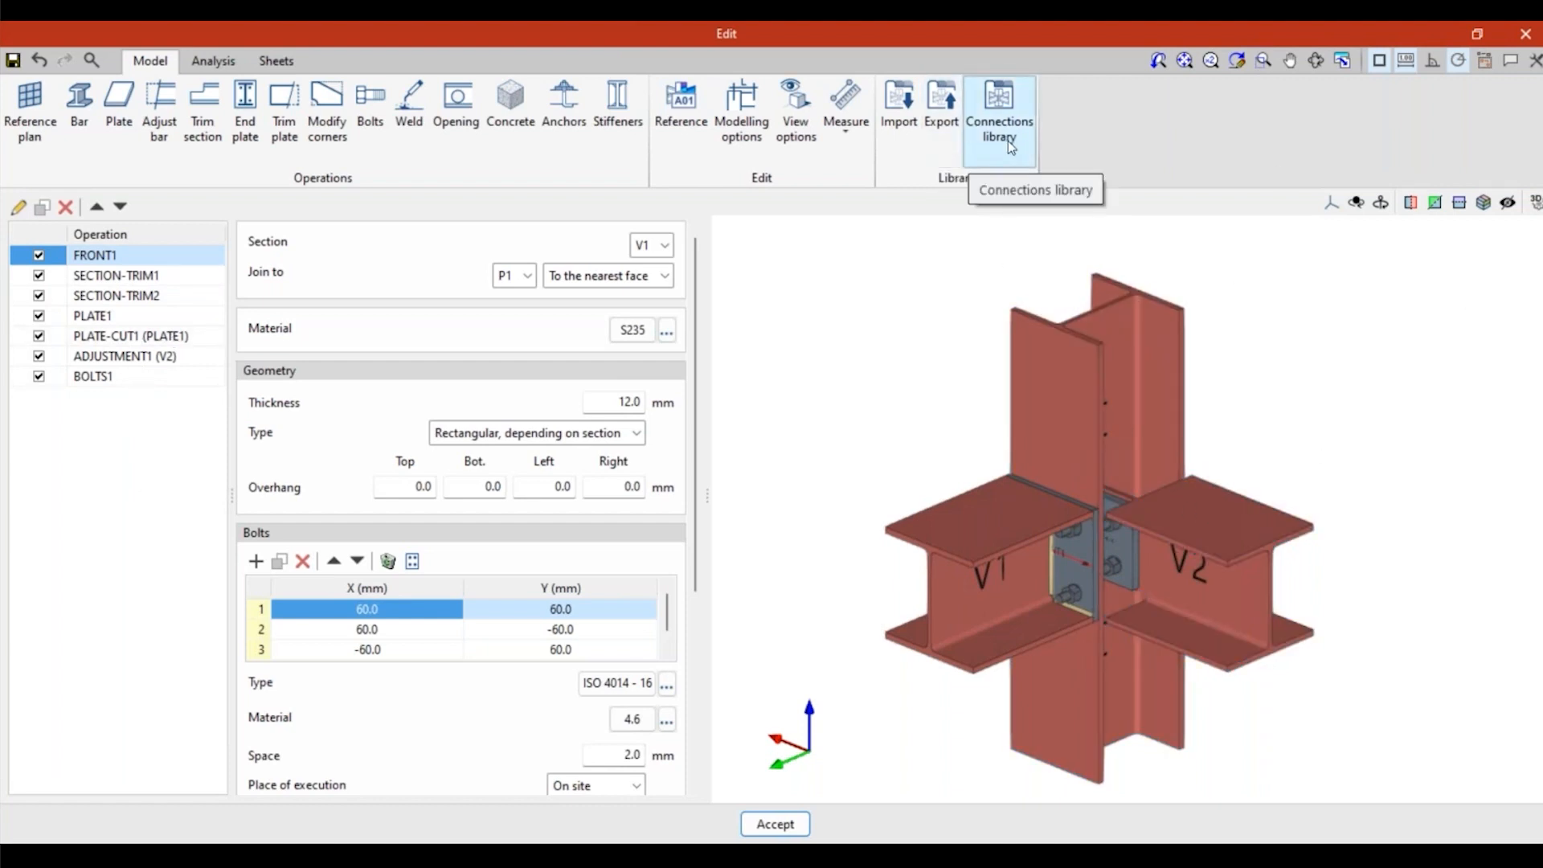
pyautogui.click(945, 132)
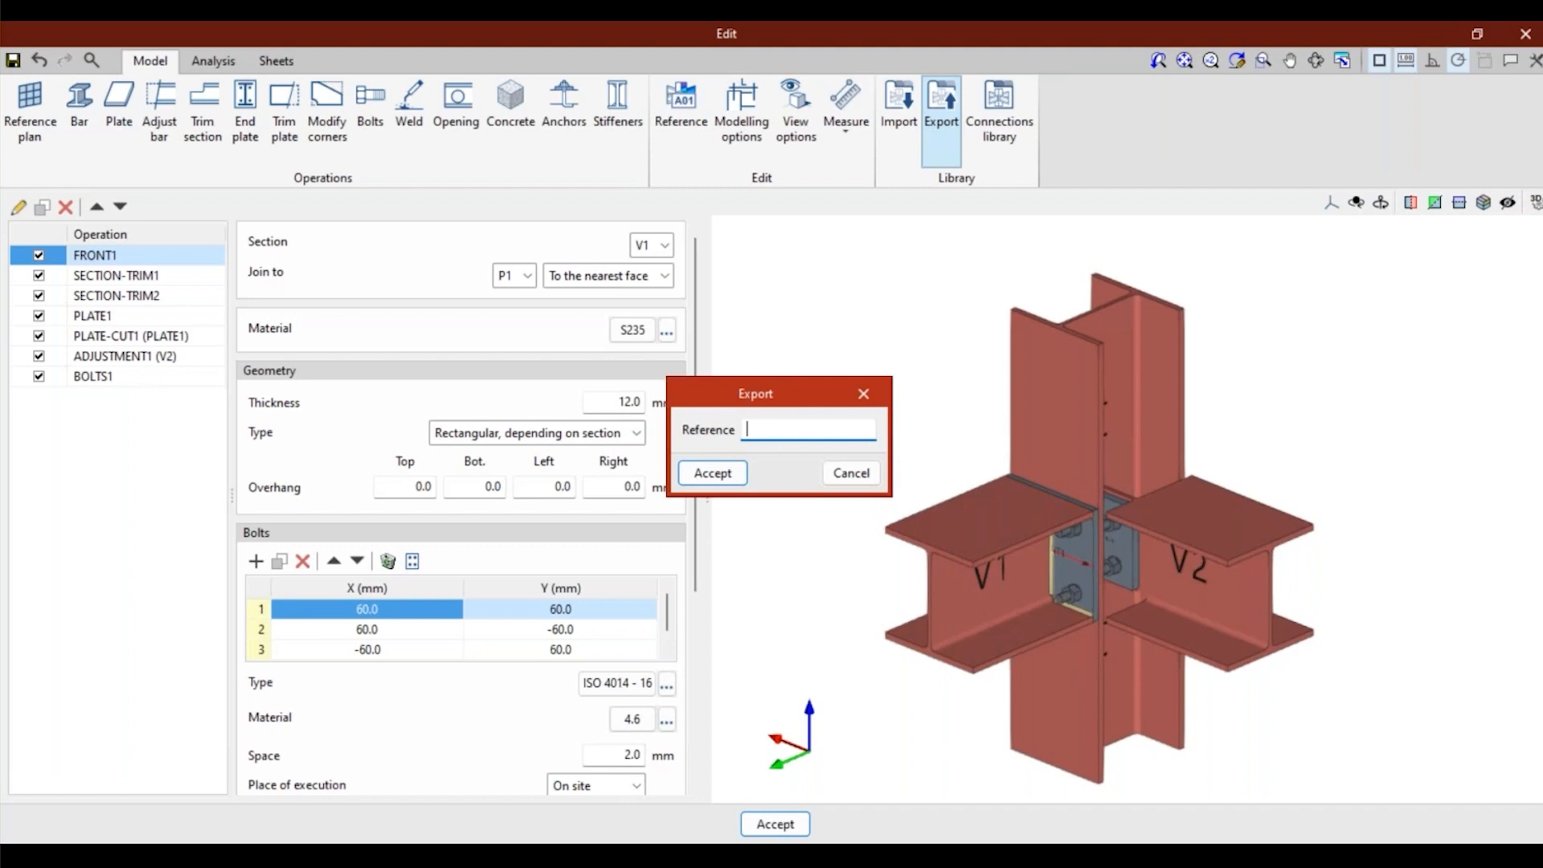
pyautogui.write('My connection')
pyautogui.press('BackSpace')
pyautogui.press('BackSpace')
pyautogui.press('BackSpace')
pyautogui.press('BackSpace')
pyautogui.click(706, 476)
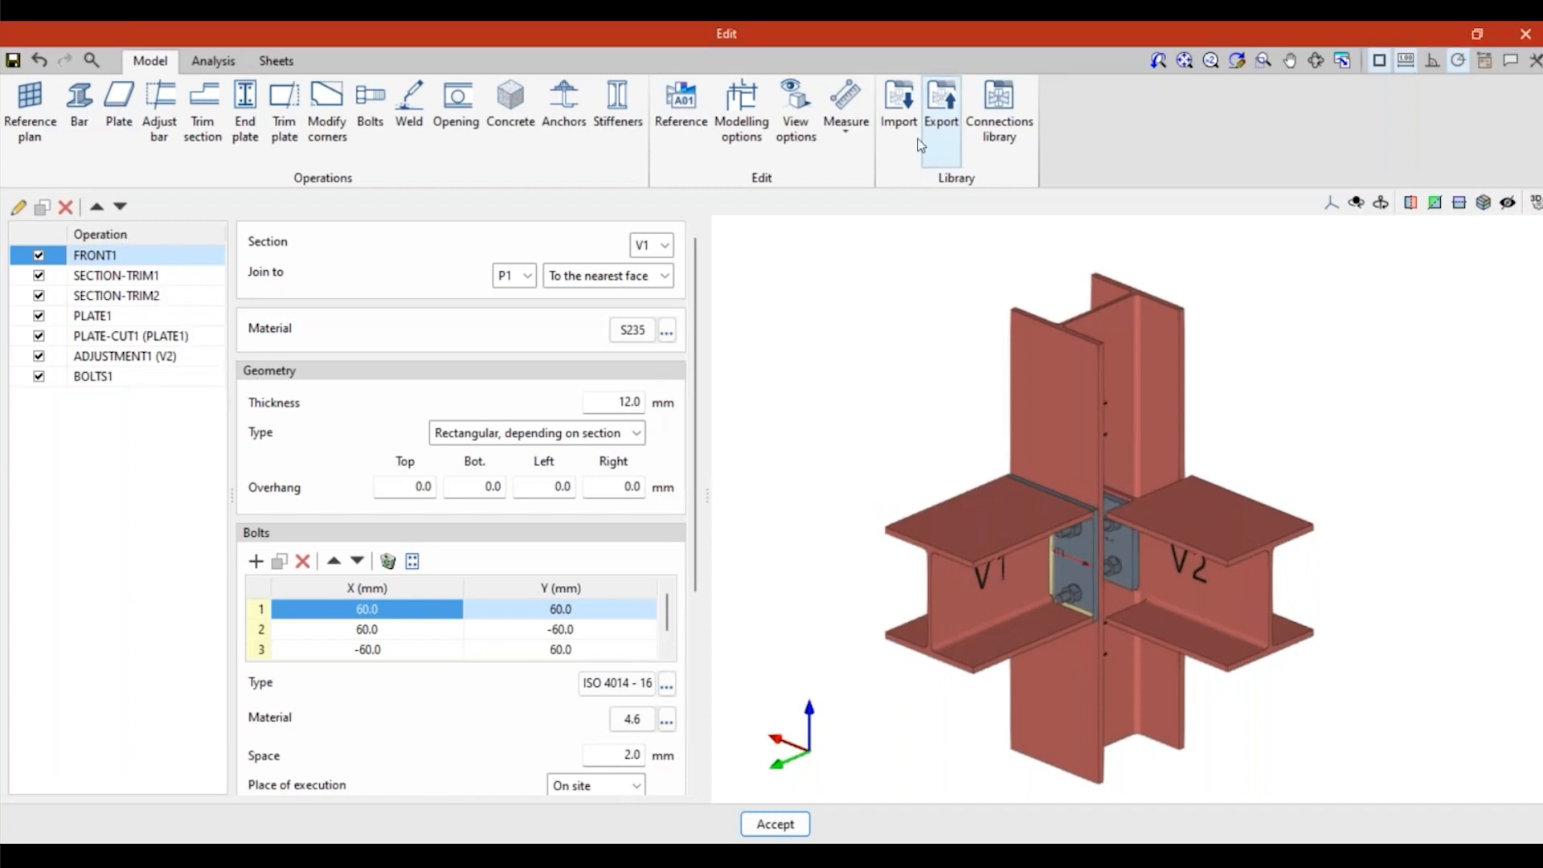
# Open the connections library and preview the TIPO 3, TIPO09 and J4 connections.
pyautogui.click(997, 134)
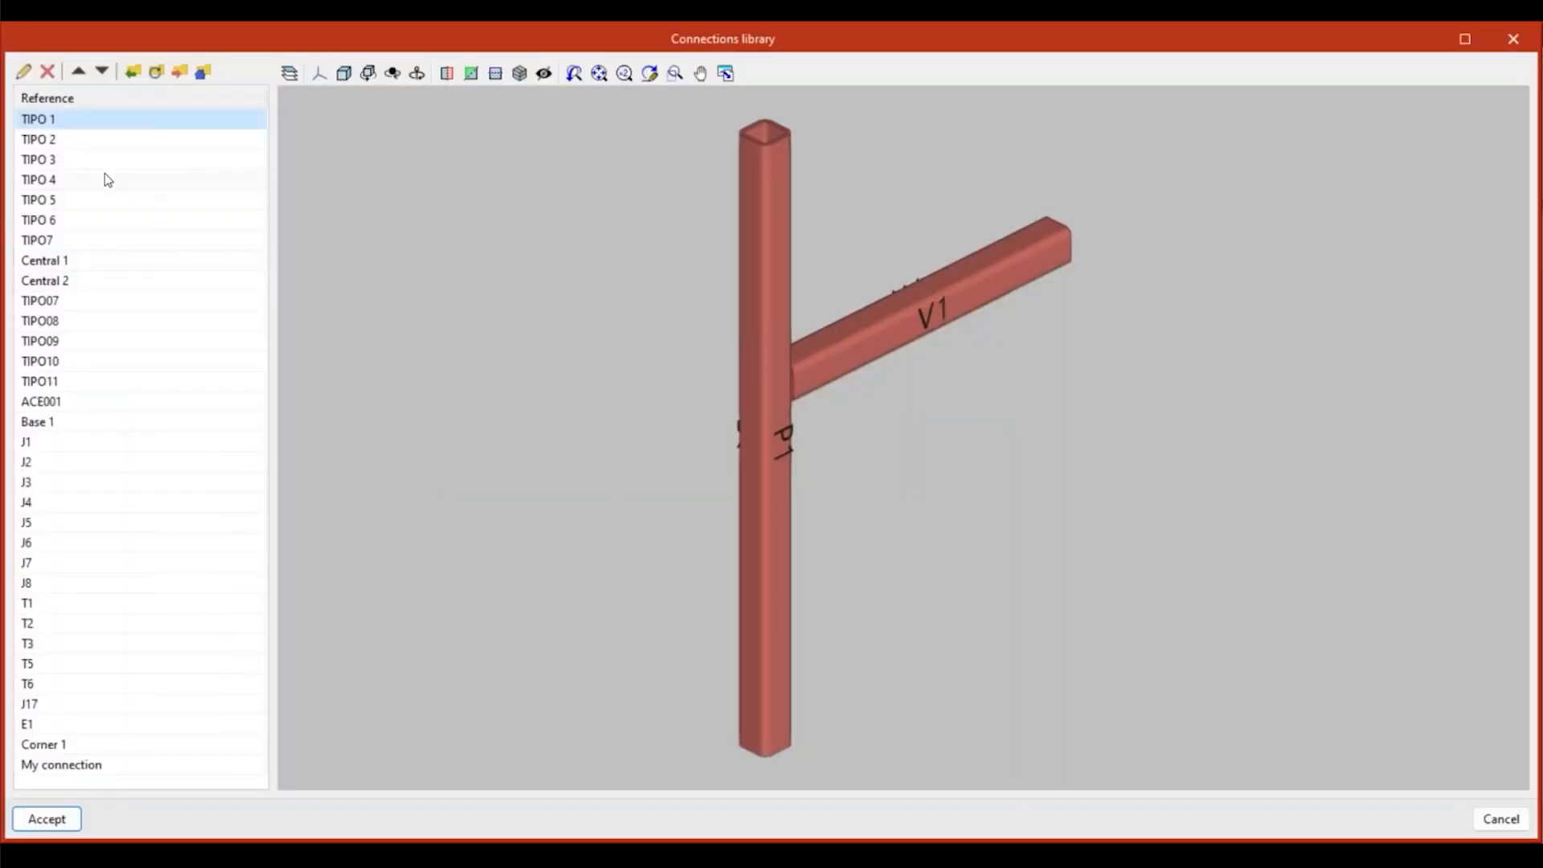
pyautogui.click(48, 159)
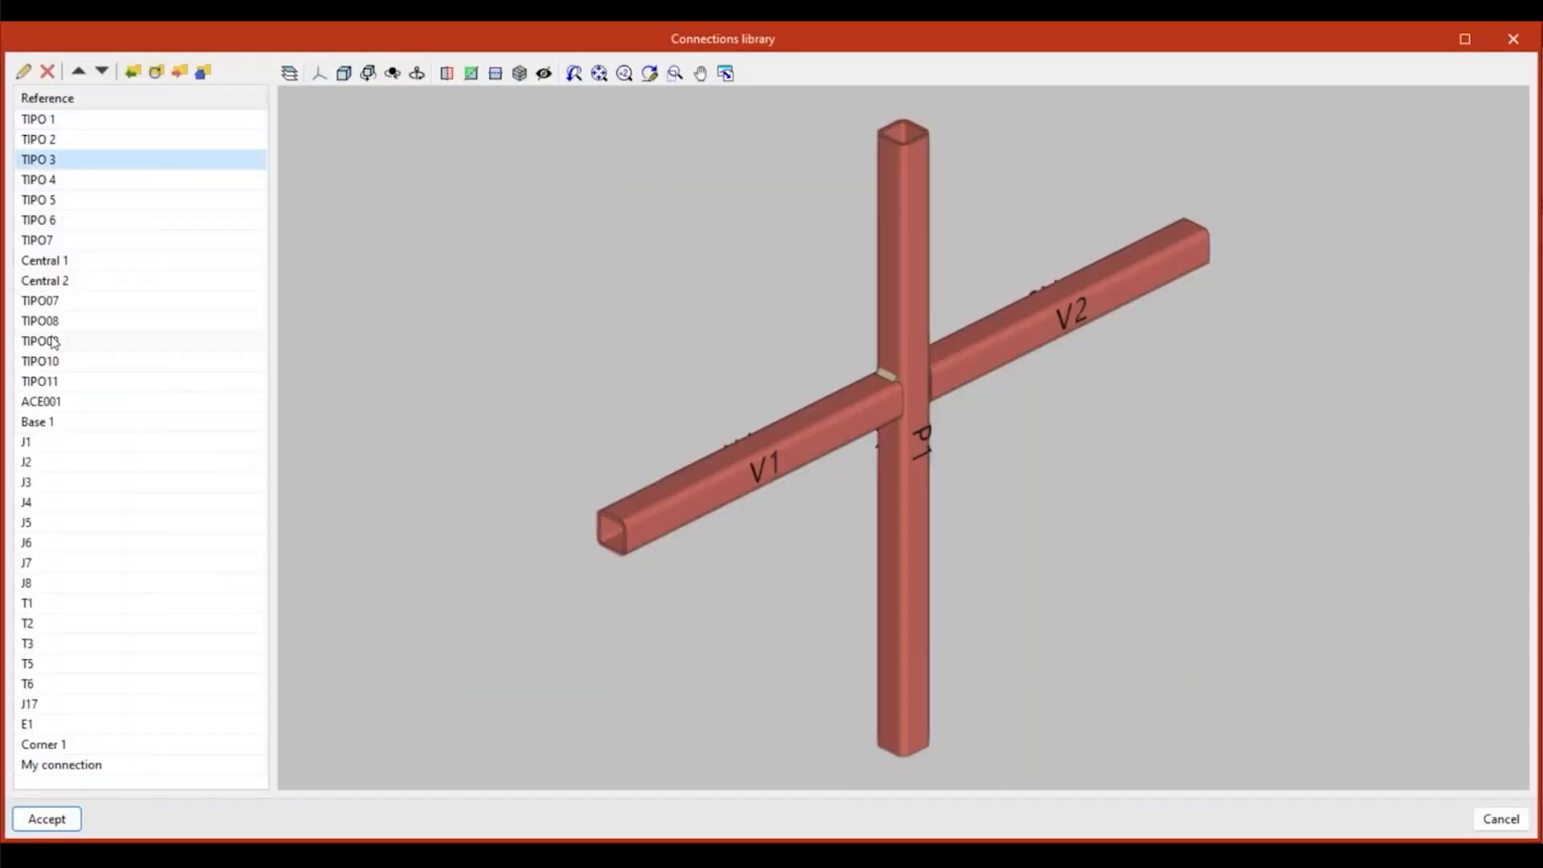
pyautogui.click(195, 342)
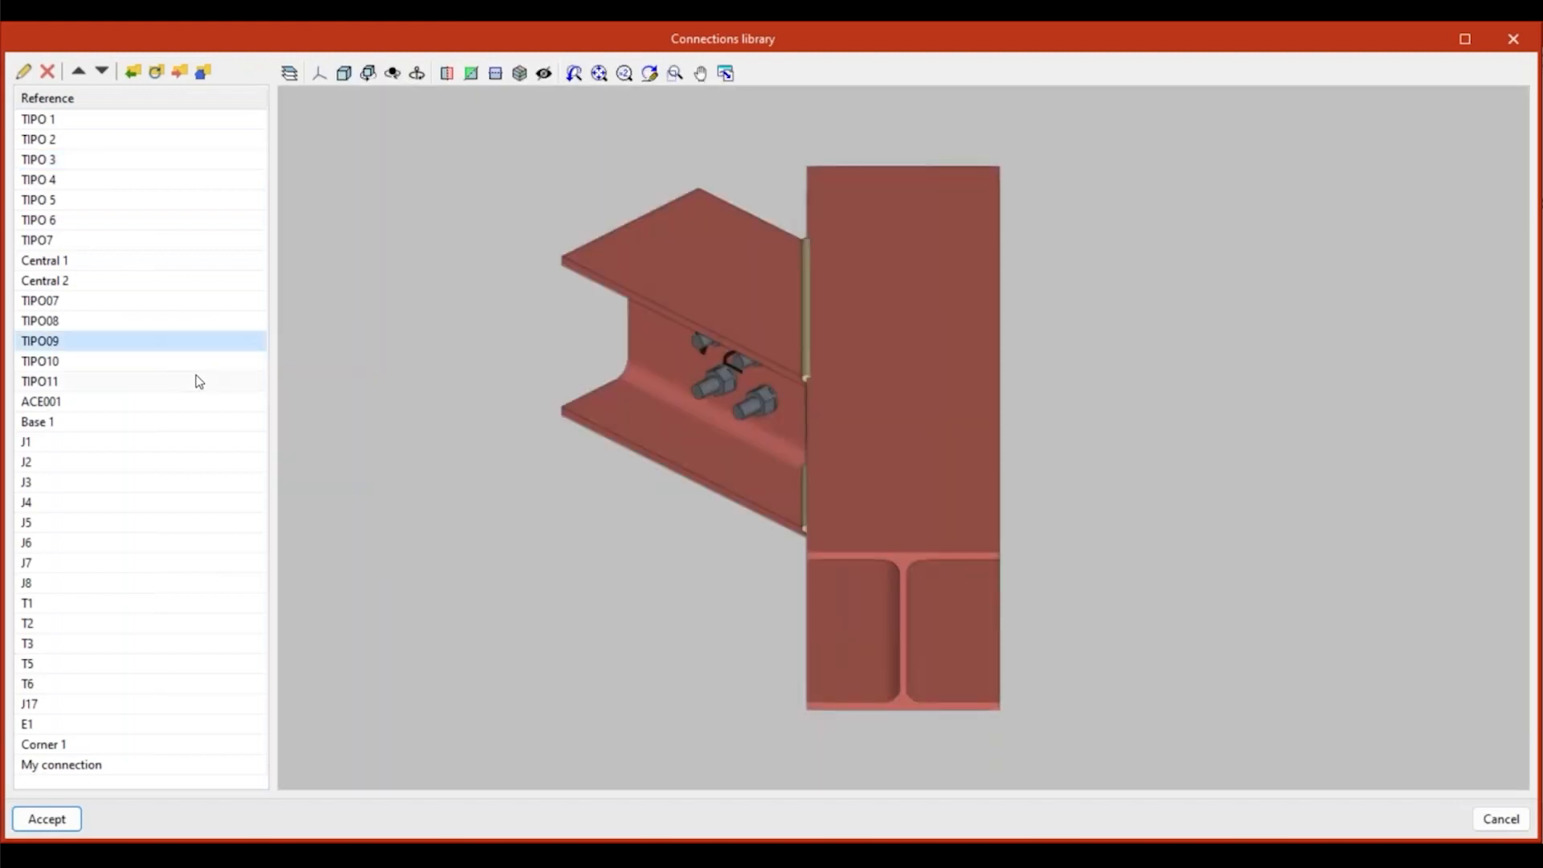
pyautogui.scroll(-2, 684, 536)
pyautogui.keyDown('shift'); pyautogui.moveTo(899, 488); pyautogui.dragTo(938, 527, button='middle'); pyautogui.keyUp('shift')
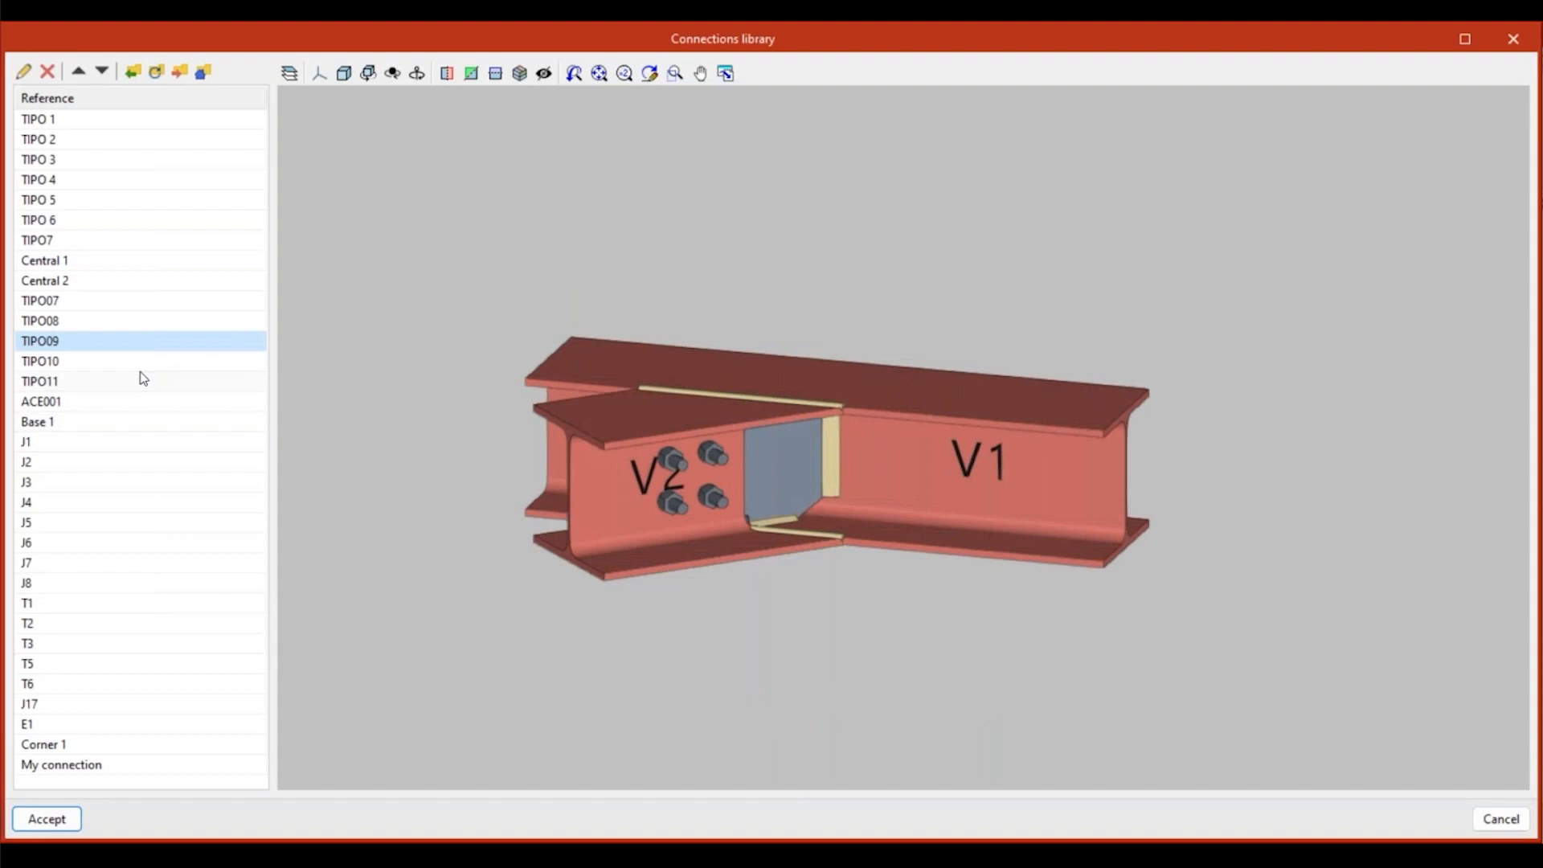
pyautogui.click(164, 517)
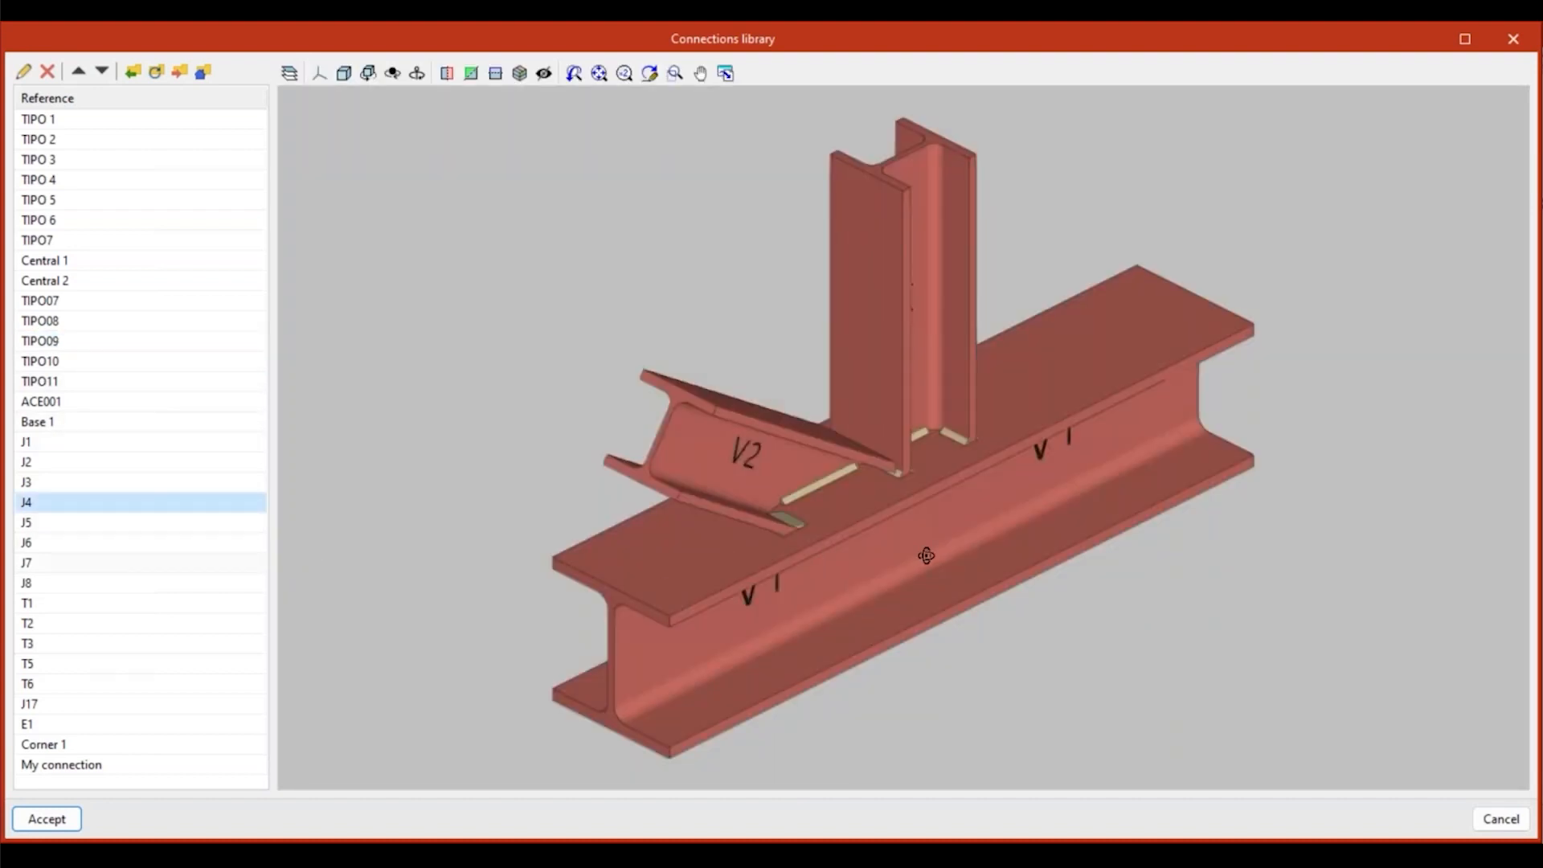
pyautogui.keyDown('shift'); pyautogui.moveTo(927, 556); pyautogui.dragTo(856, 550, button='middle'); pyautogui.keyUp('shift')
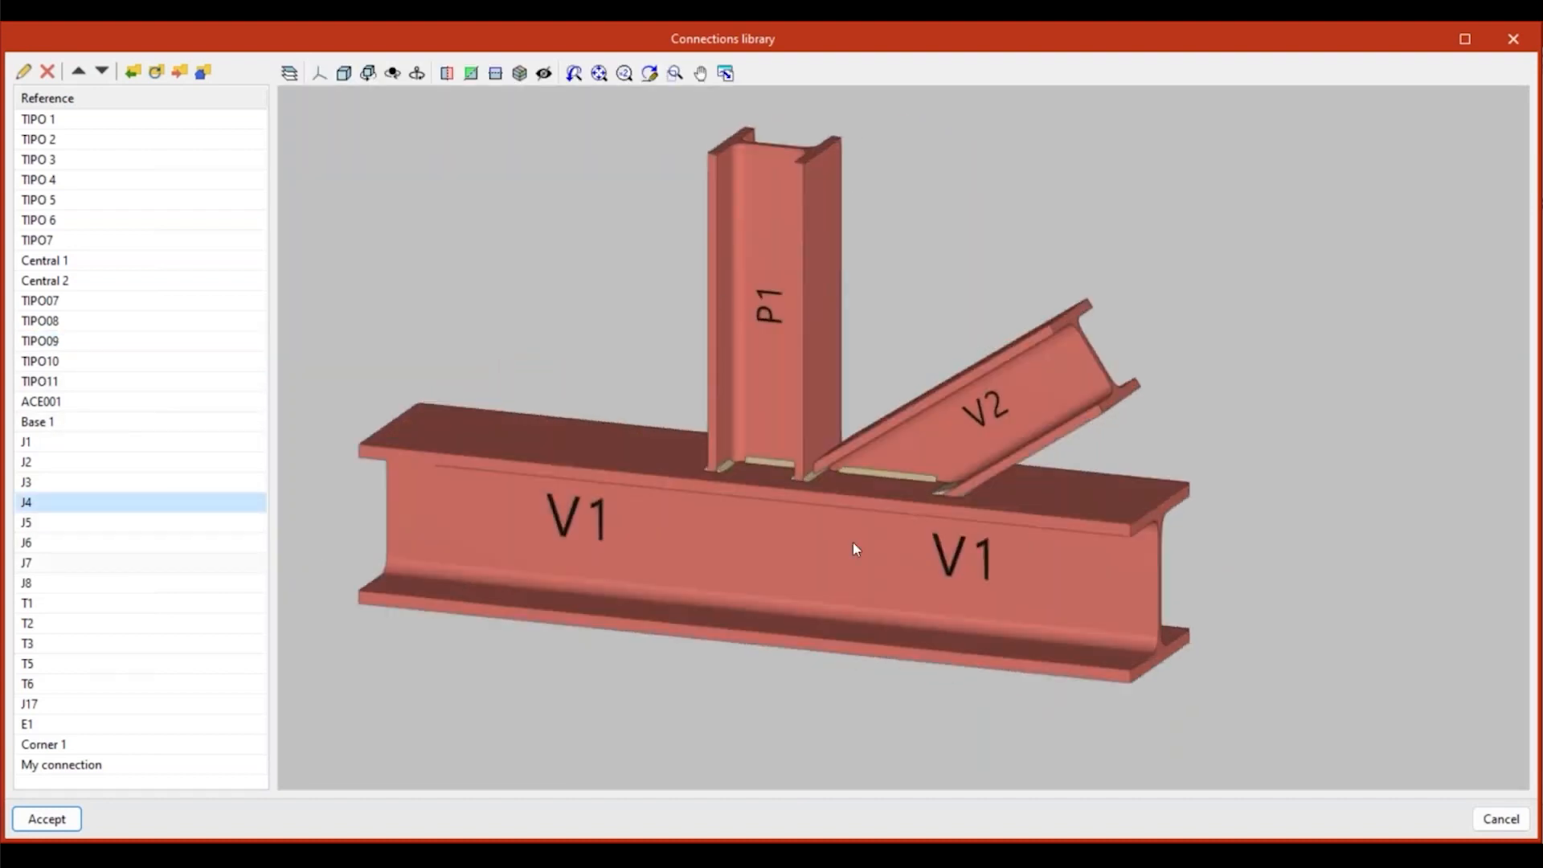
# Inspect the saved My connection in the library, then close the library and the joint editor.
pyautogui.click(55, 773)
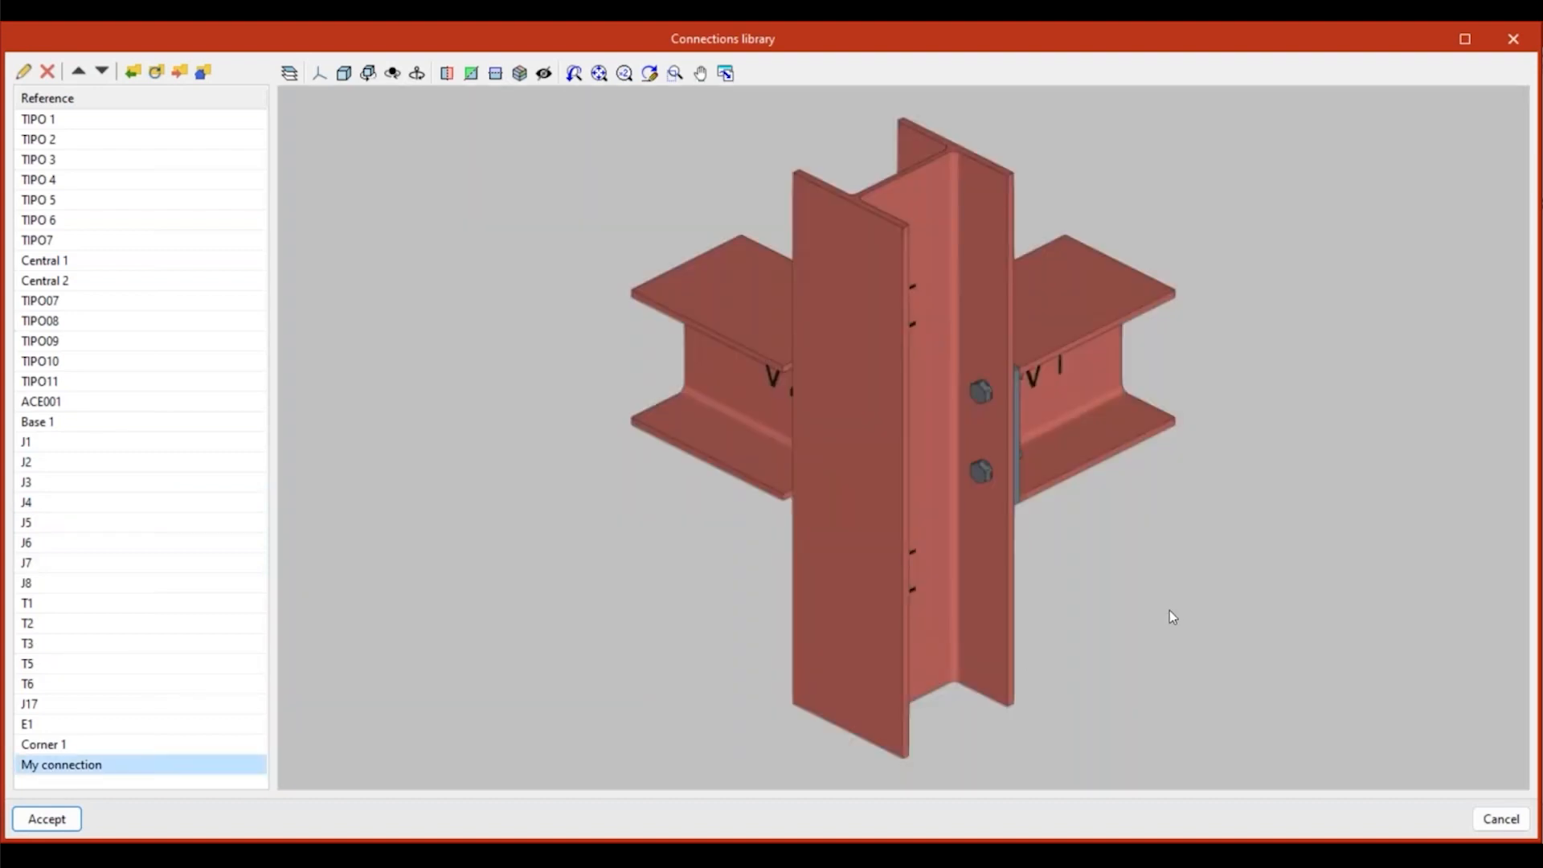
pyautogui.keyDown('shift'); pyautogui.moveTo(1213, 577); pyautogui.dragTo(498, 563, button='middle'); pyautogui.keyUp('shift')
pyautogui.moveTo(630, 574); pyautogui.dragTo(594, 629, button='middle')
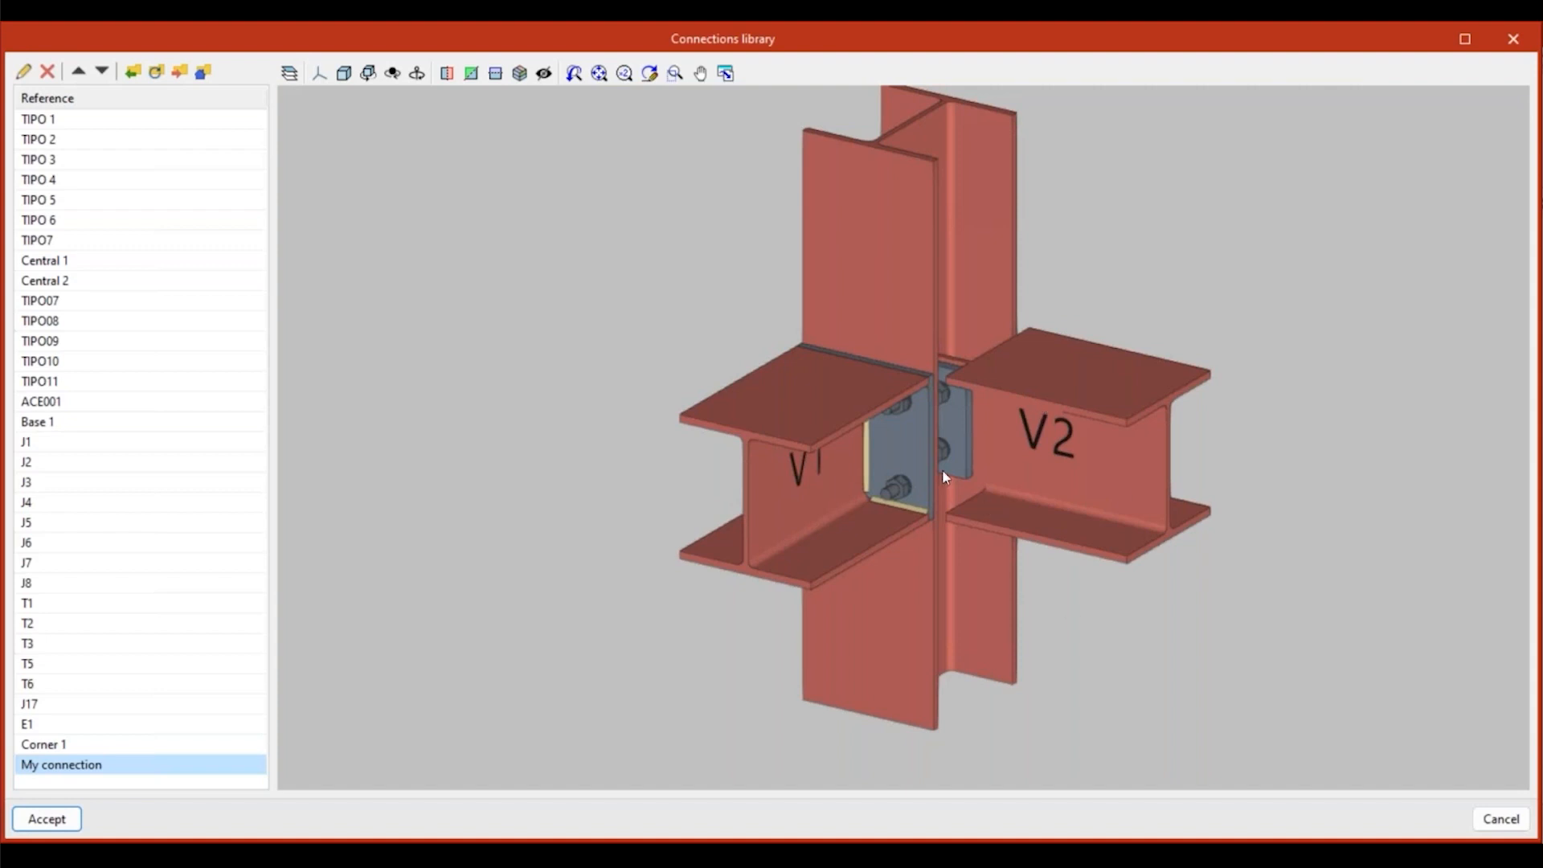
pyautogui.click(1516, 40)
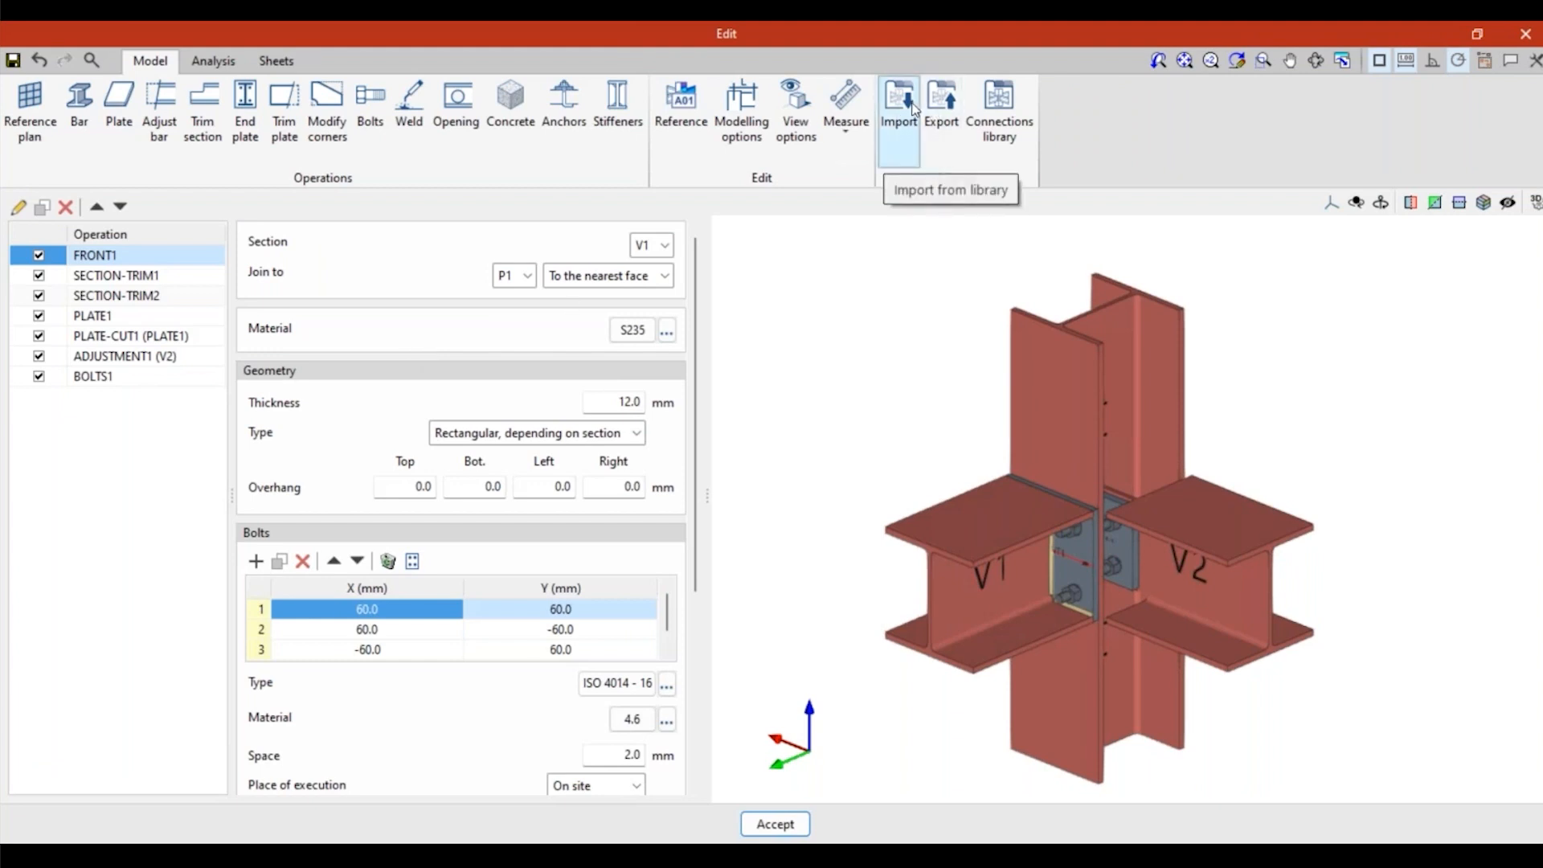
pyautogui.click(915, 110)
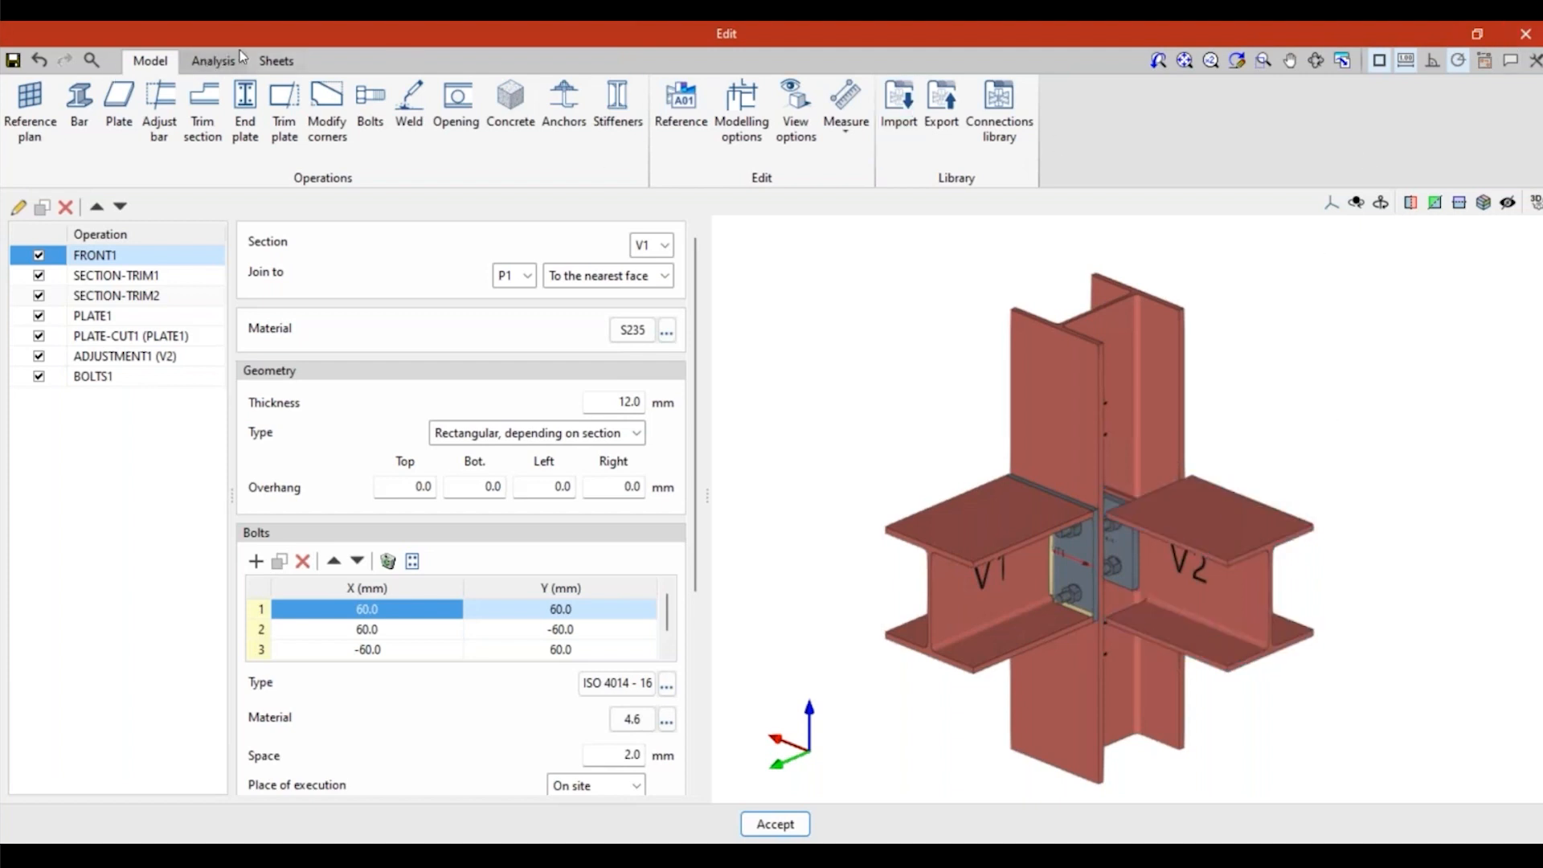
pyautogui.click(1527, 35)
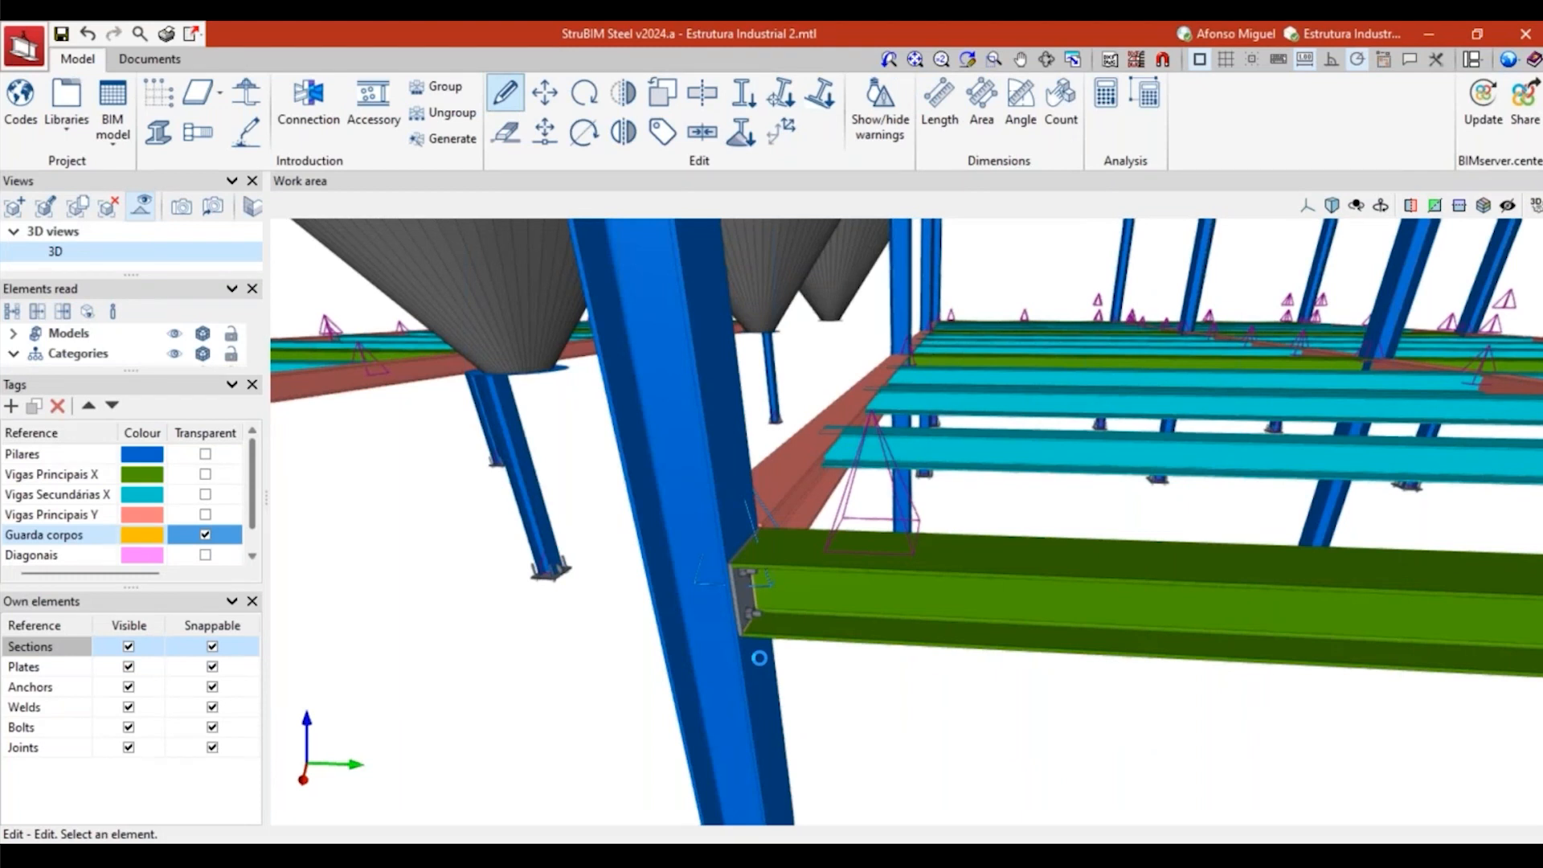
# Examine the platform's outer green beams and columns around the intermediate column.
pyautogui.scroll(-1, 759, 659)
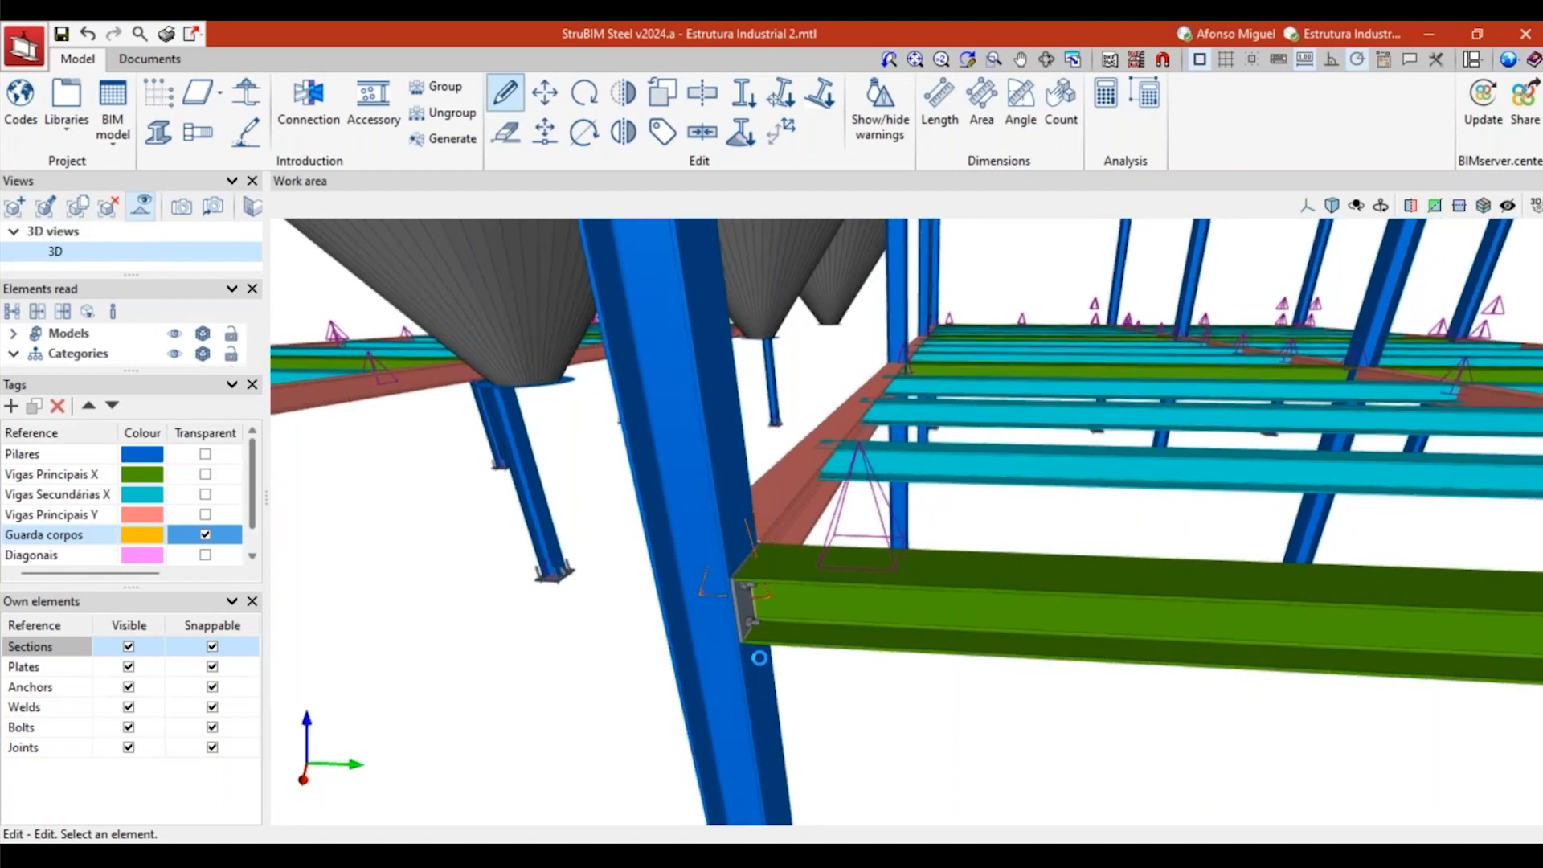
pyautogui.scroll(-1, 1299, 806)
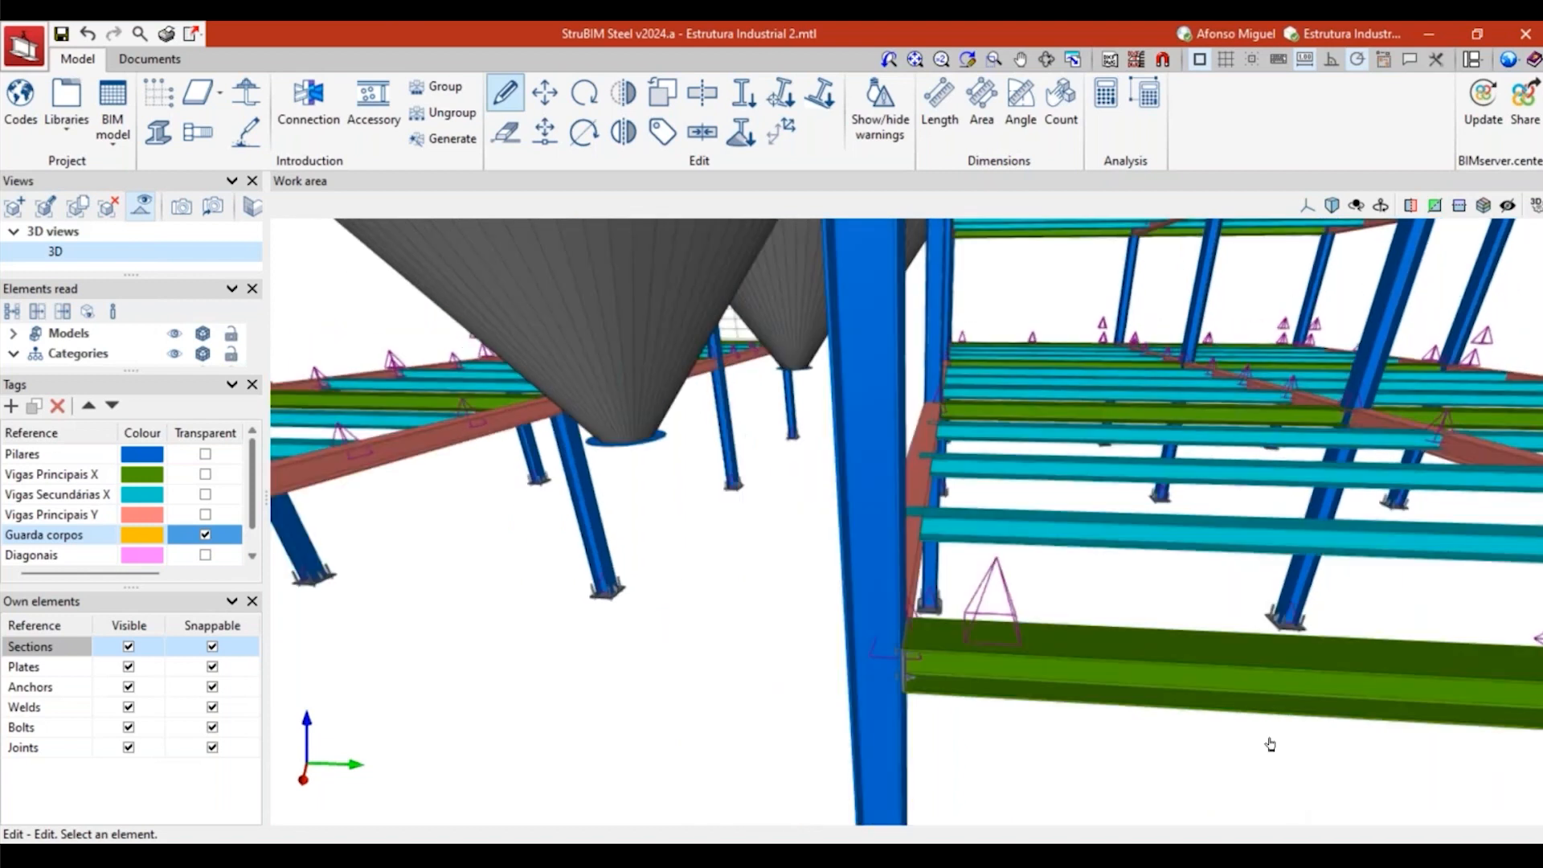
pyautogui.scroll(-1, 1268, 763)
pyautogui.moveTo(1268, 763); pyautogui.dragTo(1076, 547, button='middle')
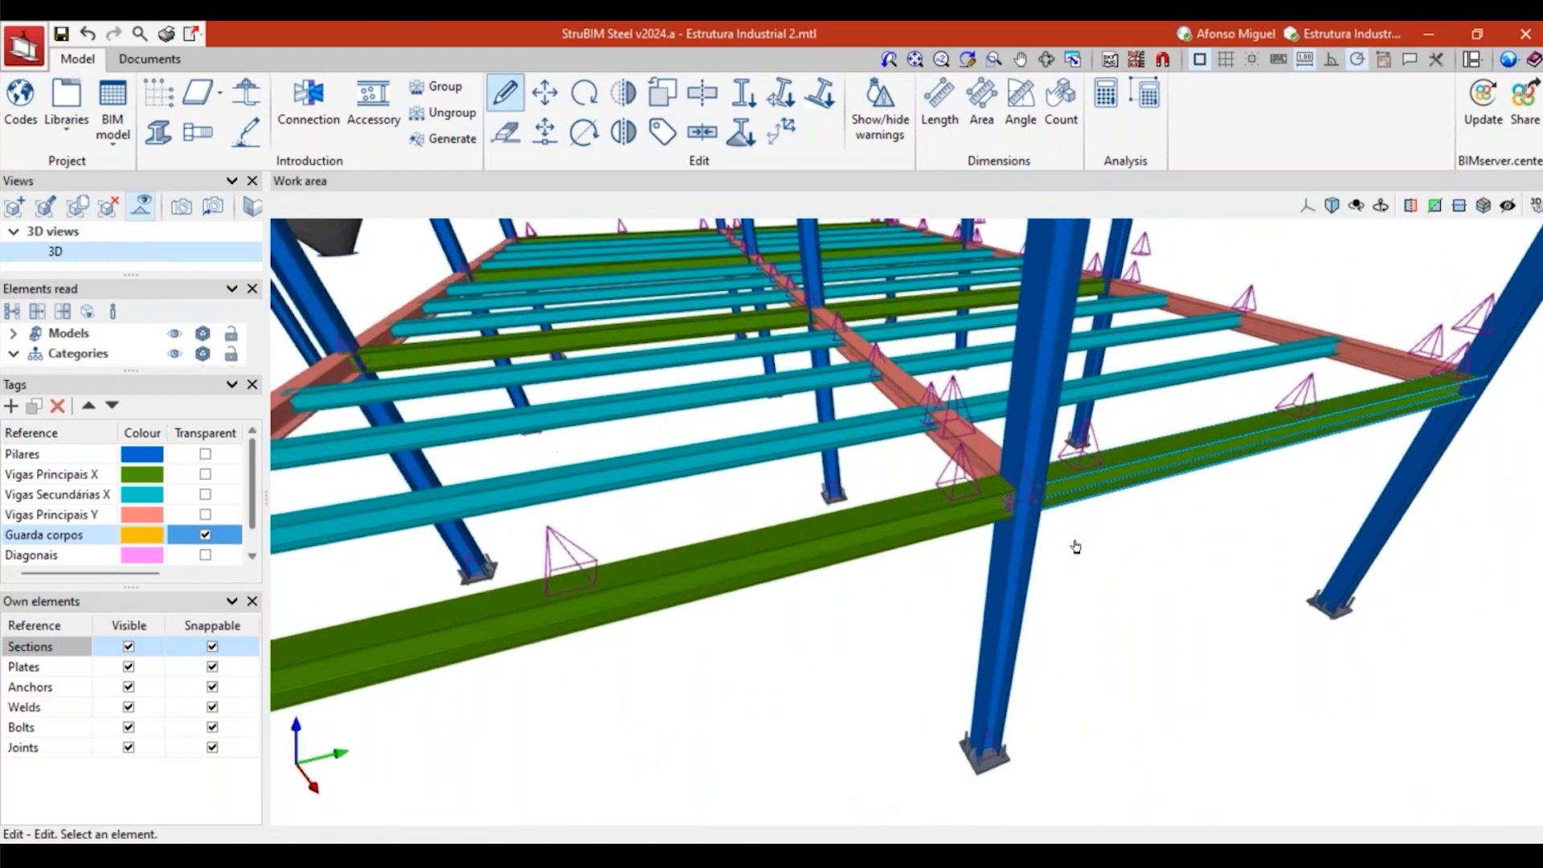
pyautogui.scroll(3, 1076, 547)
pyautogui.scroll(-4, 952, 503)
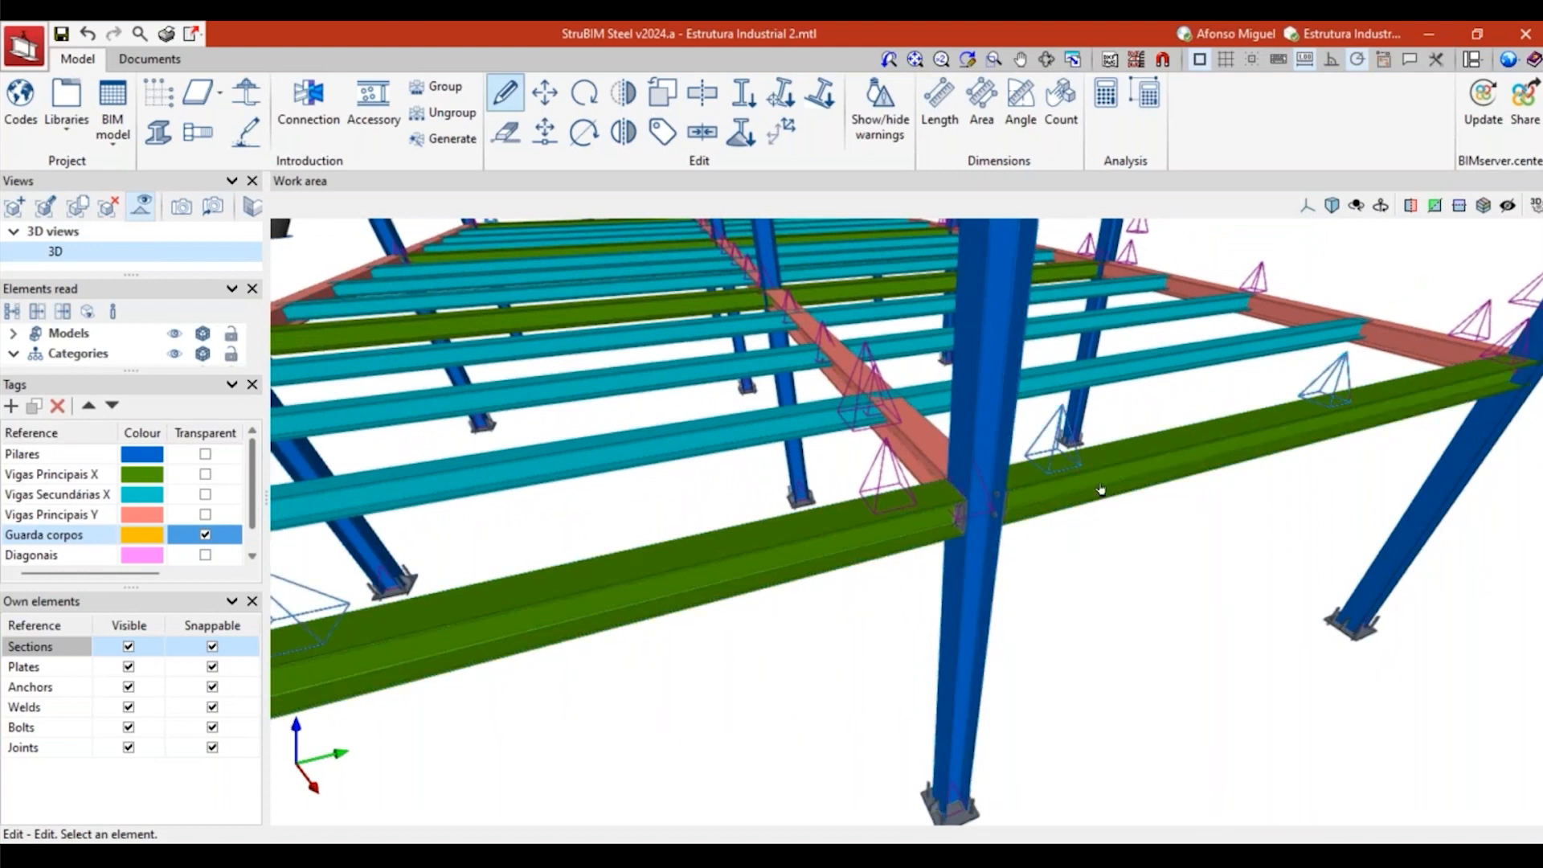
pyautogui.moveTo(979, 647)
pyautogui.keyDown('shift'); pyautogui.mouseDown(button='middle')
pyautogui.moveTo(1045, 523)
pyautogui.moveTo(1099, 485)
pyautogui.moveTo(1038, 488)
pyautogui.moveTo(1053, 589)
pyautogui.moveTo(778, 623)
pyautogui.mouseUp(button='middle'); pyautogui.keyUp('shift')
pyautogui.scroll(-3, 1055, 604)
pyautogui.keyDown('shift'); pyautogui.moveTo(949, 599); pyautogui.dragTo(852, 551, button='middle'); pyautogui.keyUp('shift')
pyautogui.scroll(5, 779, 582)
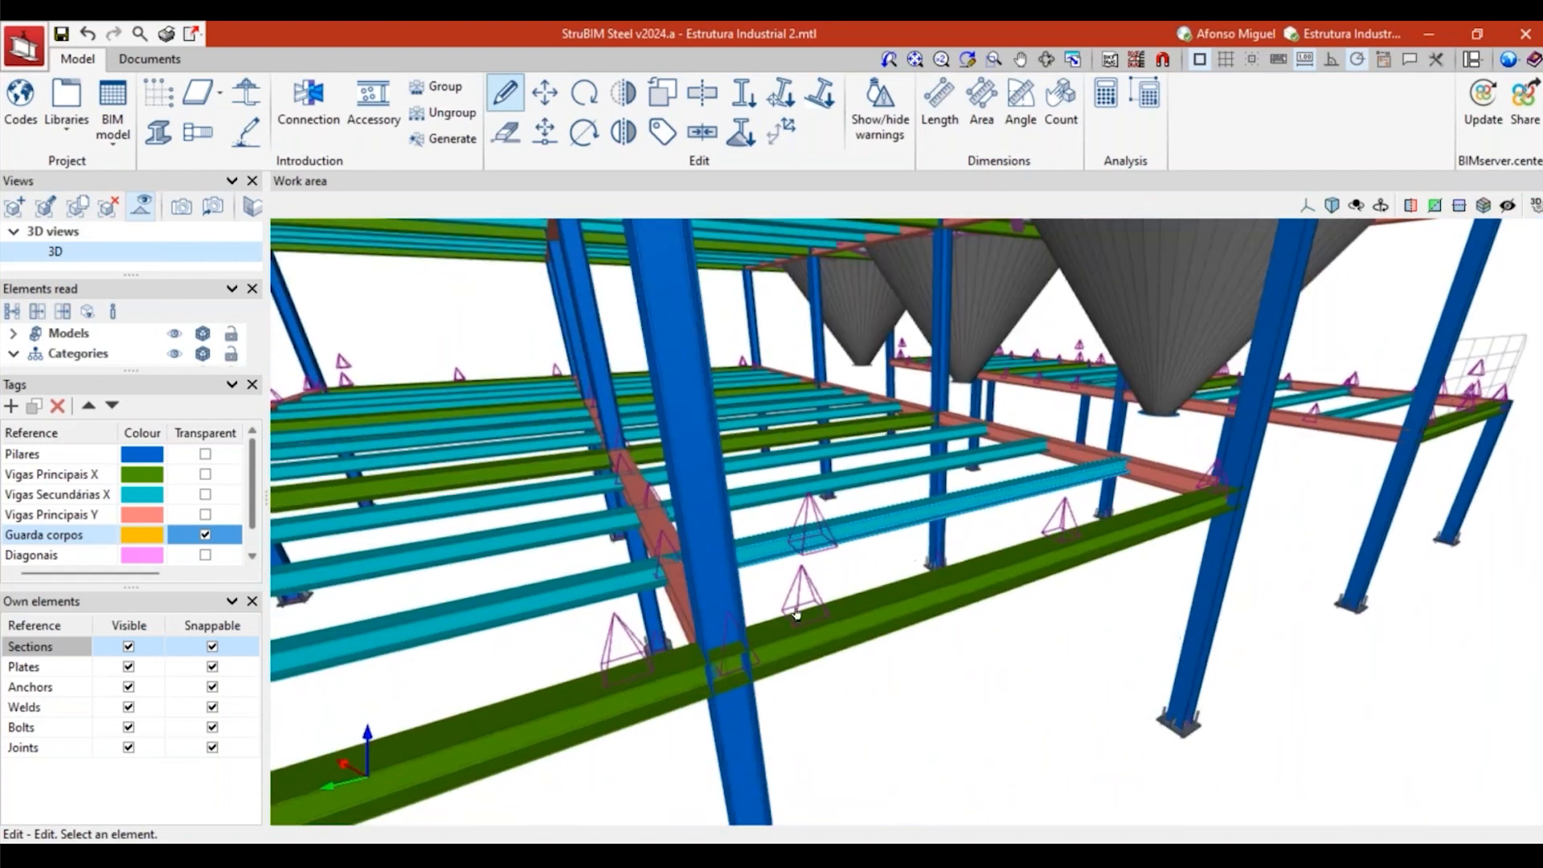
# Open the unconnected joint where two green main beams and a pink beam meet the intermediate column for editing.
pyautogui.keyDown('shift'); pyautogui.moveTo(779, 587); pyautogui.dragTo(822, 633, button='middle'); pyautogui.keyUp('shift')
pyautogui.scroll(-2, 824, 567)
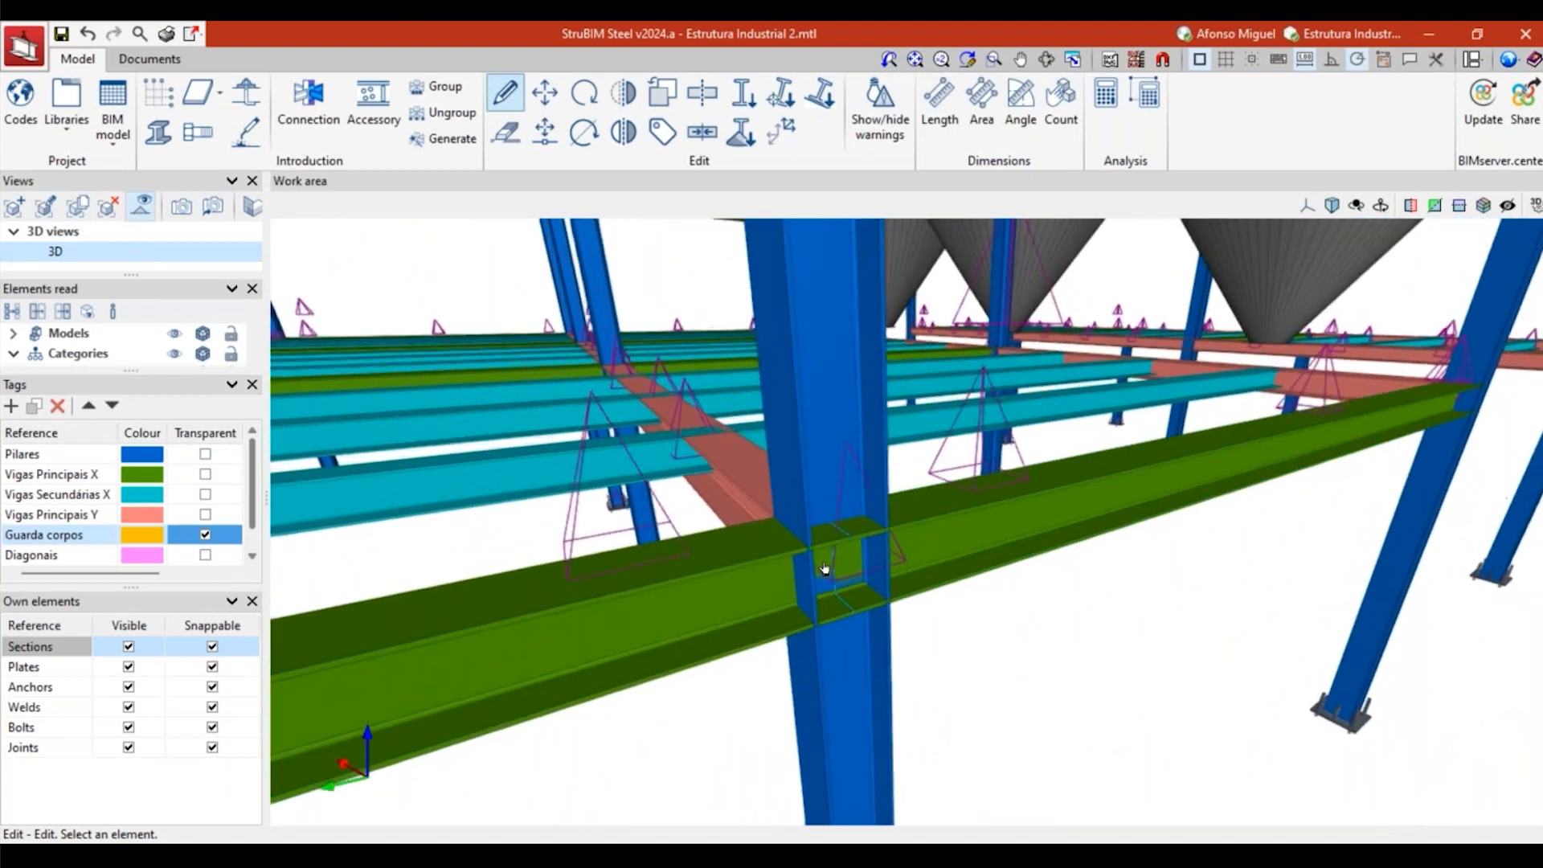
pyautogui.scroll(2, 878, 580)
pyautogui.scroll(2, 879, 580)
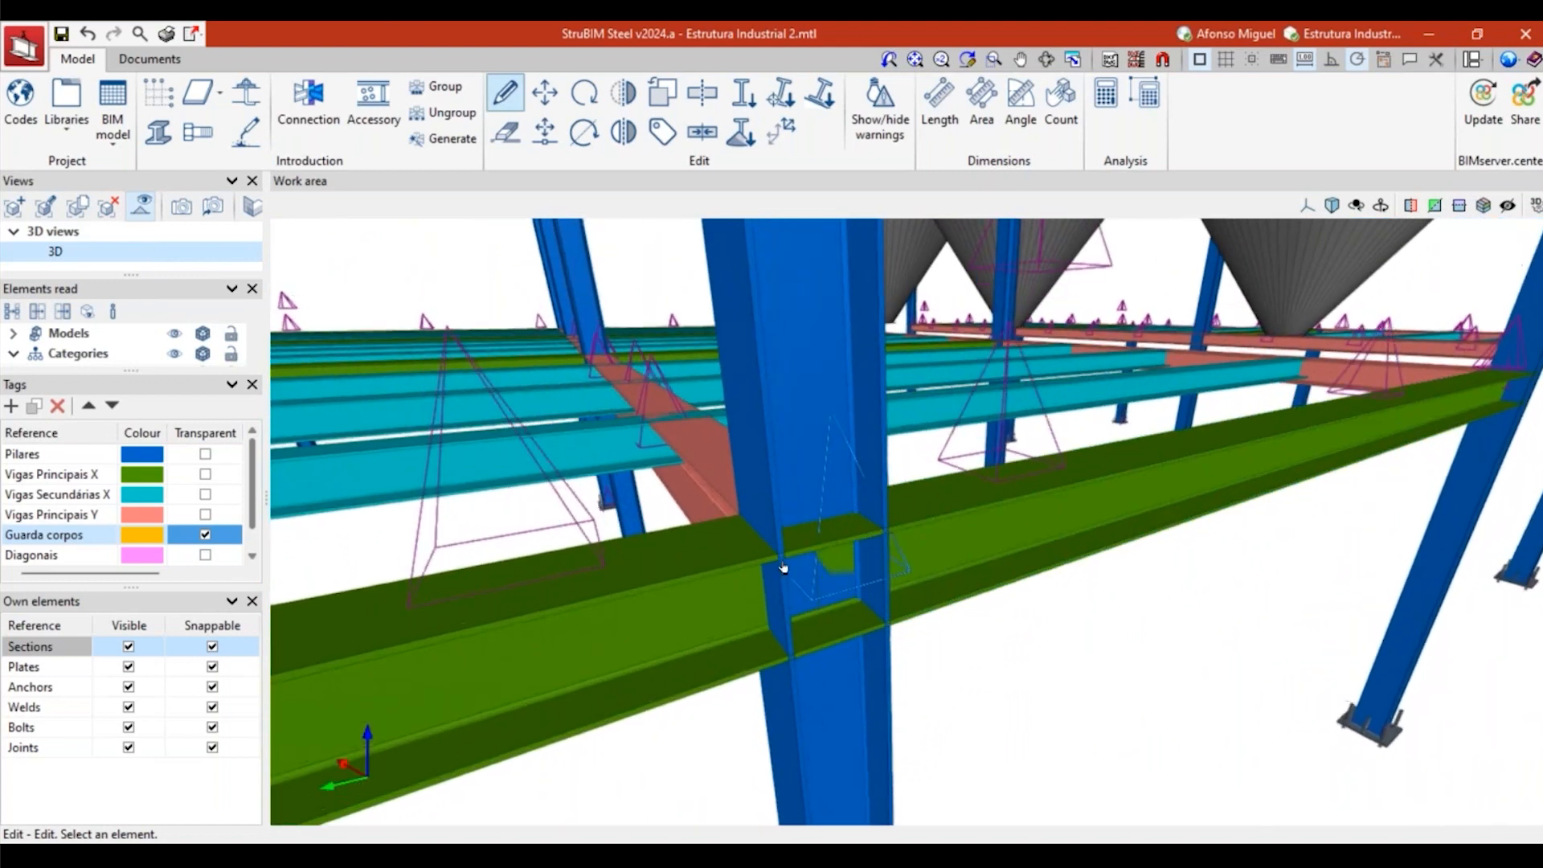
pyautogui.scroll(-2, 929, 591)
pyautogui.scroll(1, 833, 588)
pyautogui.keyDown('shift'); pyautogui.moveTo(831, 585); pyautogui.dragTo(883, 527, button='middle'); pyautogui.keyUp('shift')
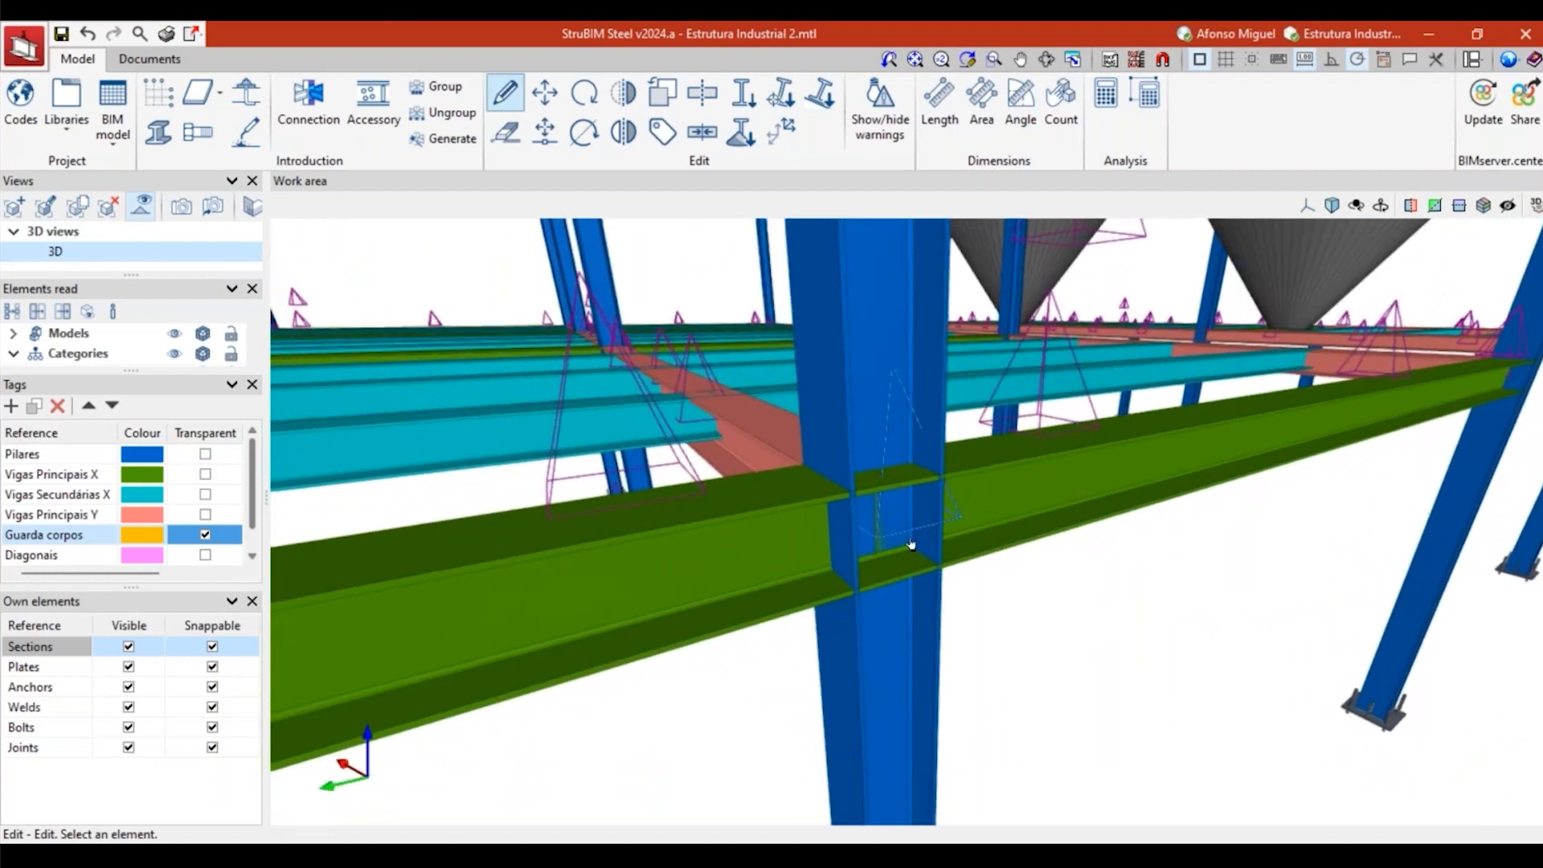
pyautogui.scroll(-3, 911, 546)
pyautogui.scroll(1, 892, 528)
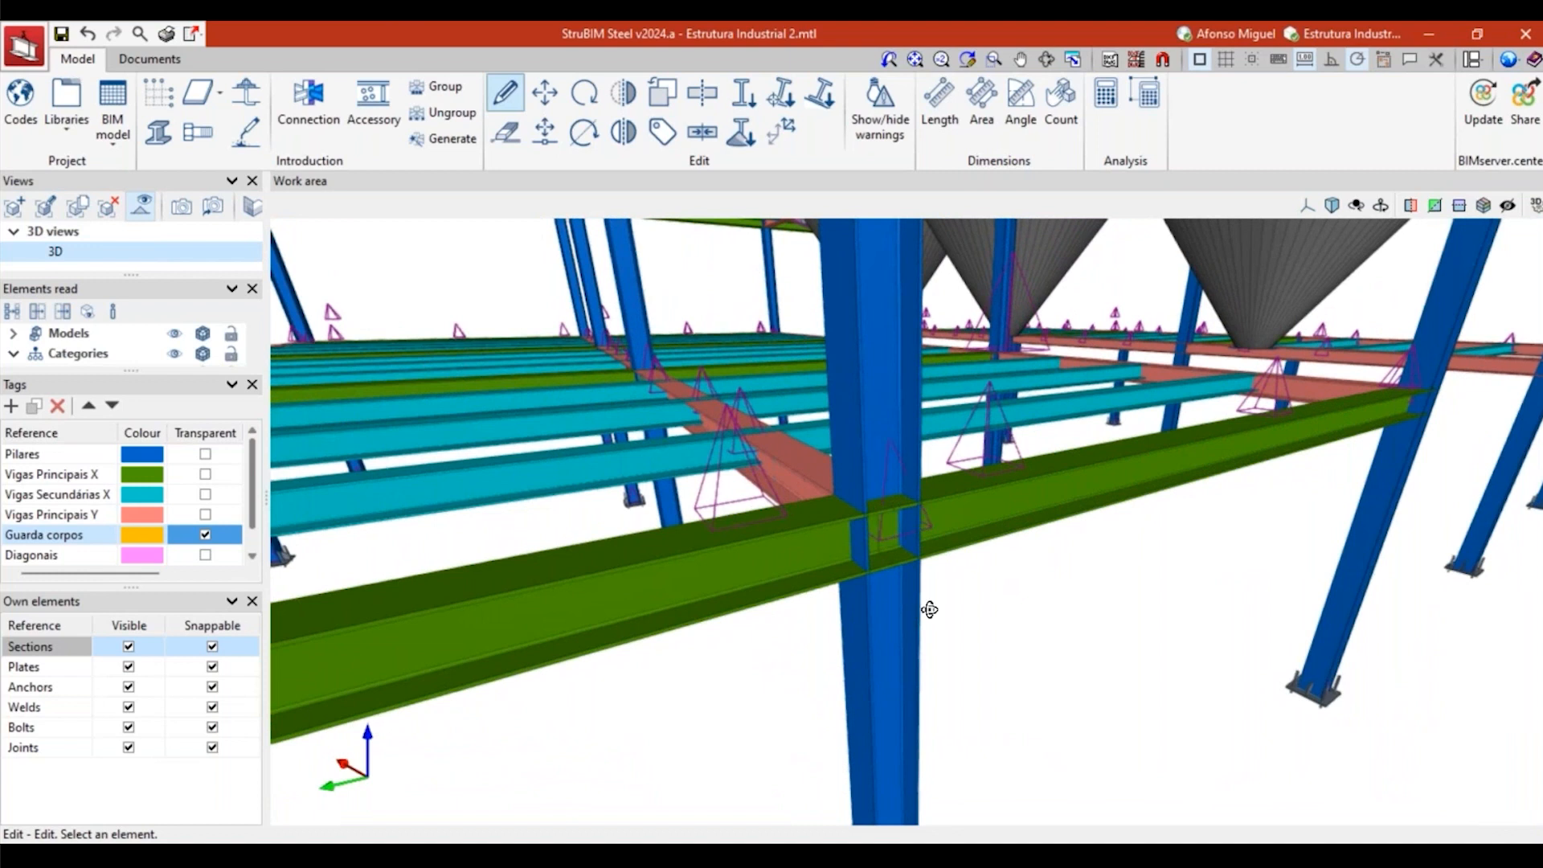
pyautogui.moveTo(924, 610)
pyautogui.keyDown('shift'); pyautogui.mouseDown(button='middle')
pyautogui.moveTo(915, 591)
pyautogui.moveTo(912, 608)
pyautogui.mouseUp(button='middle'); pyautogui.keyUp('shift')
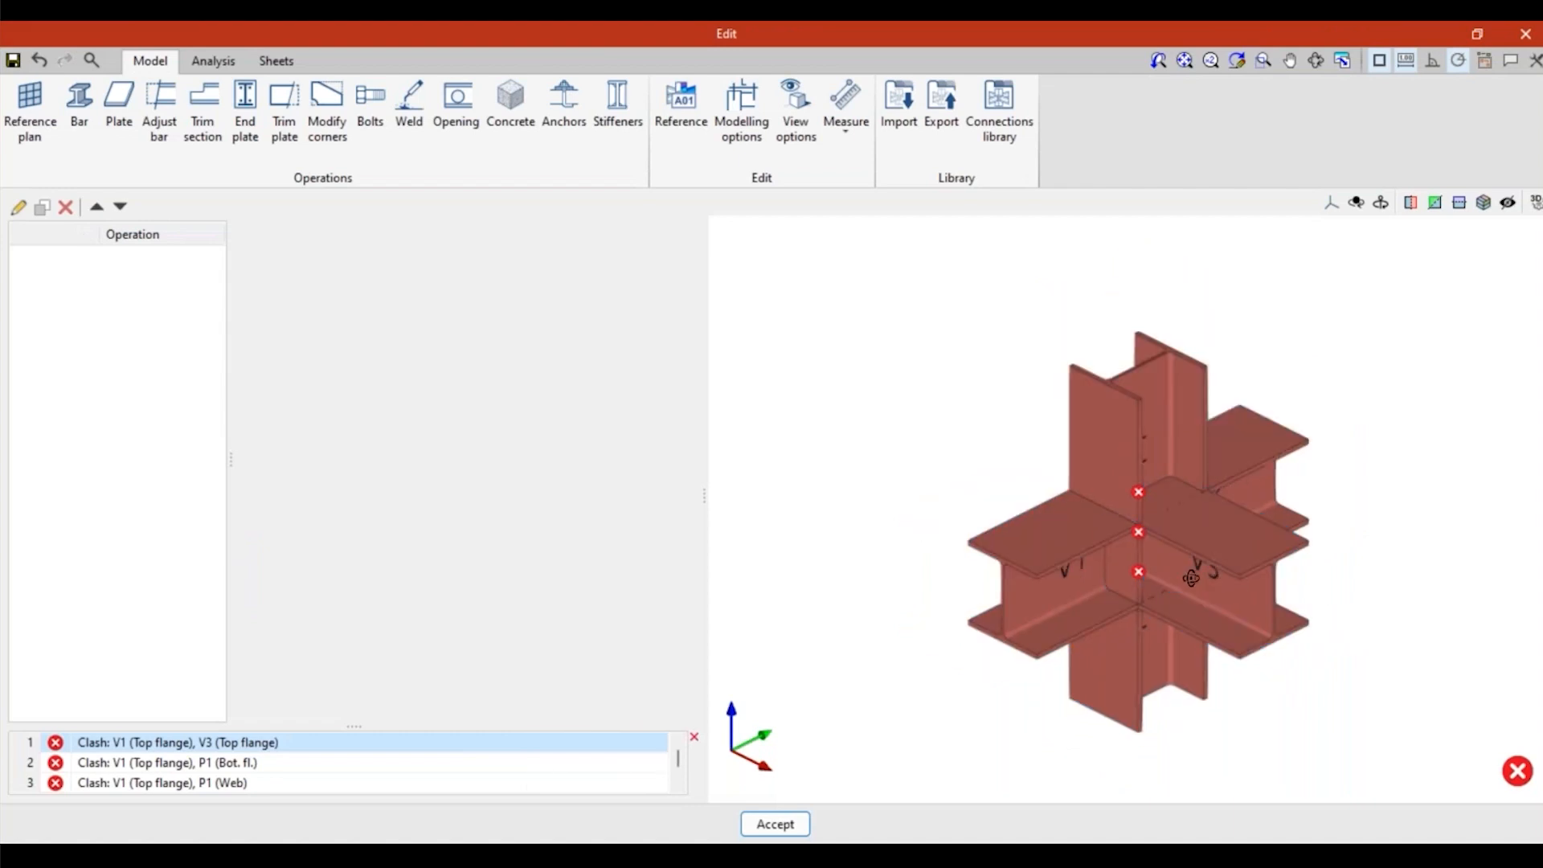
# Inspect the joint's column and three beams, widen the operations list, and start importing a connection from the library.
pyautogui.moveTo(1191, 578); pyautogui.dragTo(1199, 575, button='right')
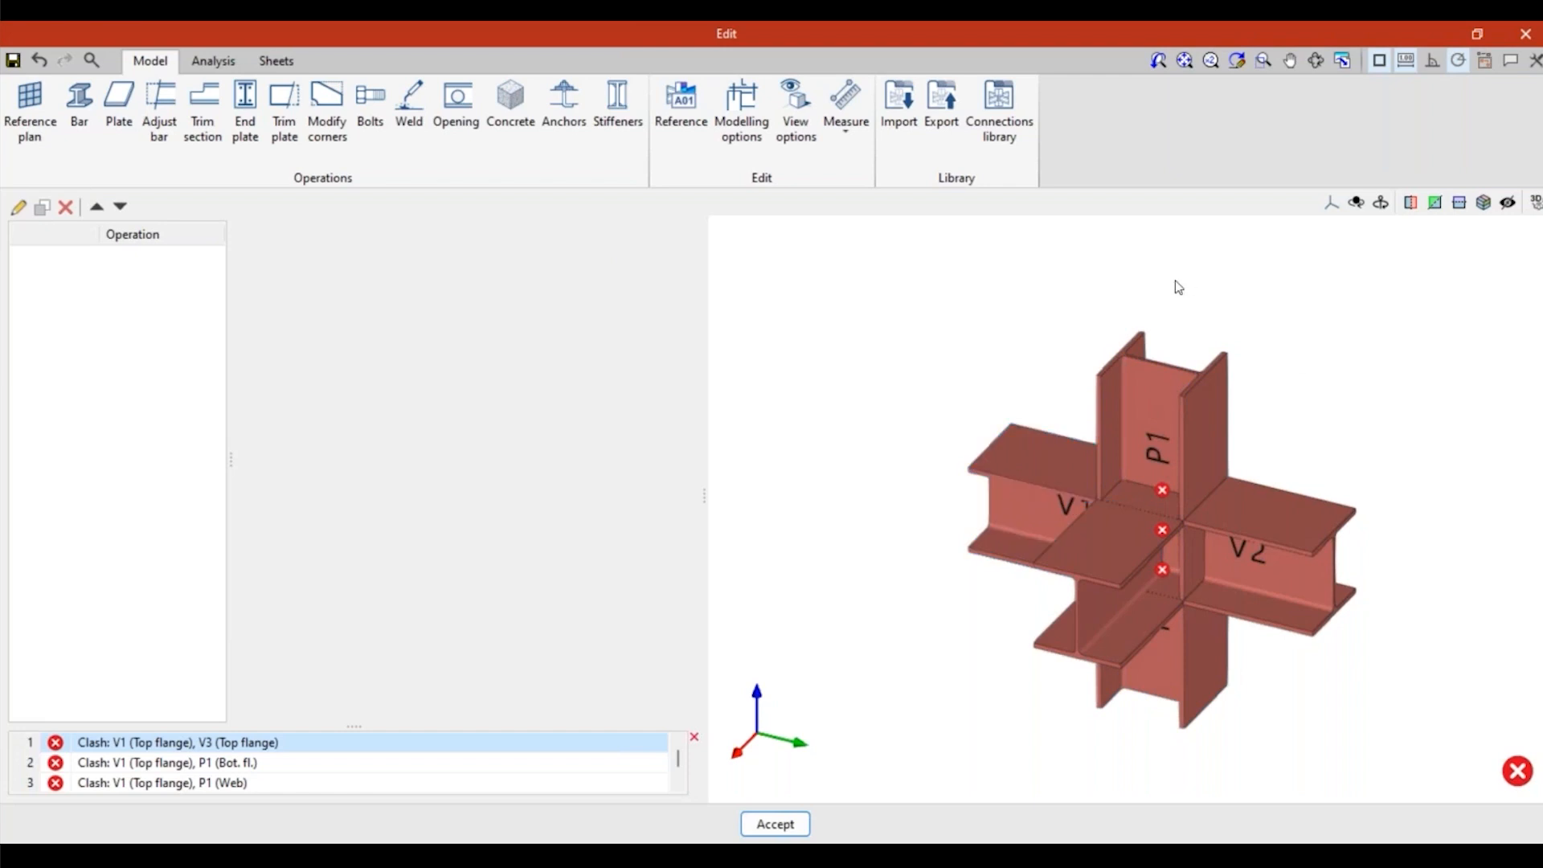
pyautogui.moveTo(1023, 614); pyautogui.dragTo(1408, 744, button='middle')
pyautogui.scroll(-3, 1309, 654)
pyautogui.moveTo(1309, 655); pyautogui.dragTo(1238, 579, button='middle')
pyautogui.click(899, 120)
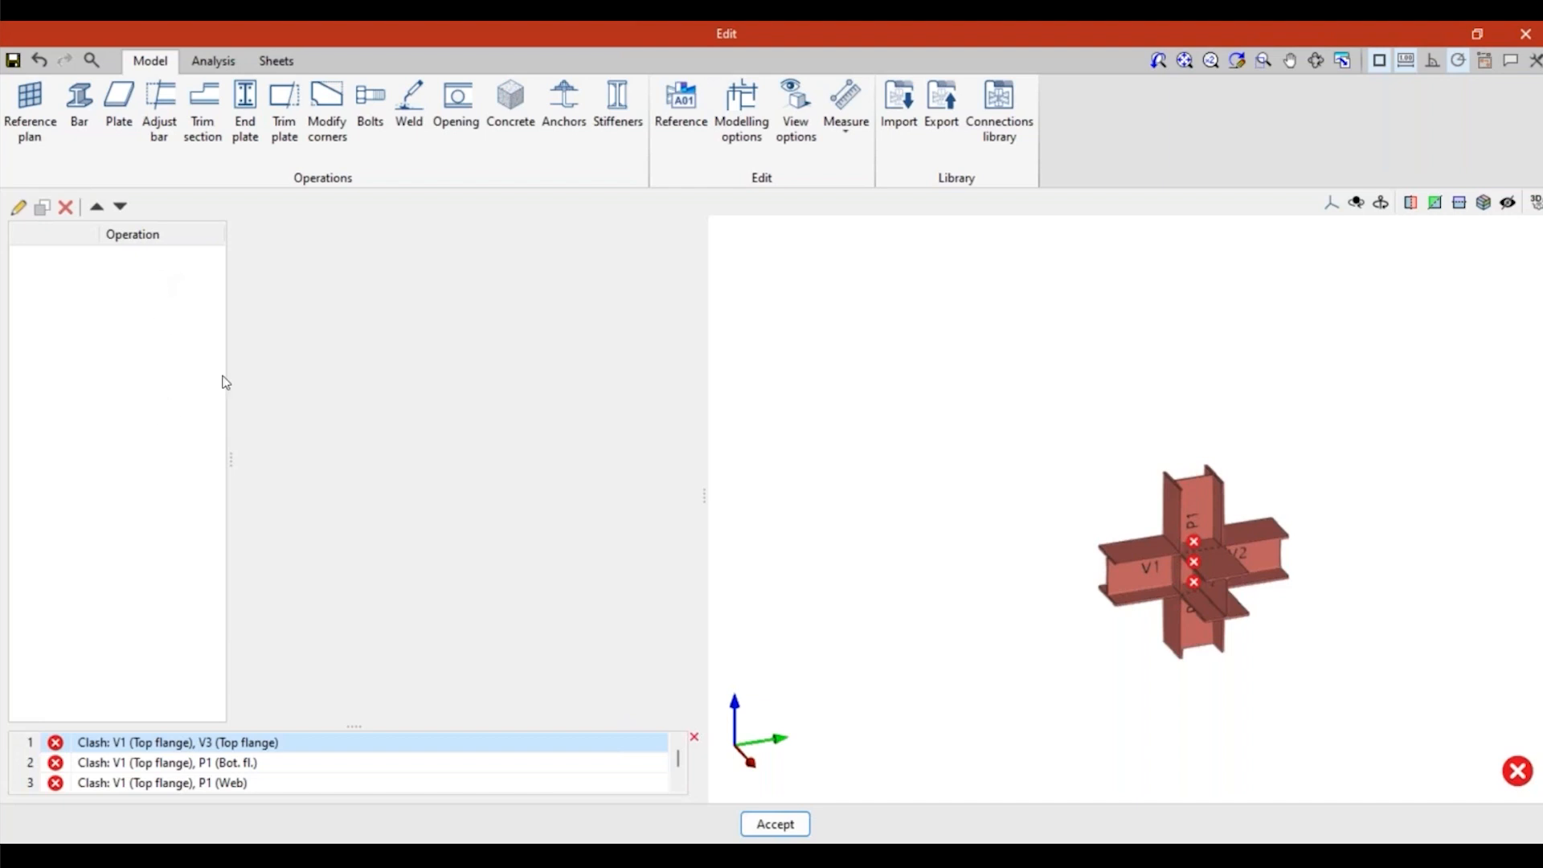
pyautogui.moveTo(231, 424); pyautogui.dragTo(375, 446)
pyautogui.click(901, 145)
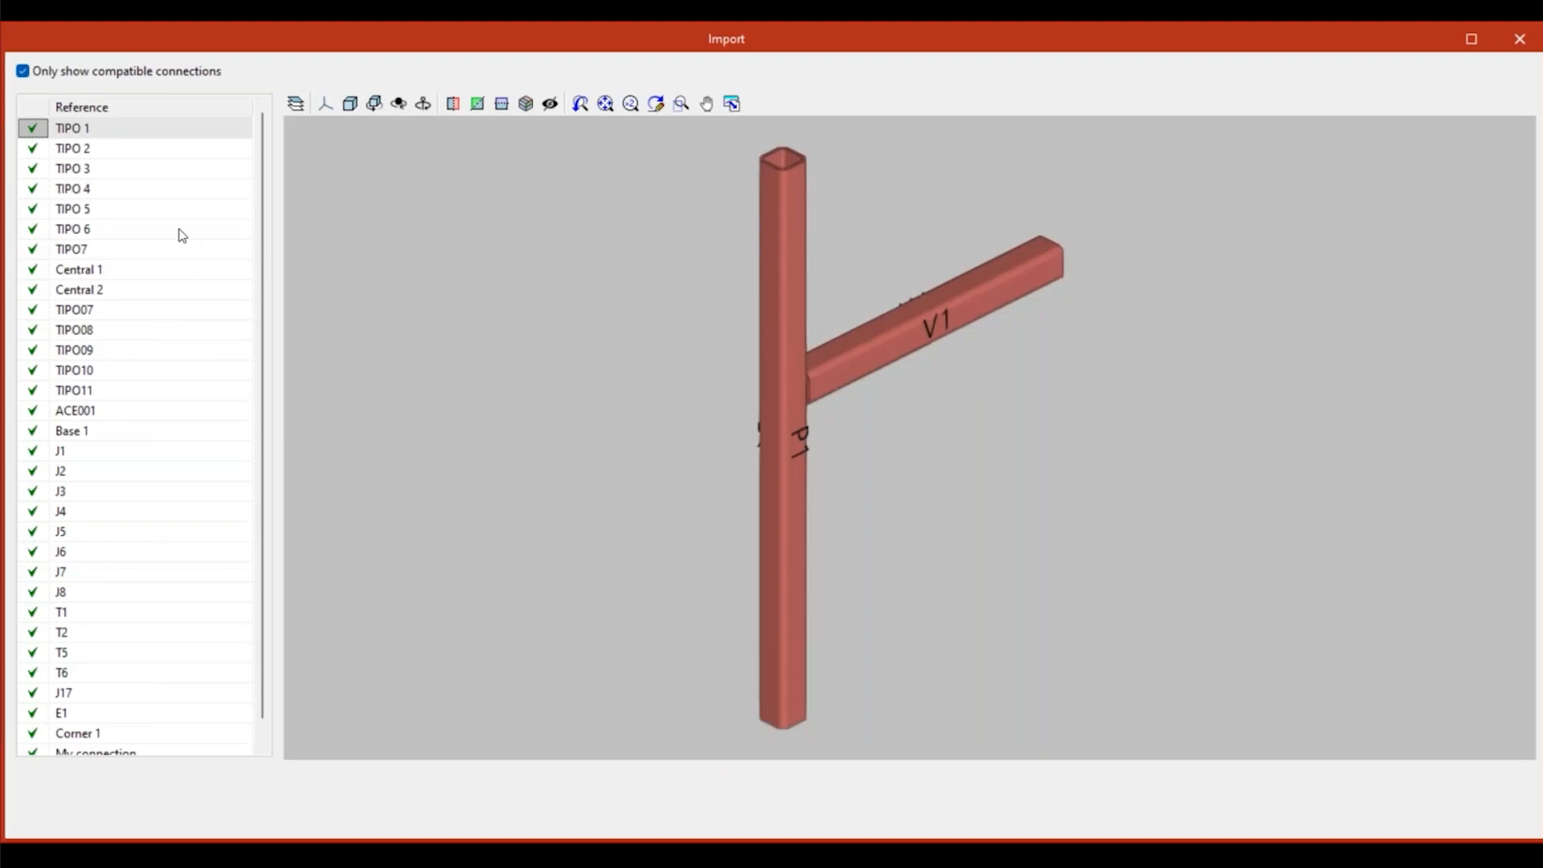
# Include incompatible connections in the import list and preview the T3 connection from several angles.
pyautogui.scroll(-1, 268, 301)
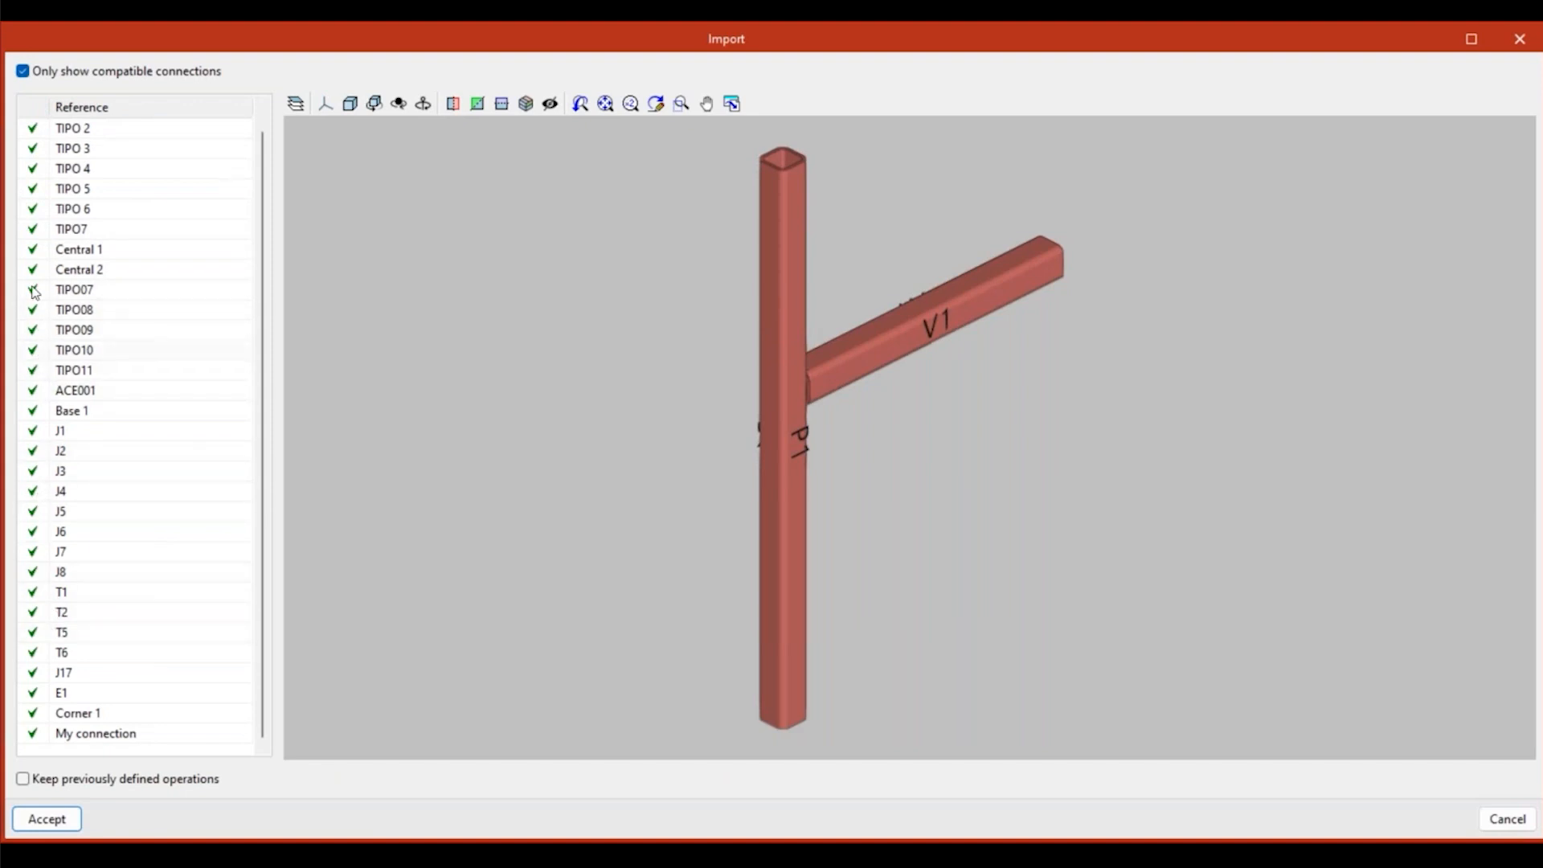
pyautogui.click(24, 72)
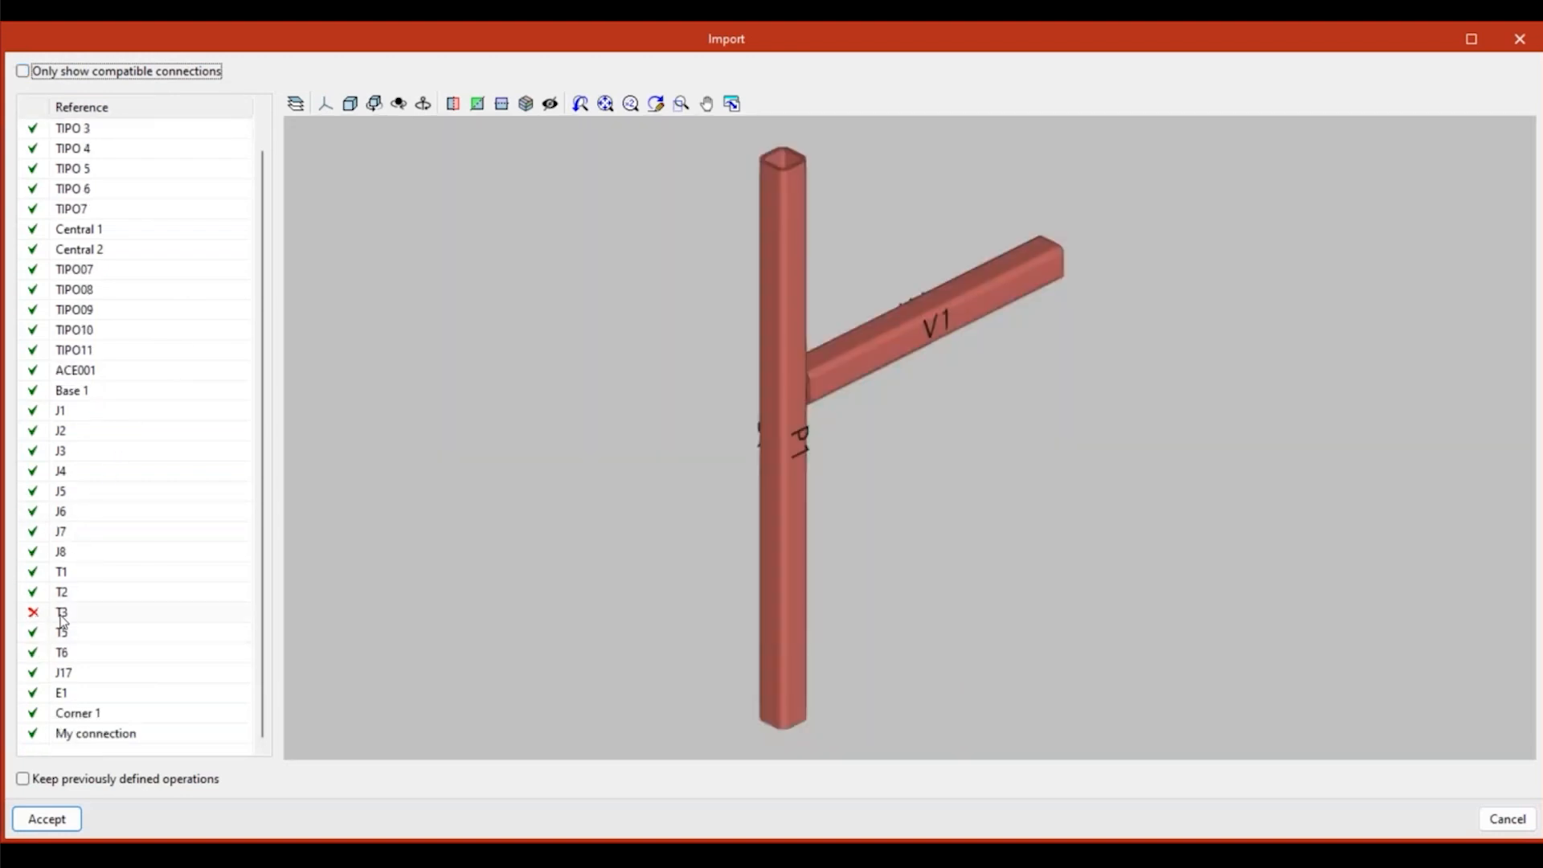
pyautogui.click(35, 619)
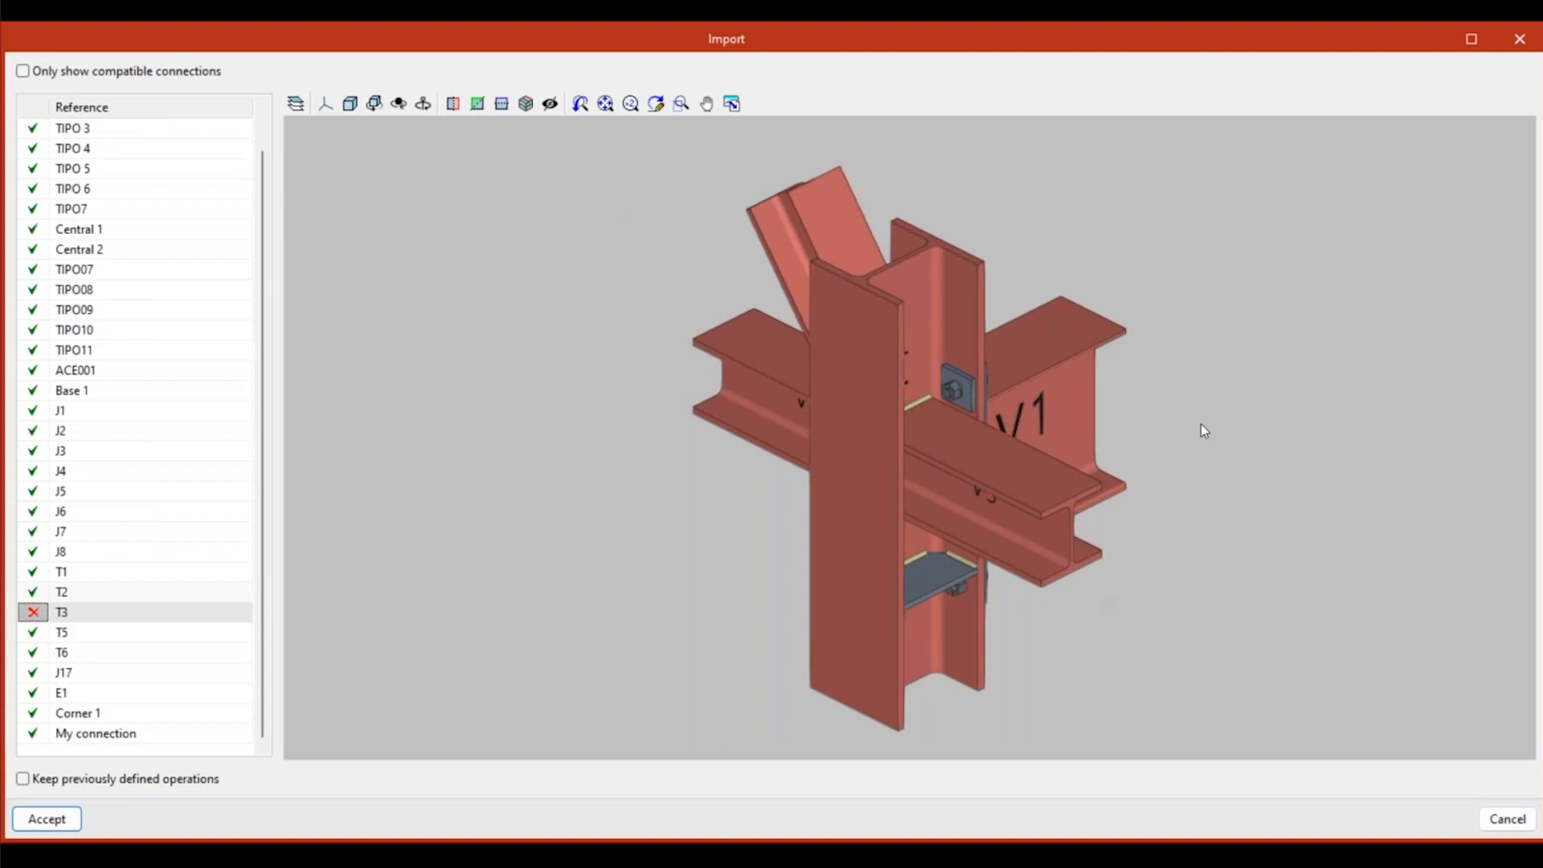
pyautogui.moveTo(1033, 445); pyautogui.dragTo(651, 288)
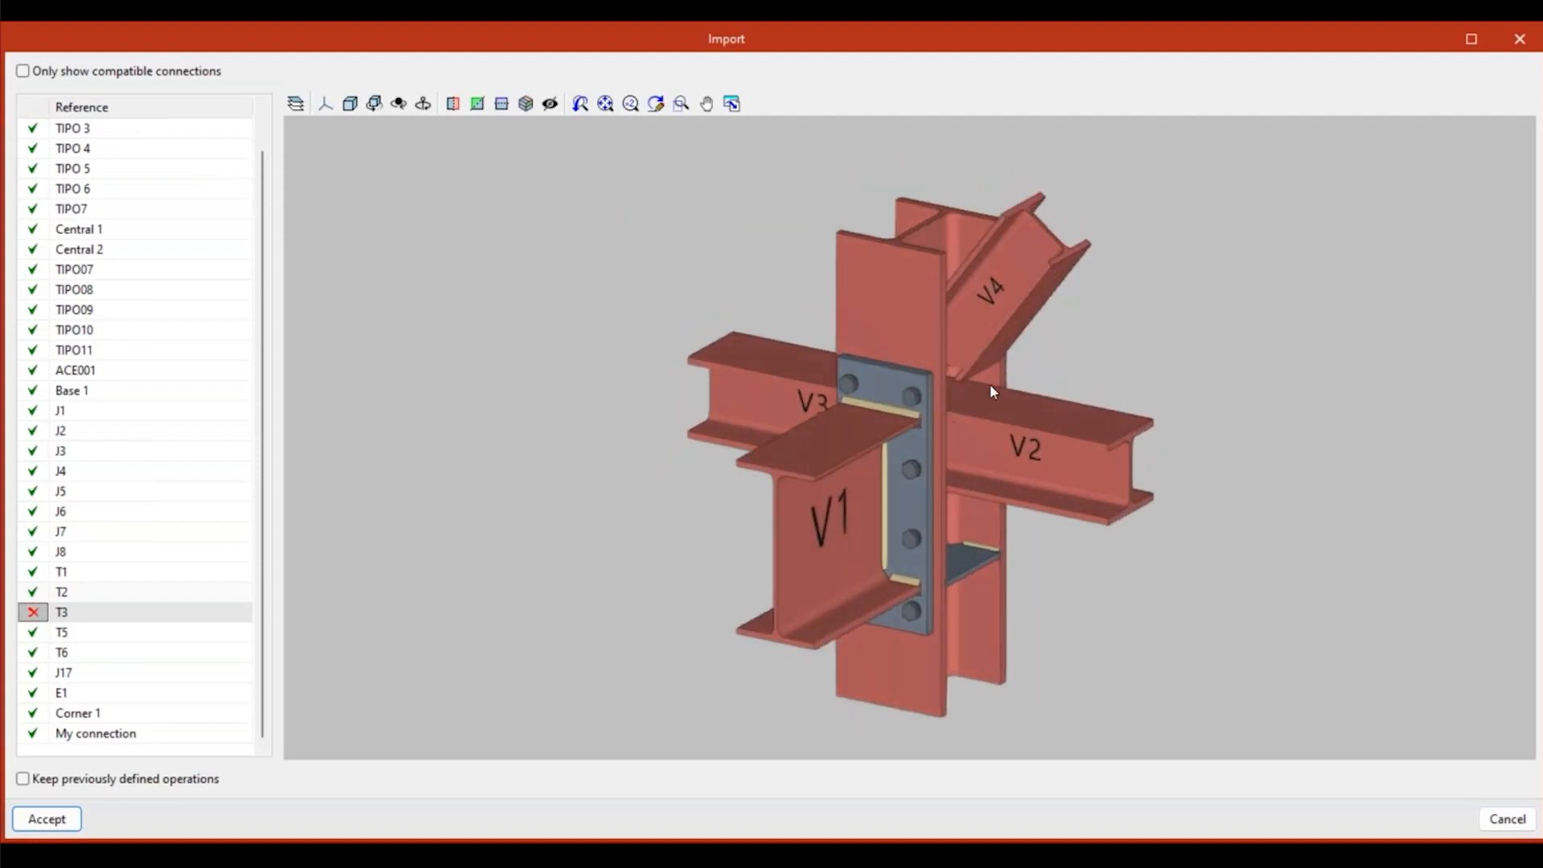
pyautogui.moveTo(1033, 487); pyautogui.dragTo(888, 481)
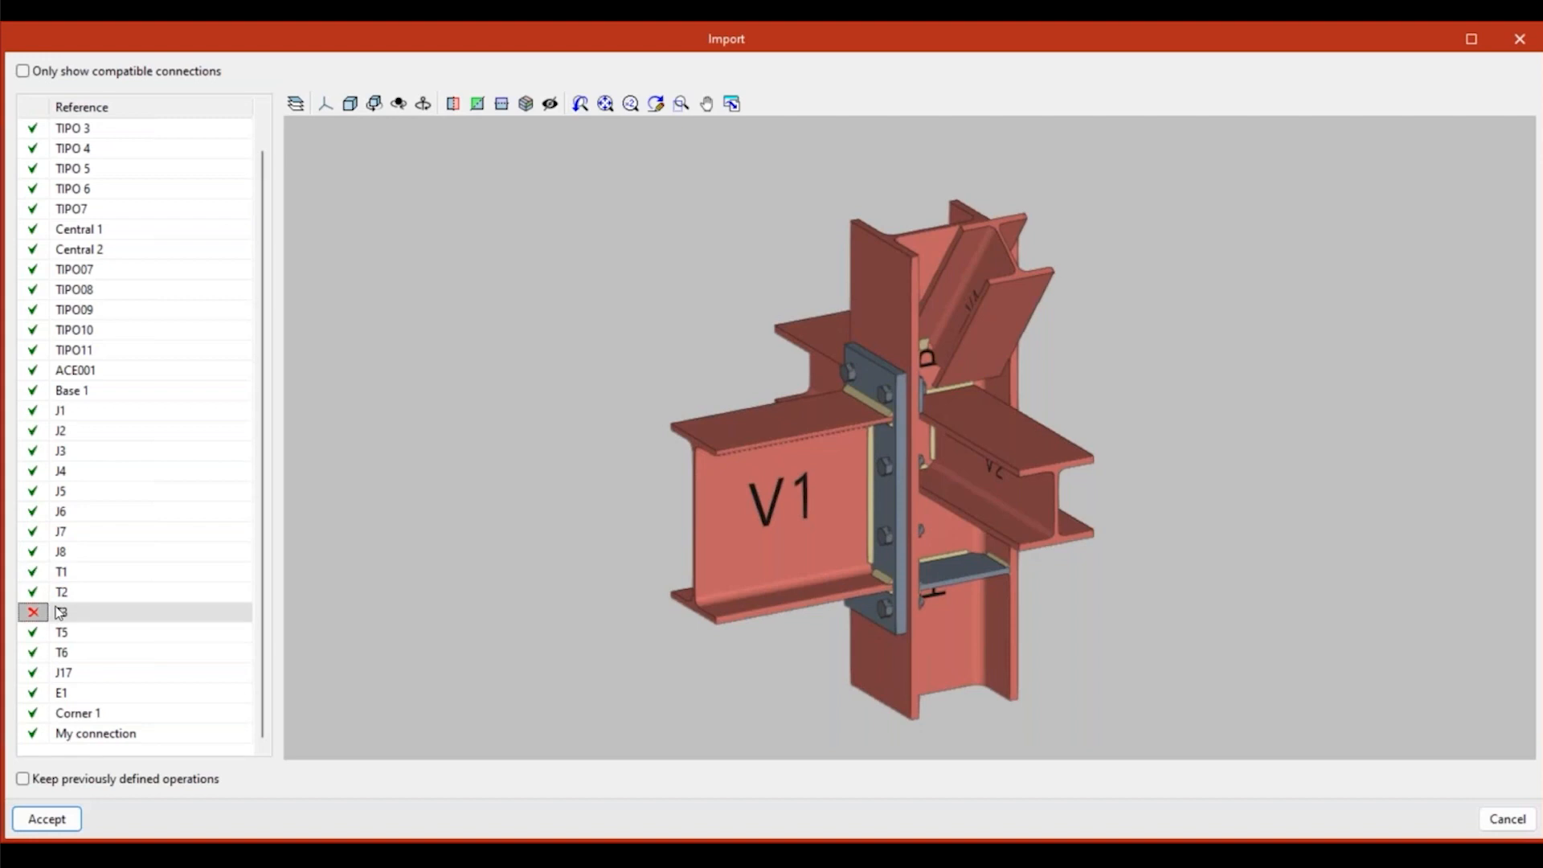
# Limit the list to compatible connections, preview My connection, and accept it for import without keeping previously defined operations.
pyautogui.click(23, 70)
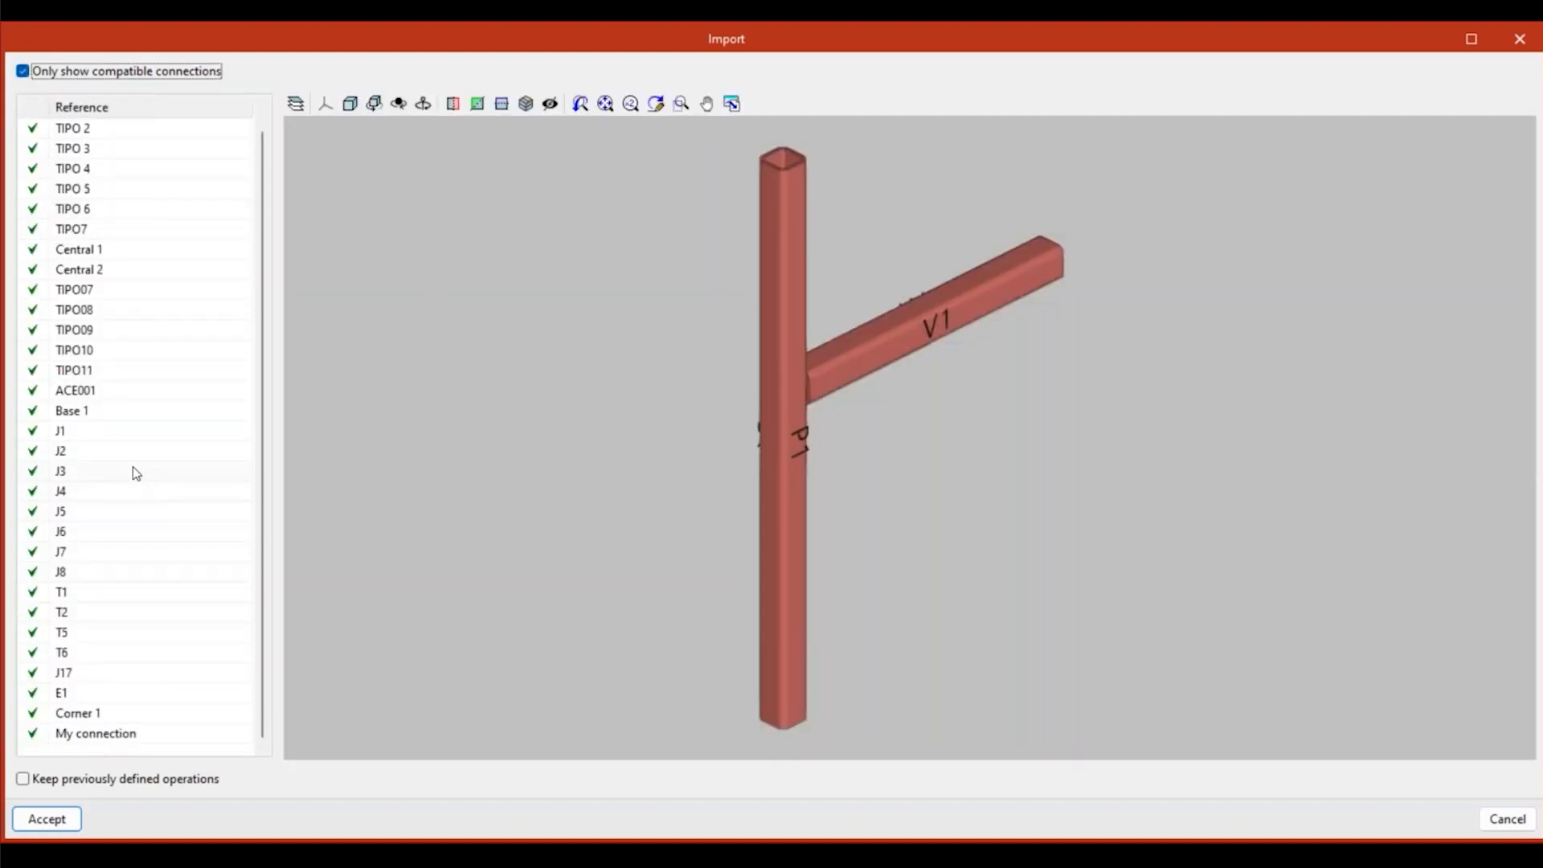
pyautogui.scroll(1, 123, 402)
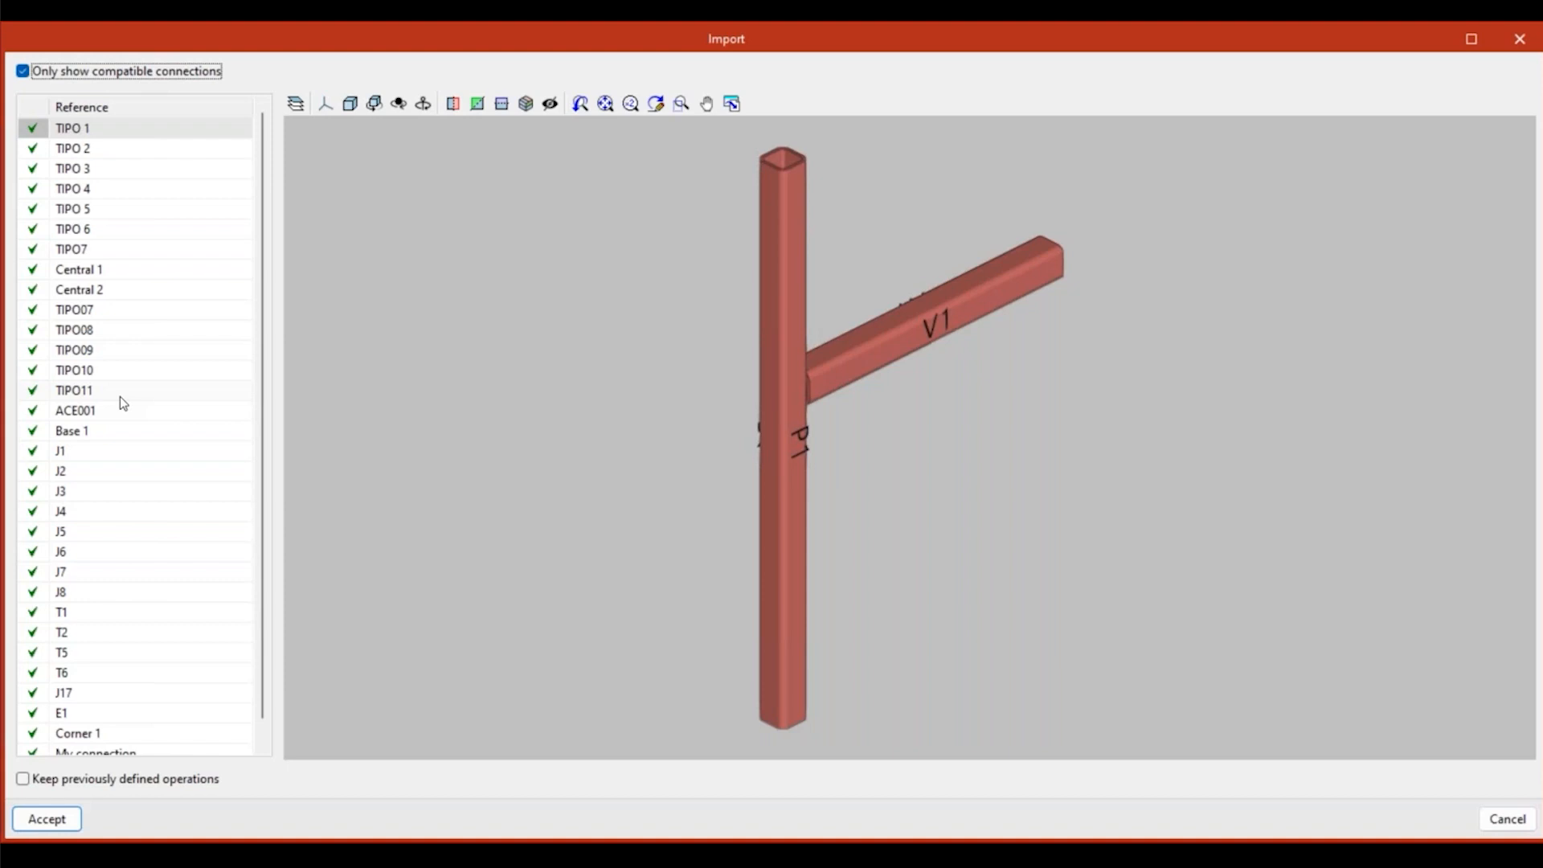
pyautogui.scroll(-1, 193, 437)
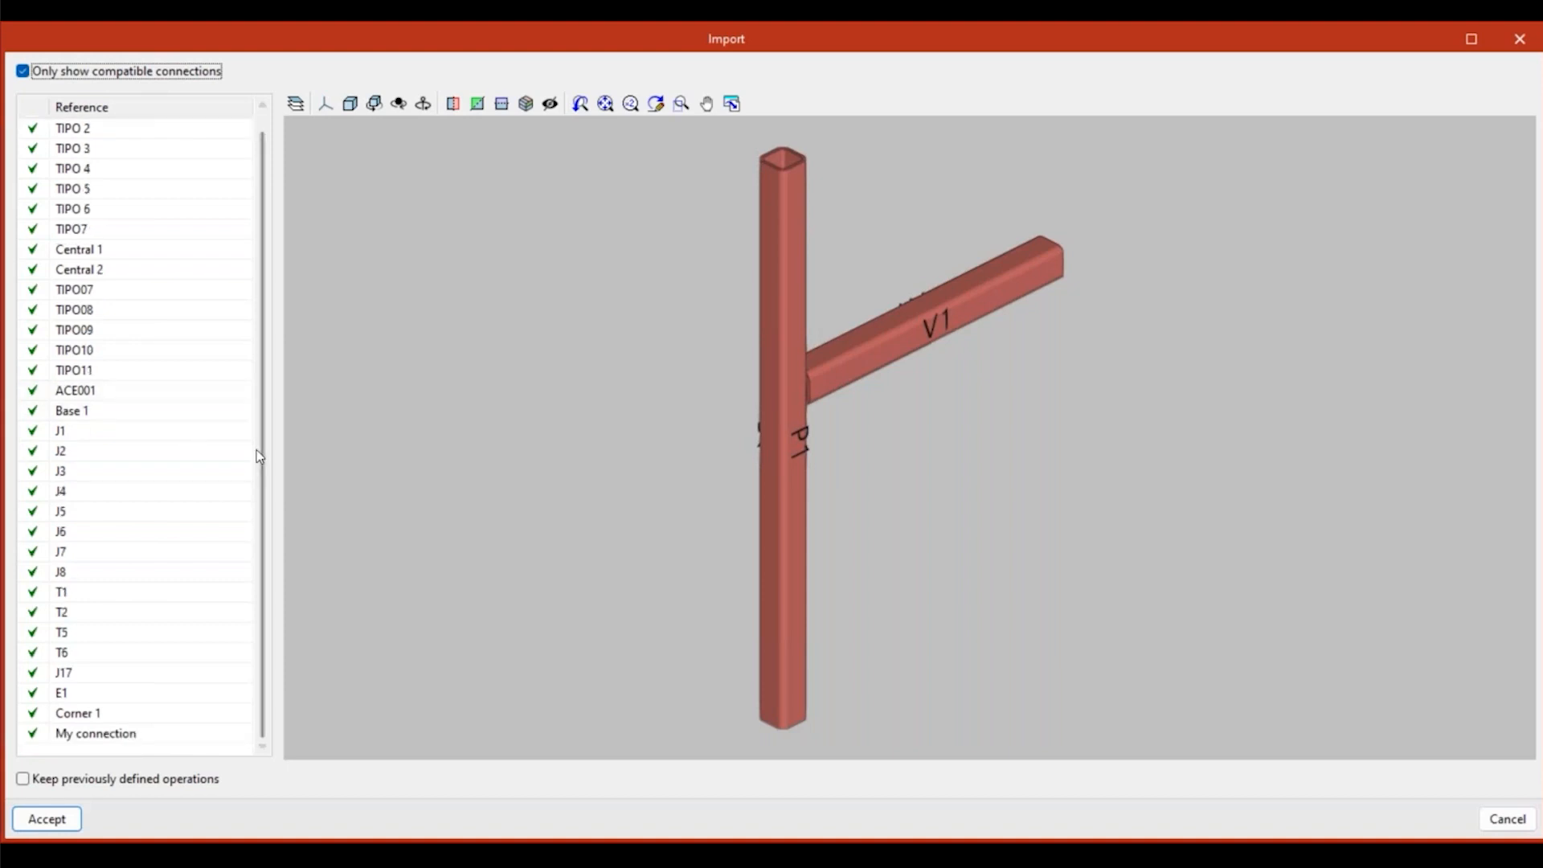
pyautogui.click(90, 735)
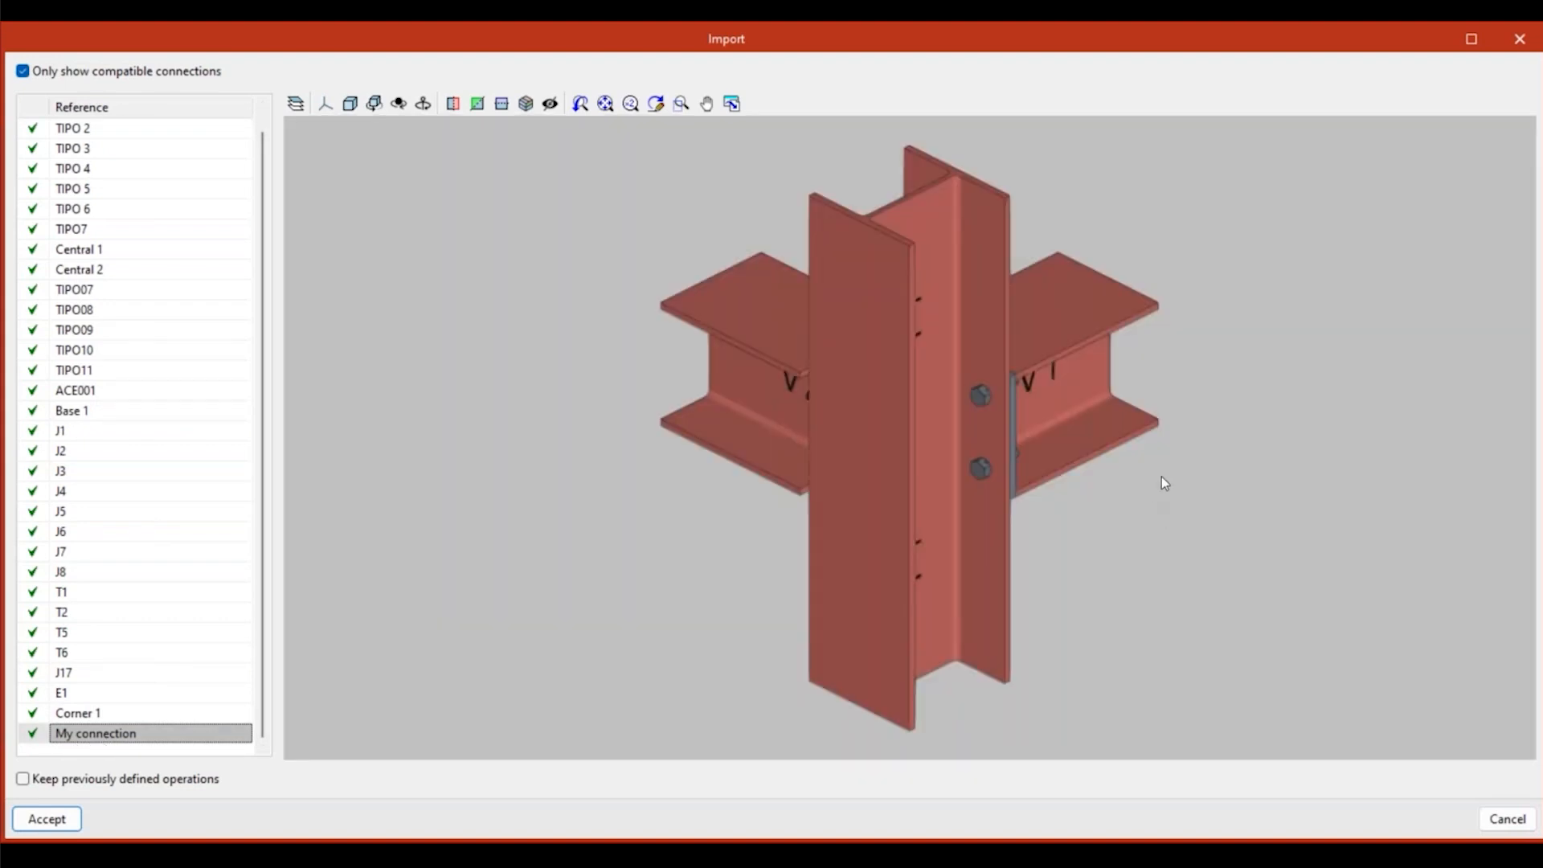
pyautogui.moveTo(1160, 479)
pyautogui.mouseDown(button='middle')
pyautogui.moveTo(808, 526)
pyautogui.moveTo(683, 434)
pyautogui.mouseUp(button='middle')
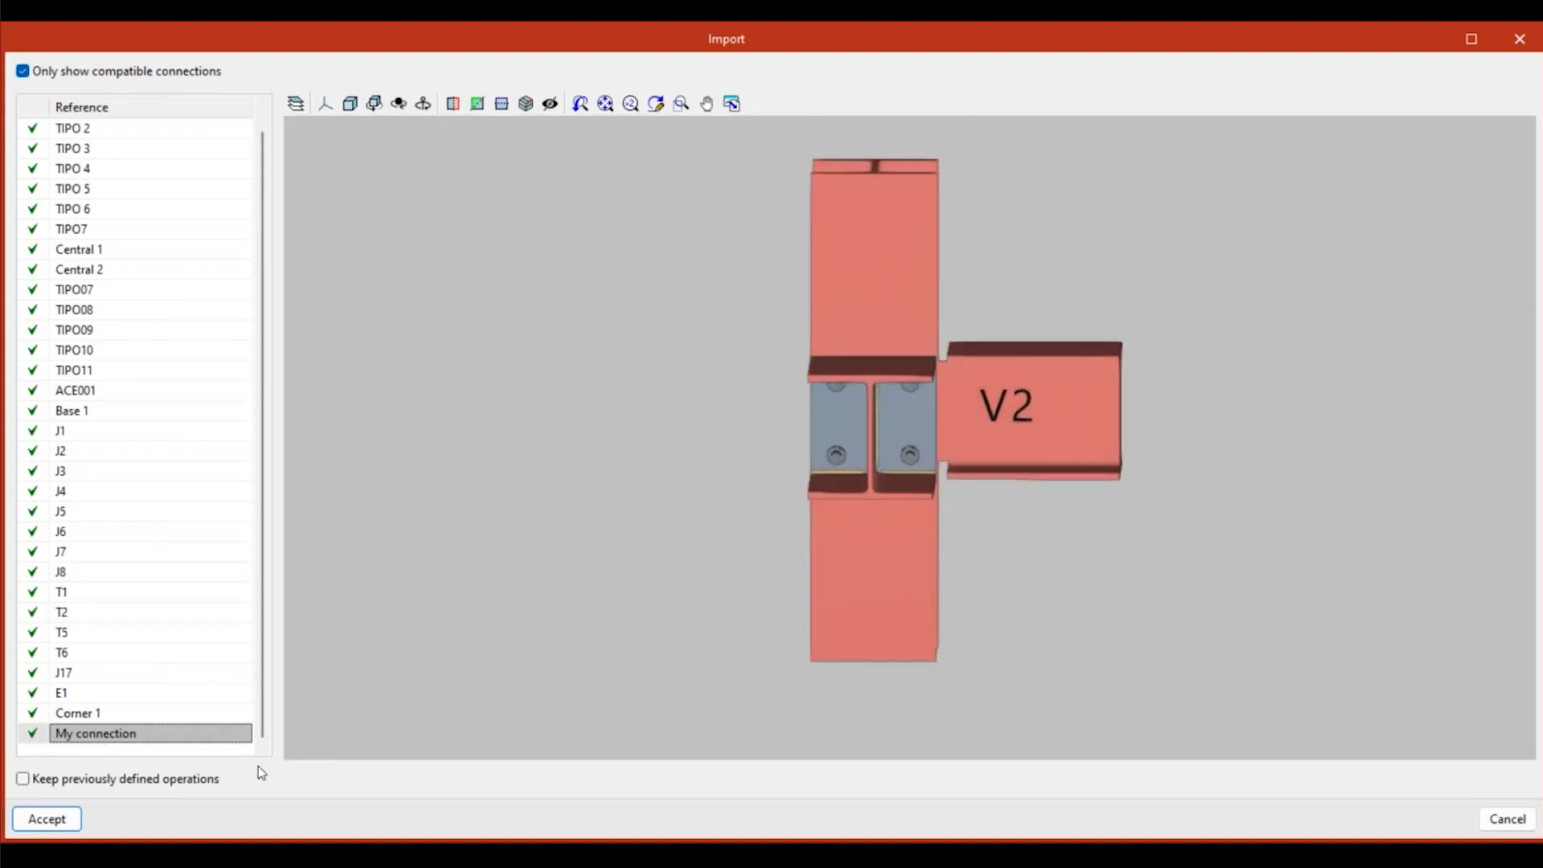
pyautogui.click(48, 818)
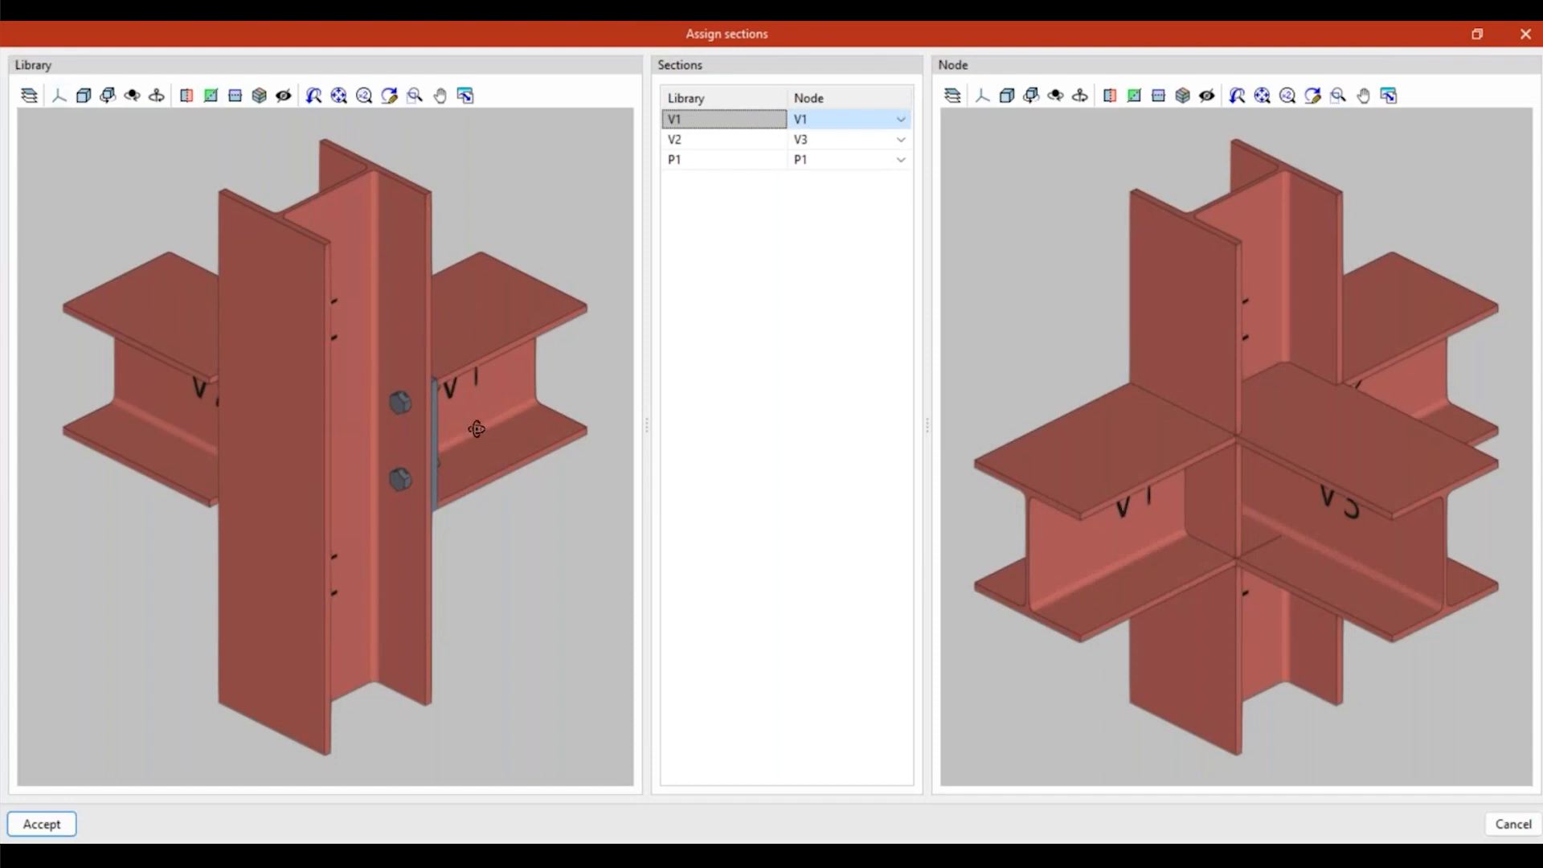
# Compare the library connection's V1, V2 and P1 sections with the node's members from matching viewpoints.
pyautogui.moveTo(431, 430); pyautogui.dragTo(240, 429)
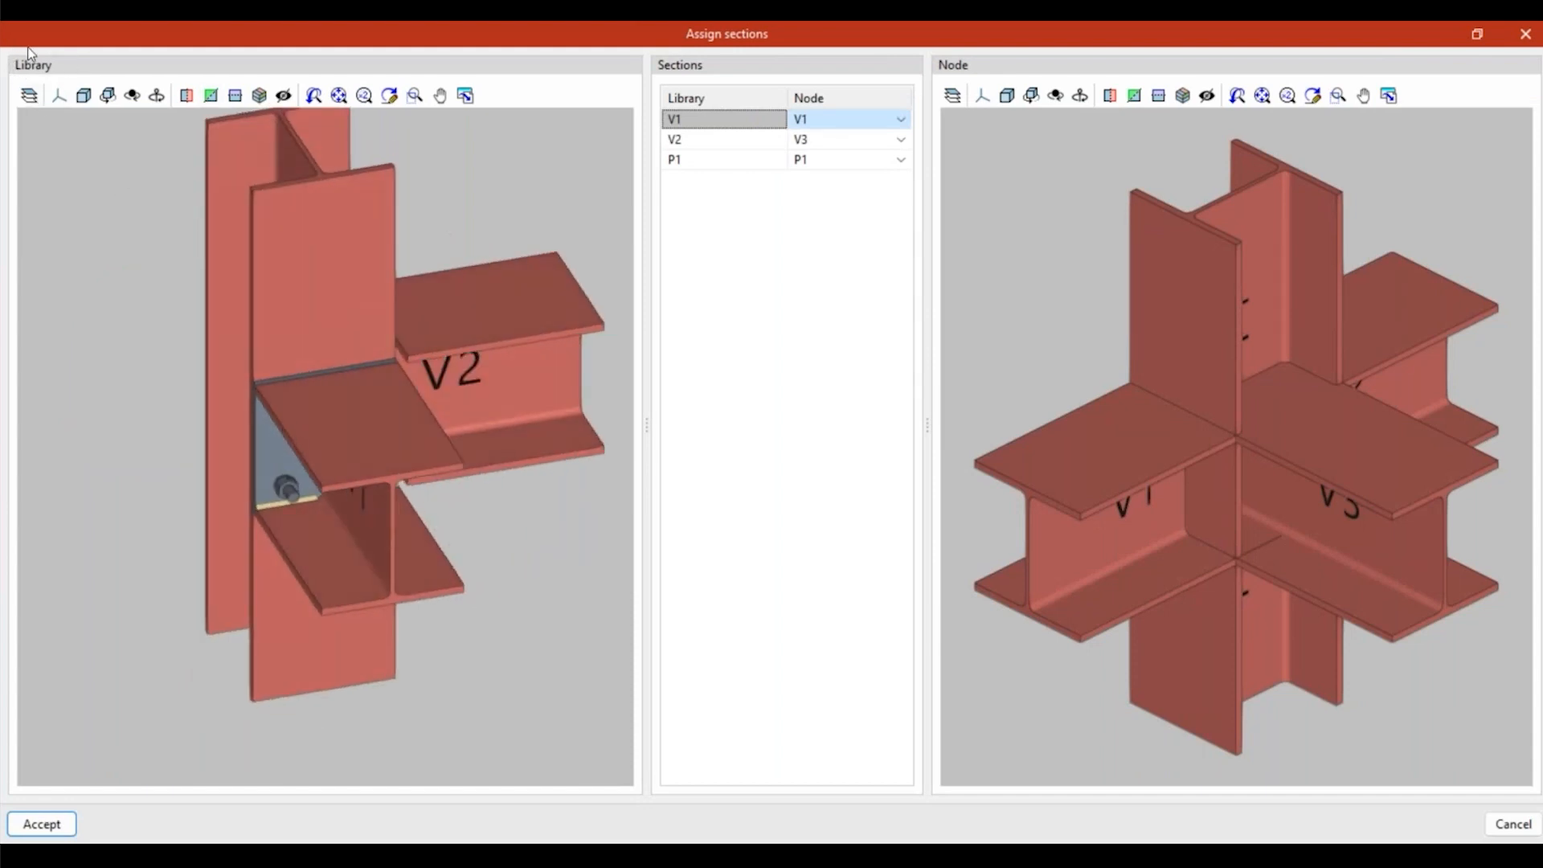
pyautogui.moveTo(334, 435); pyautogui.dragTo(322, 477, button='middle')
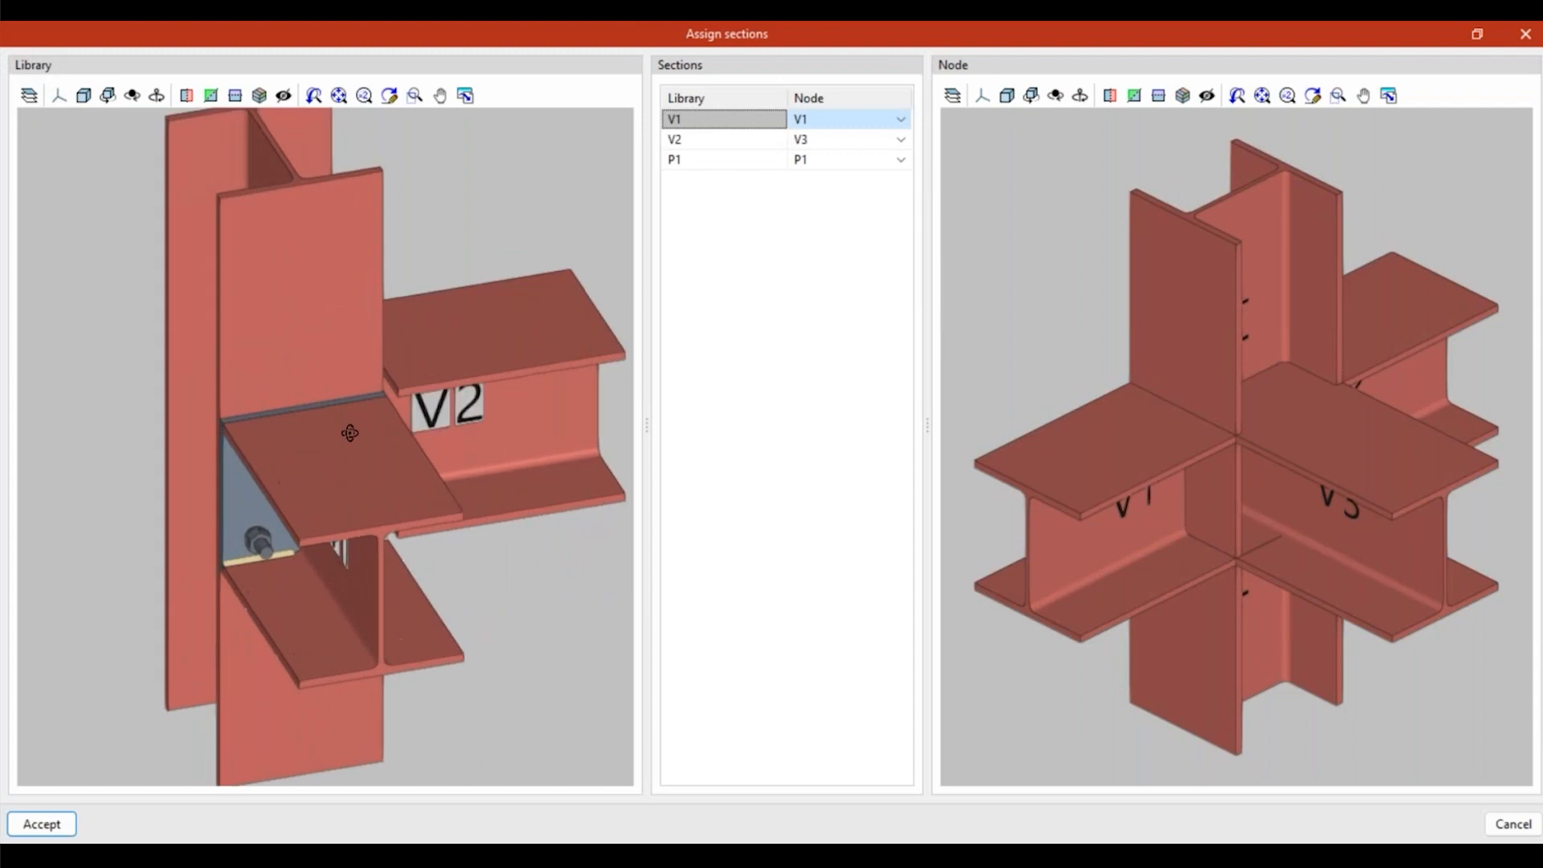
pyautogui.scroll(-3, 354, 433)
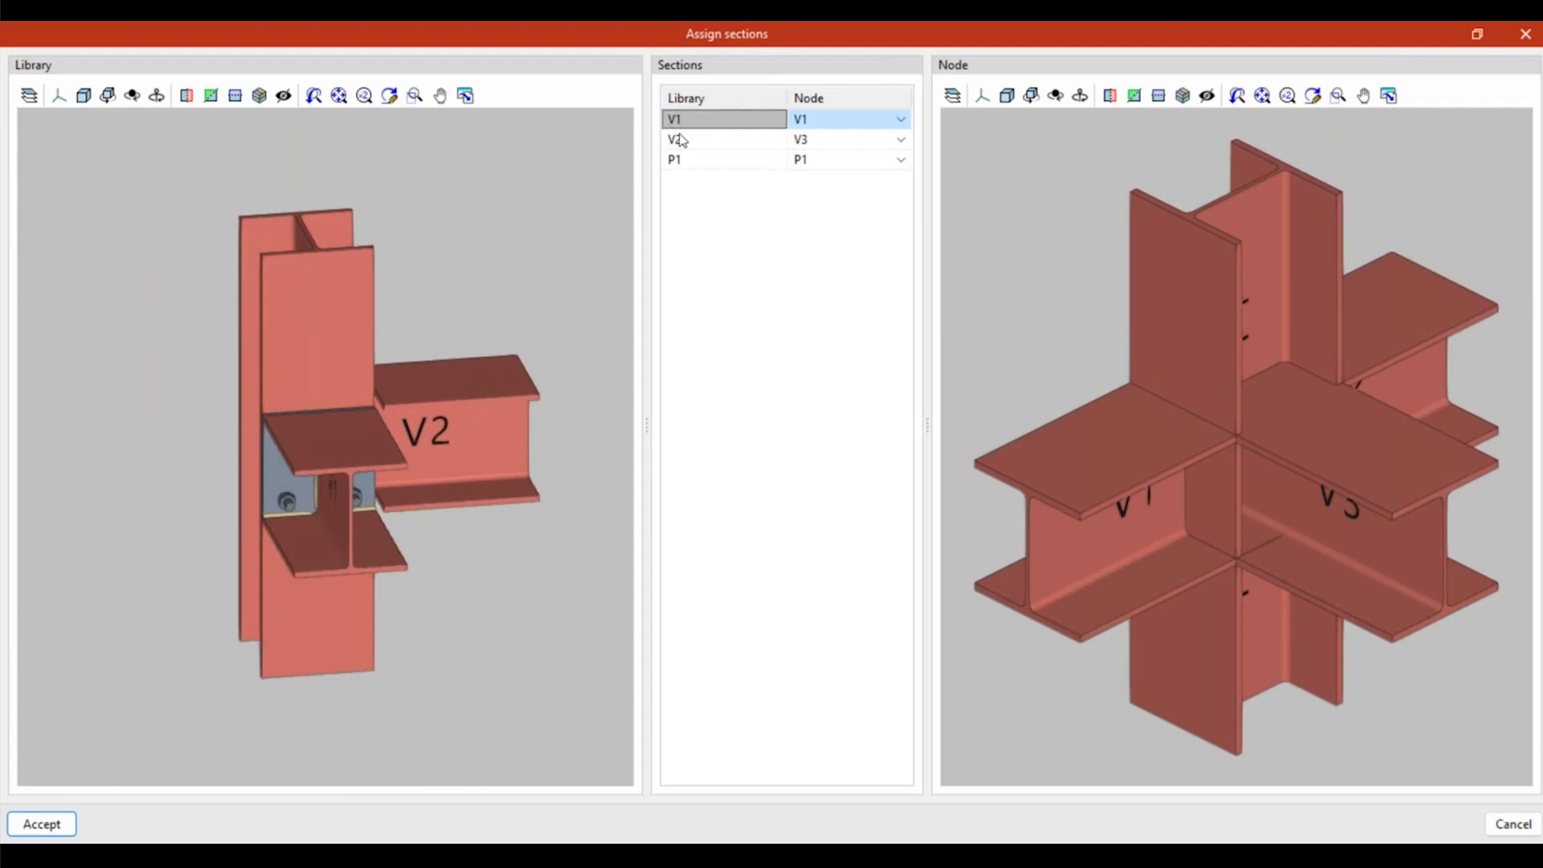
pyautogui.moveTo(455, 471); pyautogui.dragTo(402, 464, button='middle')
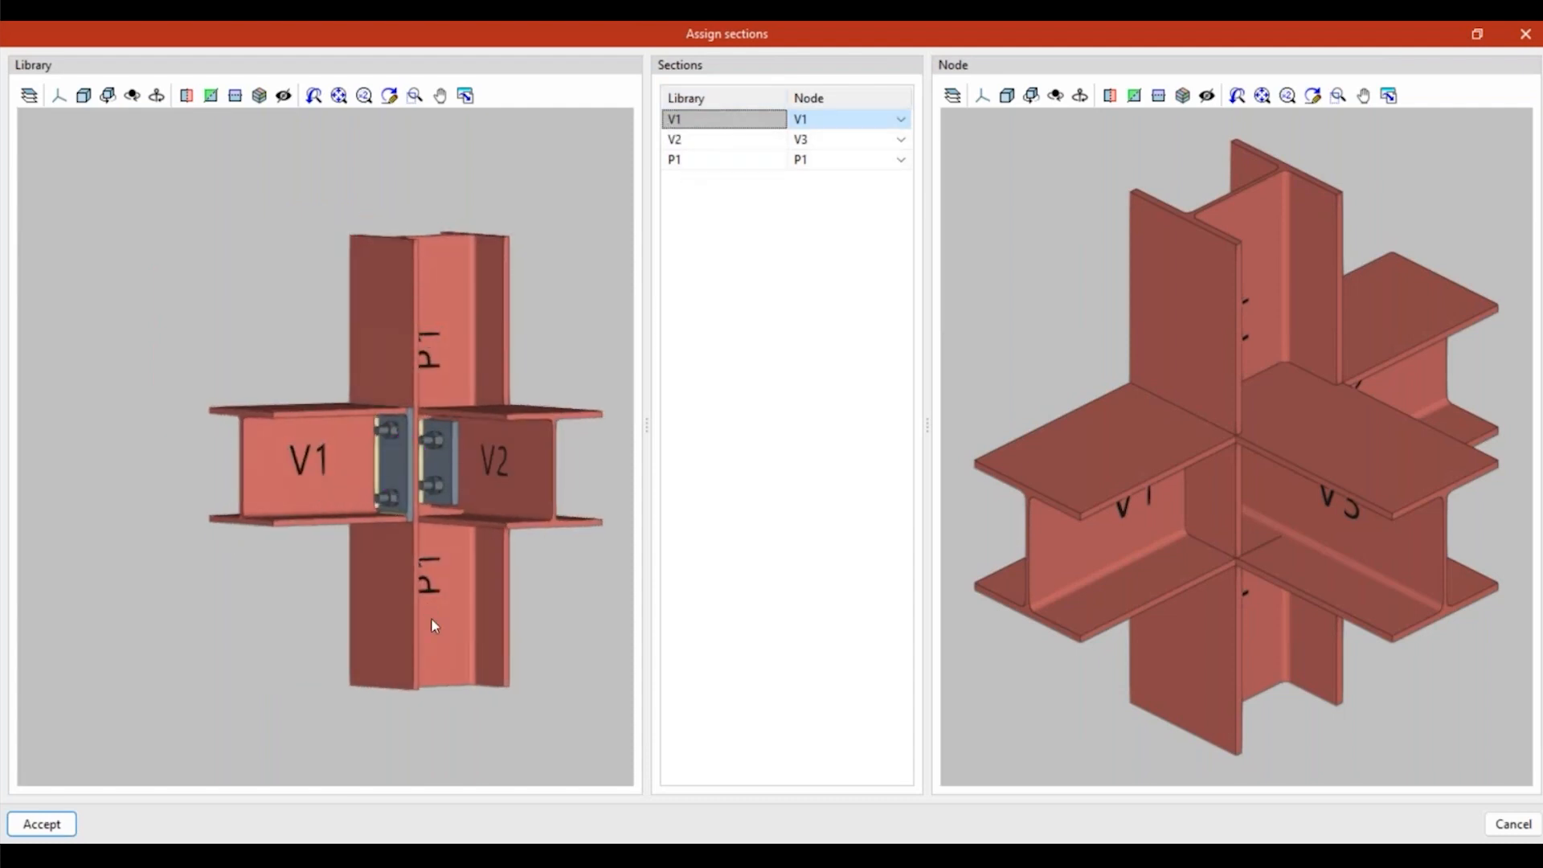
pyautogui.moveTo(467, 545); pyautogui.dragTo(444, 563, button='middle')
pyautogui.moveTo(1359, 530); pyautogui.dragTo(1274, 465, button='middle')
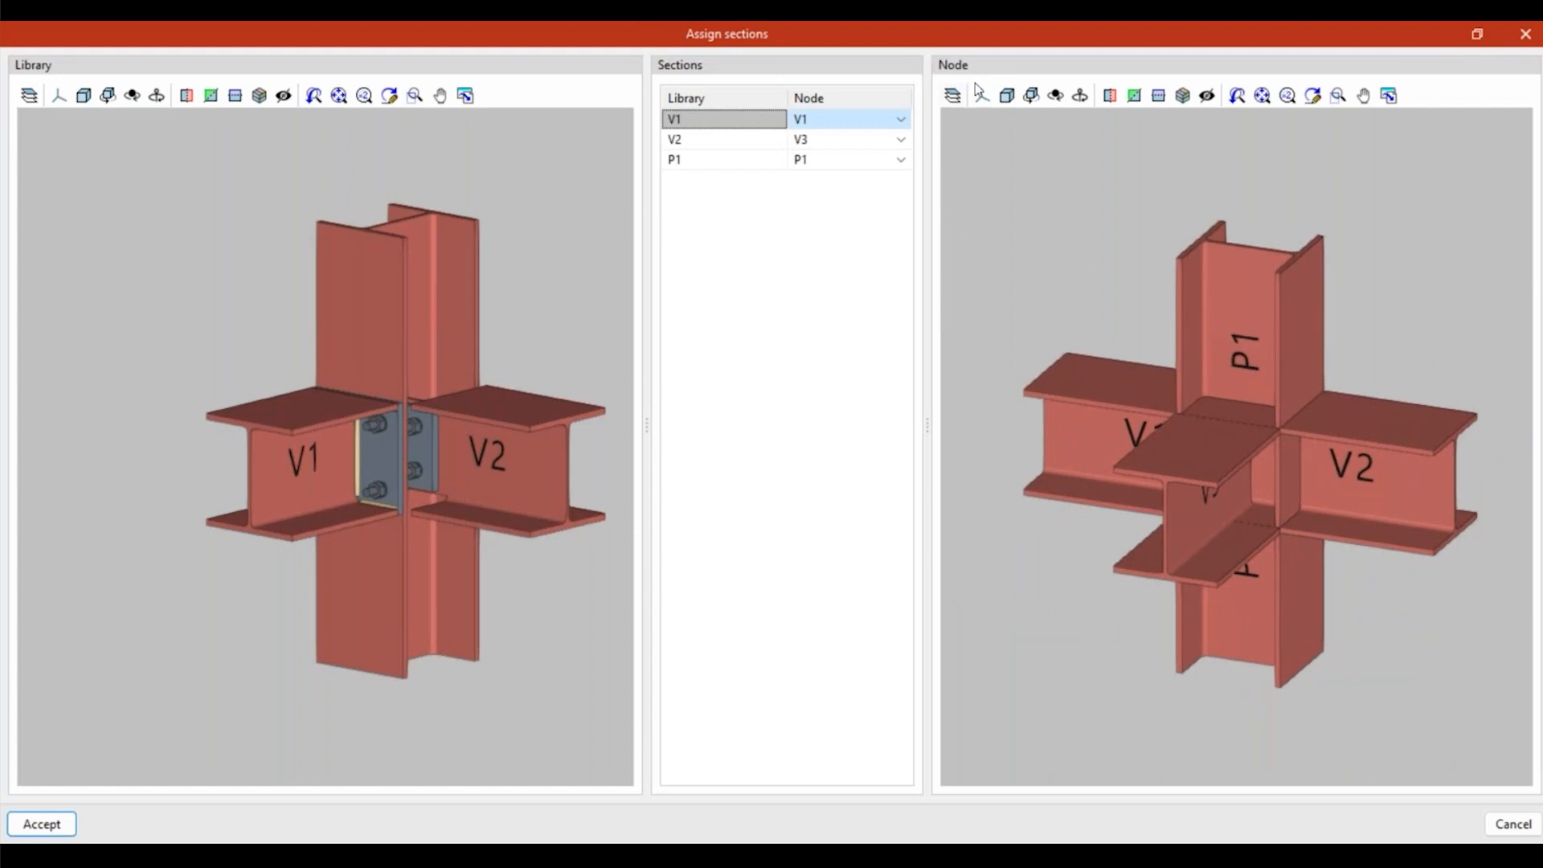
pyautogui.moveTo(1158, 479); pyautogui.dragTo(1280, 454, button='middle')
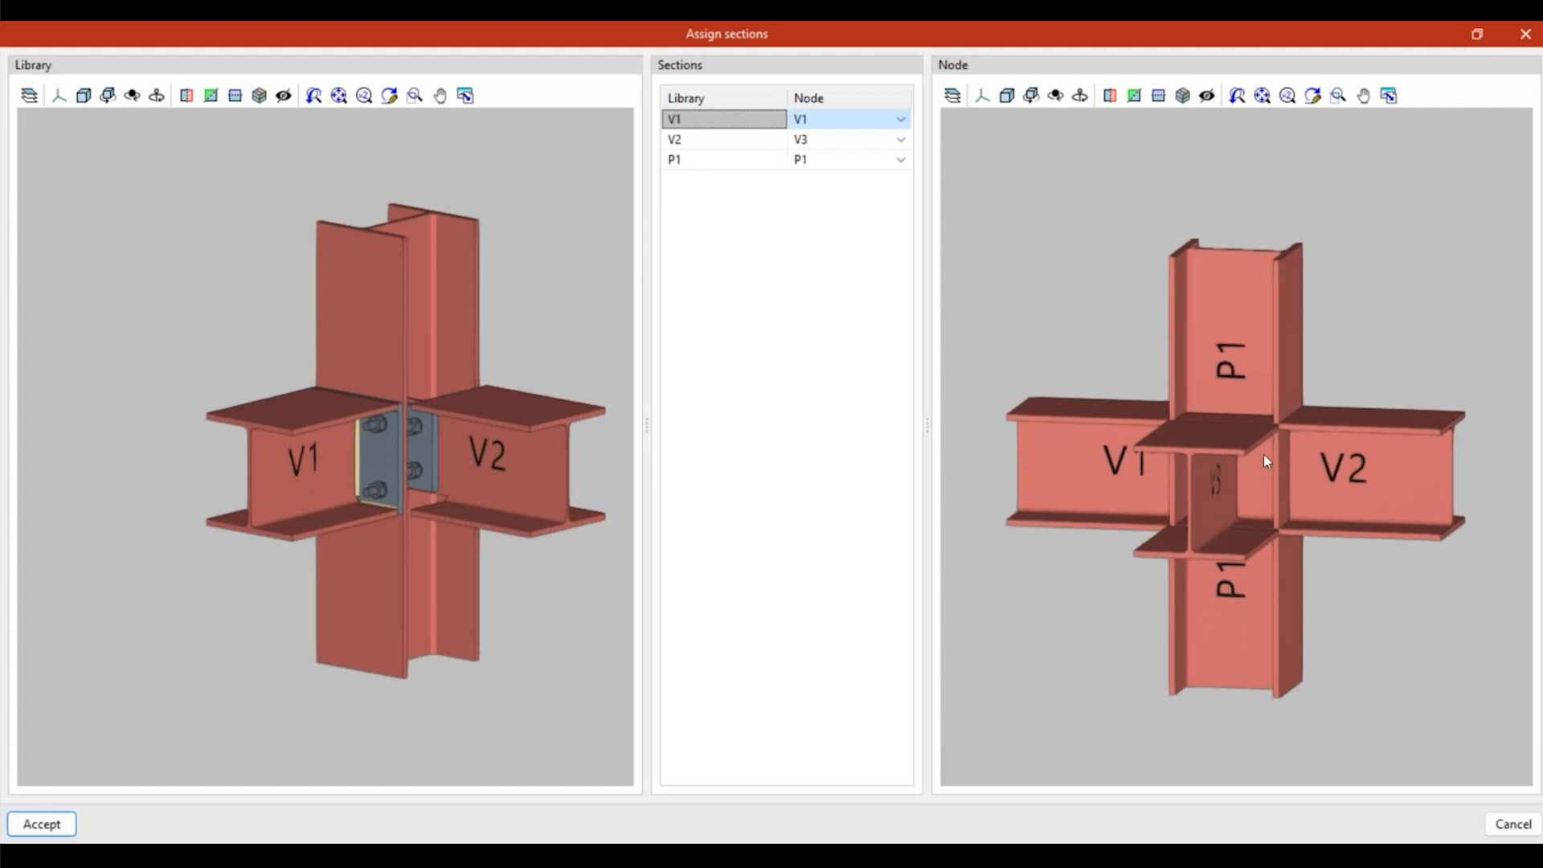
pyautogui.moveTo(1222, 505); pyautogui.dragTo(1302, 508, button='middle')
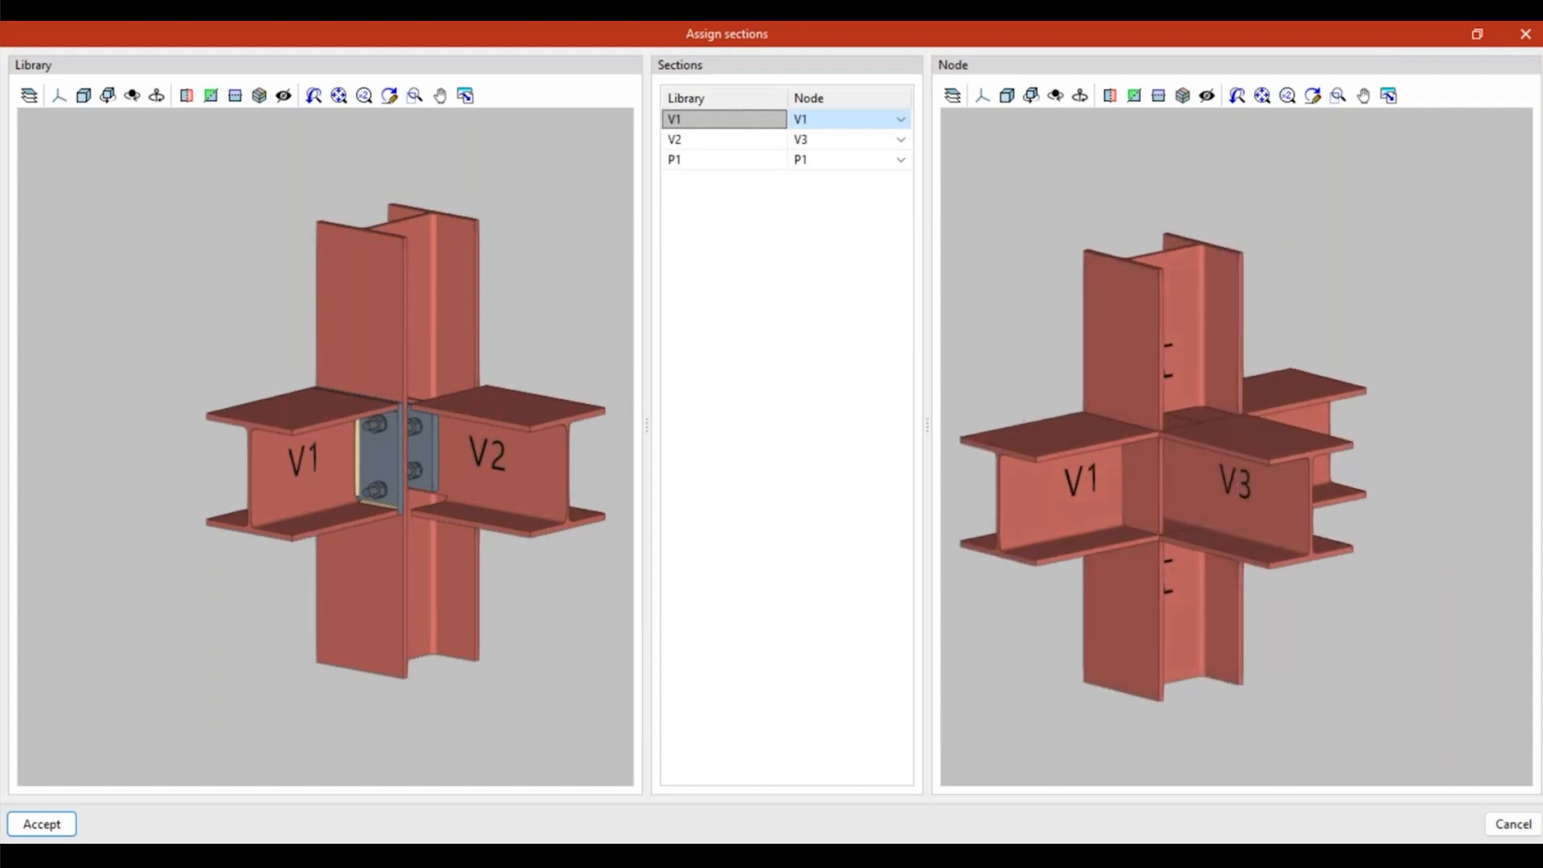
pyautogui.moveTo(484, 477); pyautogui.dragTo(442, 488, button='middle')
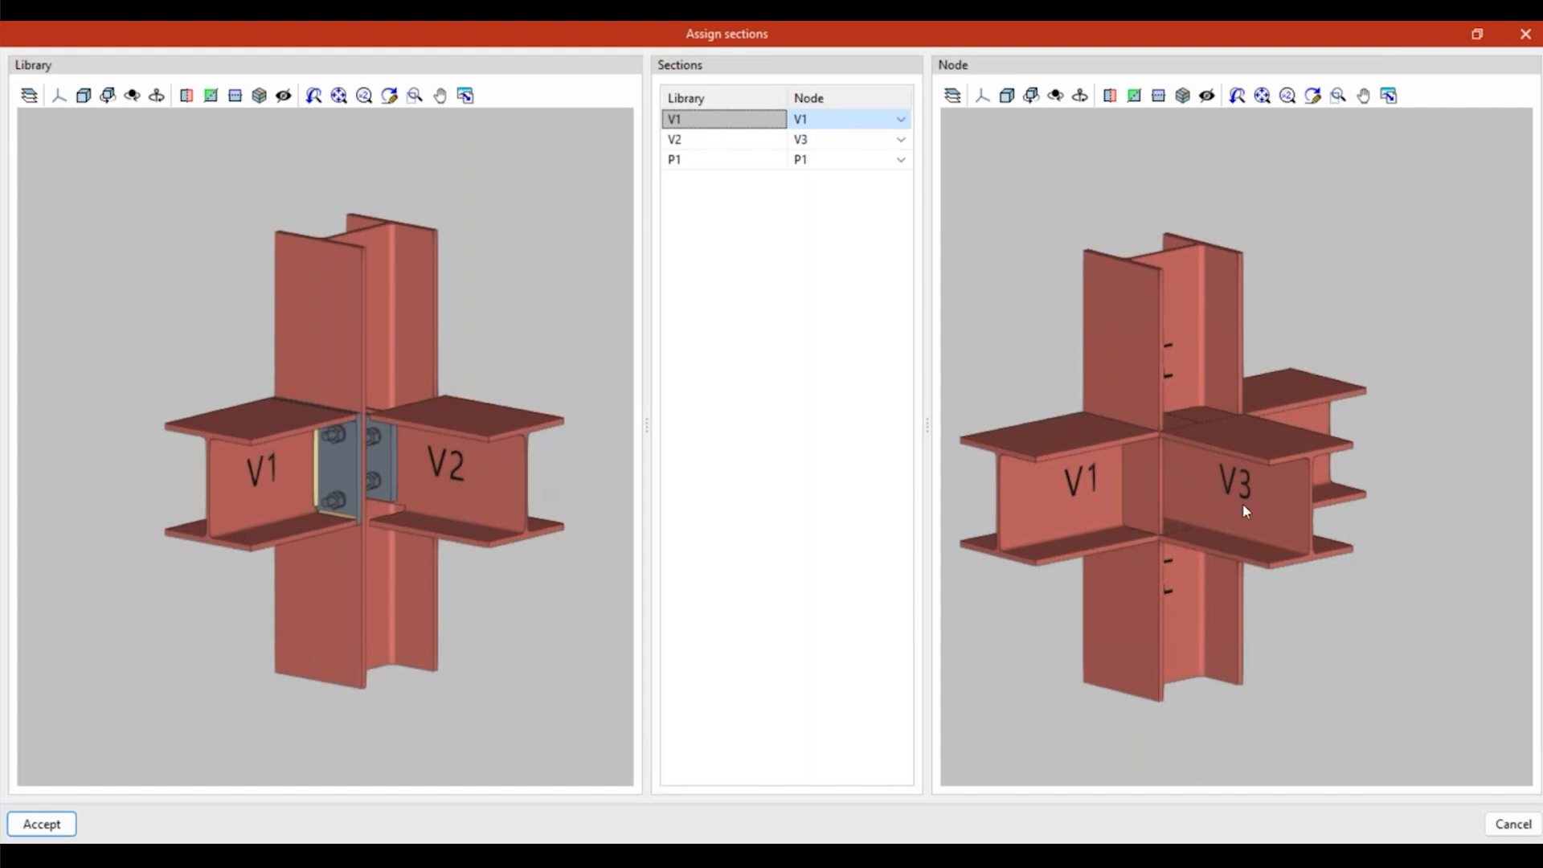
# Review the node options for library section V2, keep V3 assigned, and compare the column P1 in both models.
pyautogui.click(772, 143)
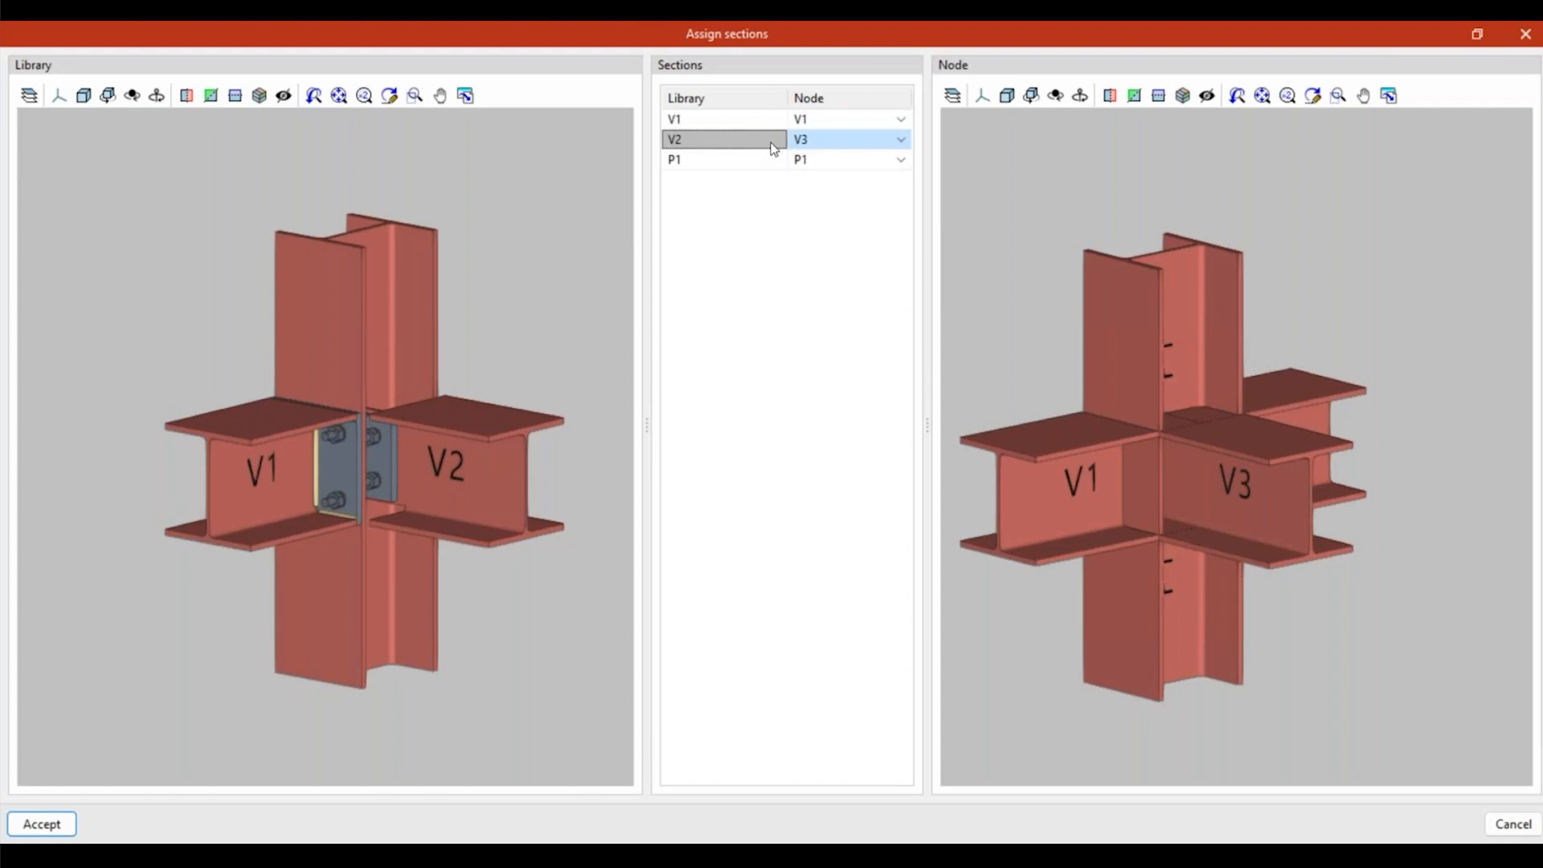
pyautogui.click(863, 145)
pyautogui.click(897, 142)
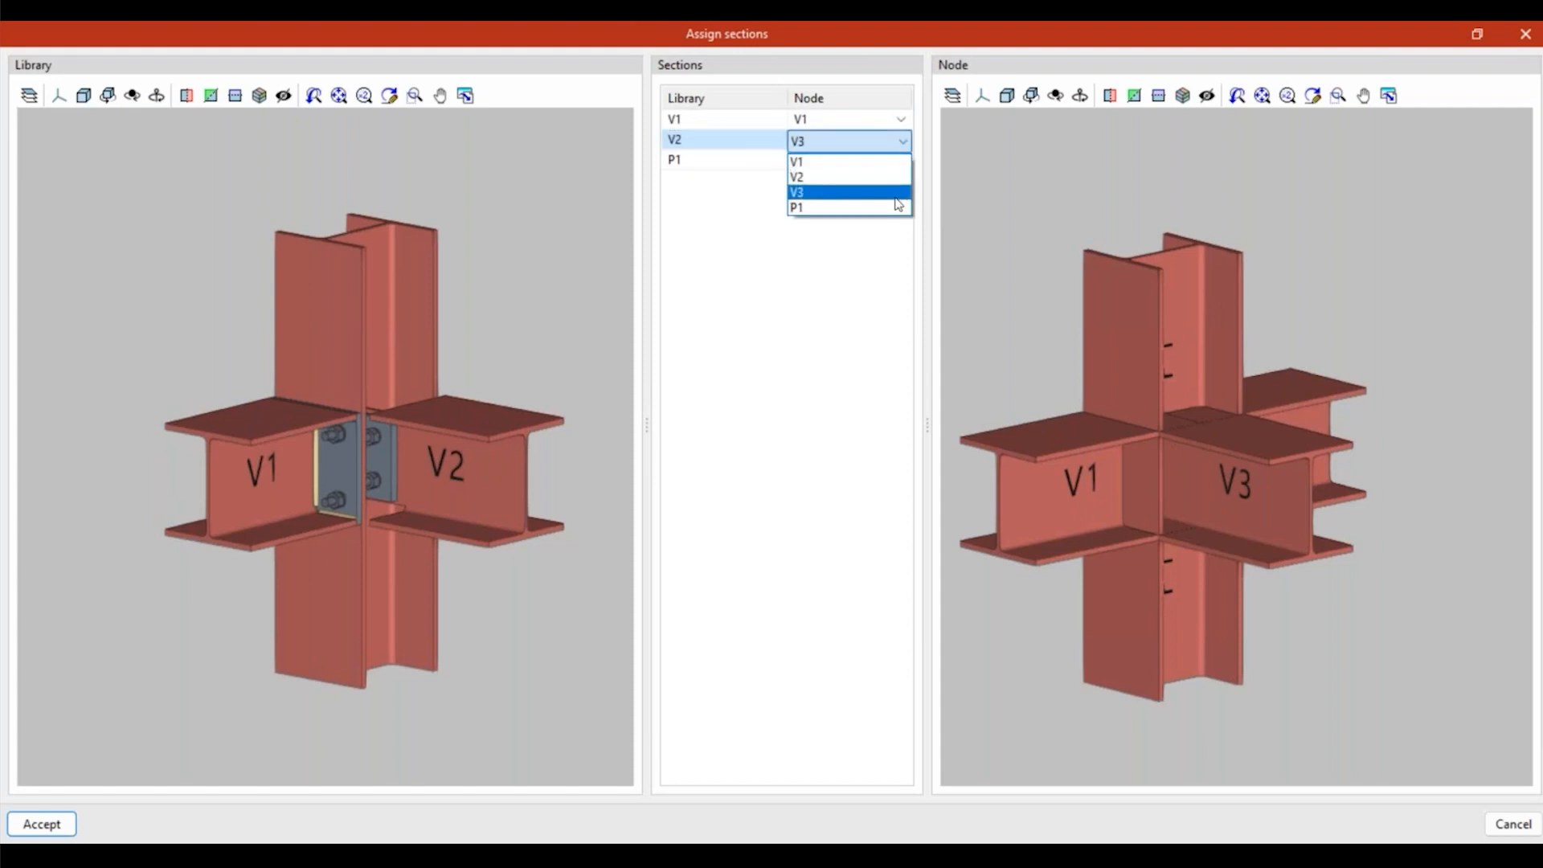
pyautogui.click(984, 210)
pyautogui.moveTo(467, 568); pyautogui.dragTo(449, 563, button='middle')
pyautogui.moveTo(1158, 603); pyautogui.dragTo(1116, 592, button='middle')
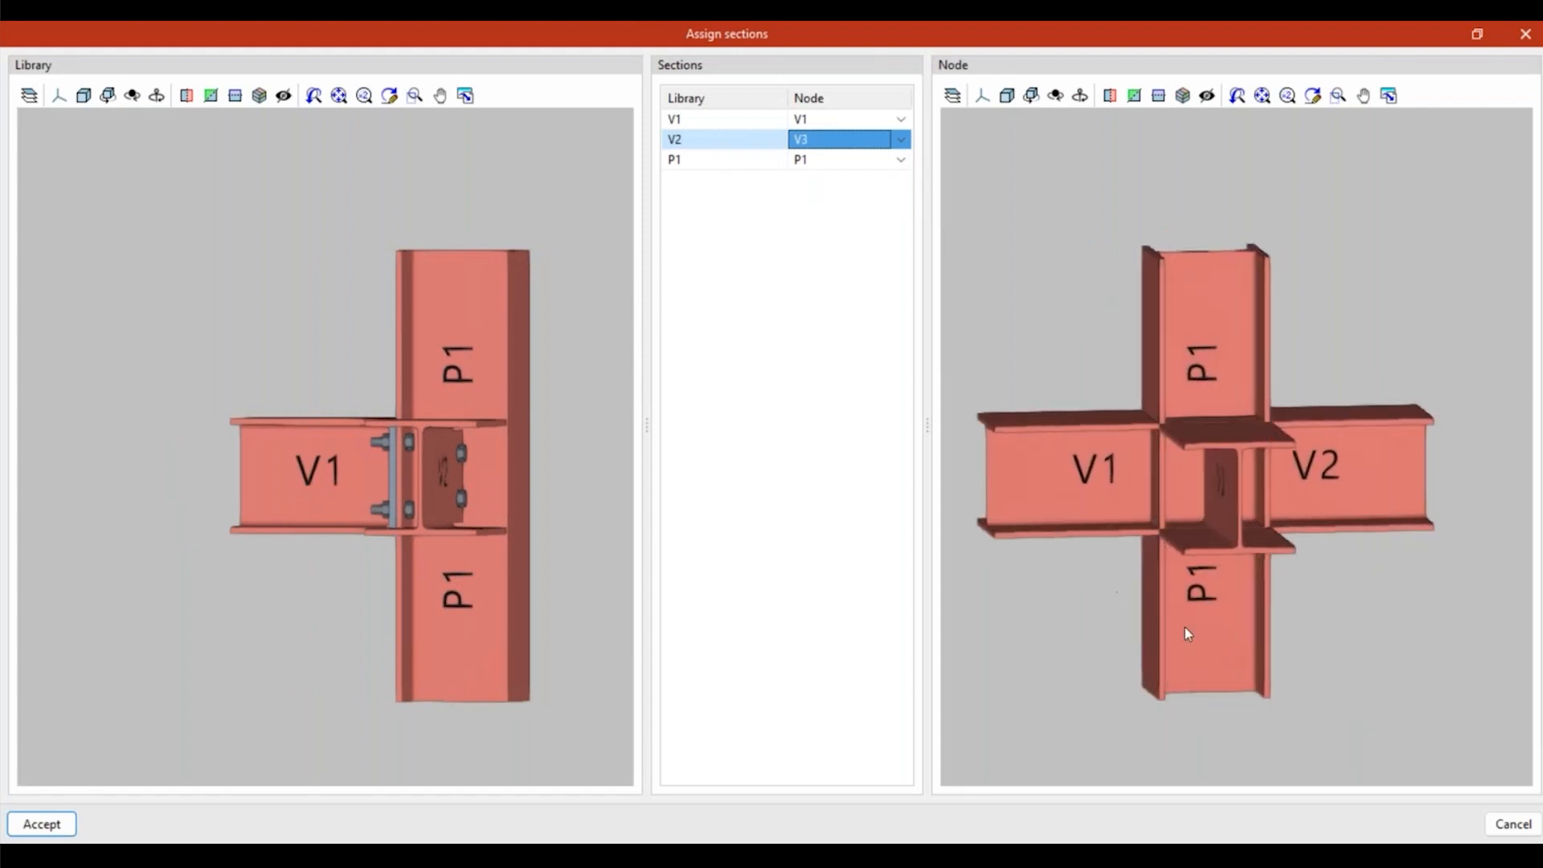
# Check the P1 column assignment against both models and accept the section assignments to import the connection.
pyautogui.click(778, 166)
pyautogui.moveTo(476, 615); pyautogui.dragTo(519, 635, button='middle')
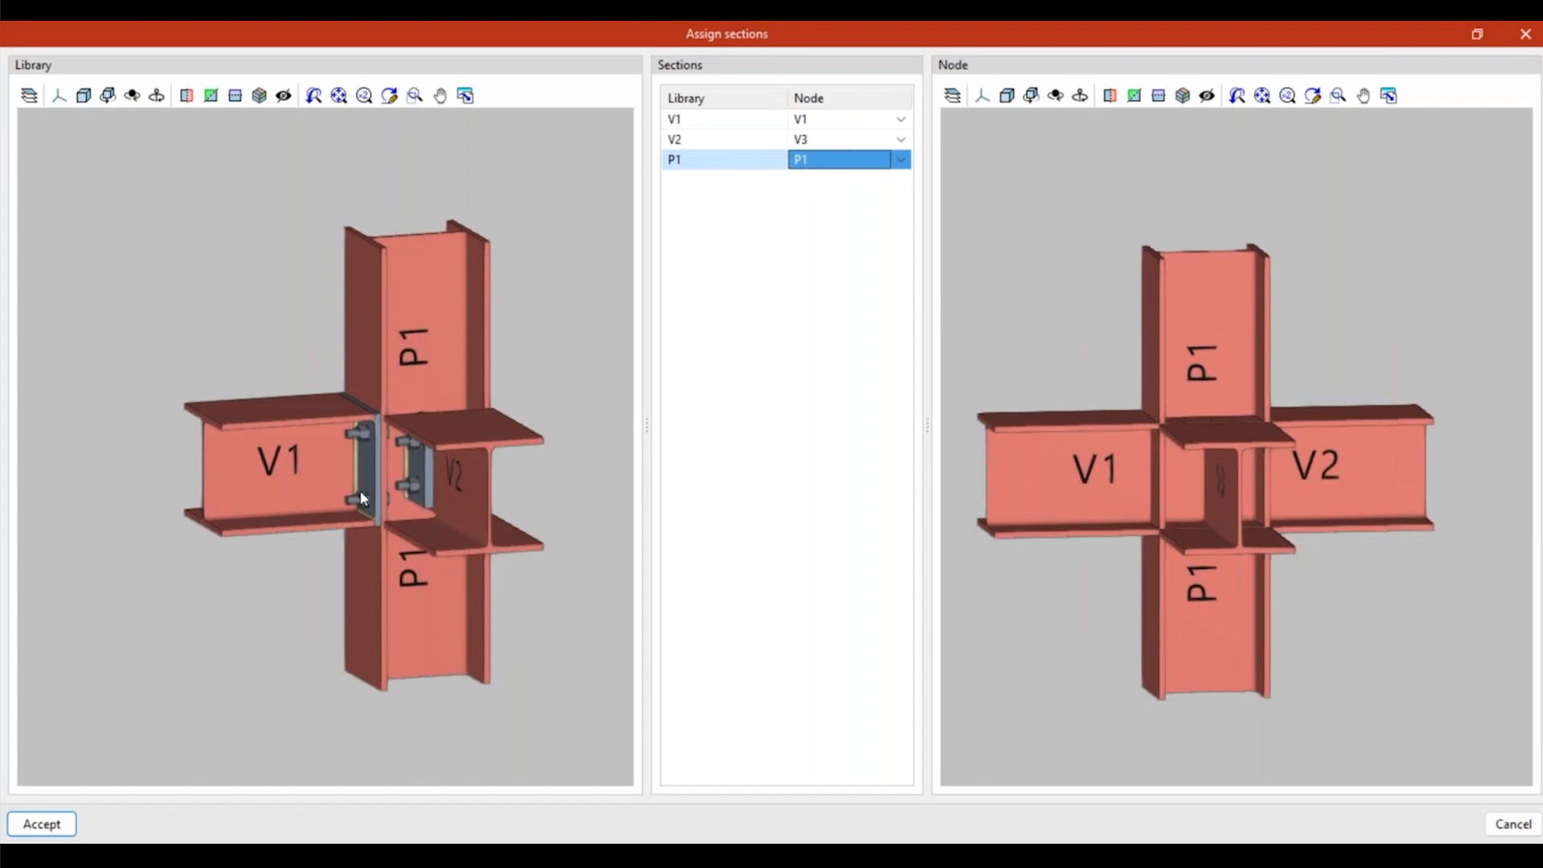
pyautogui.moveTo(347, 458); pyautogui.dragTo(337, 473, button='middle')
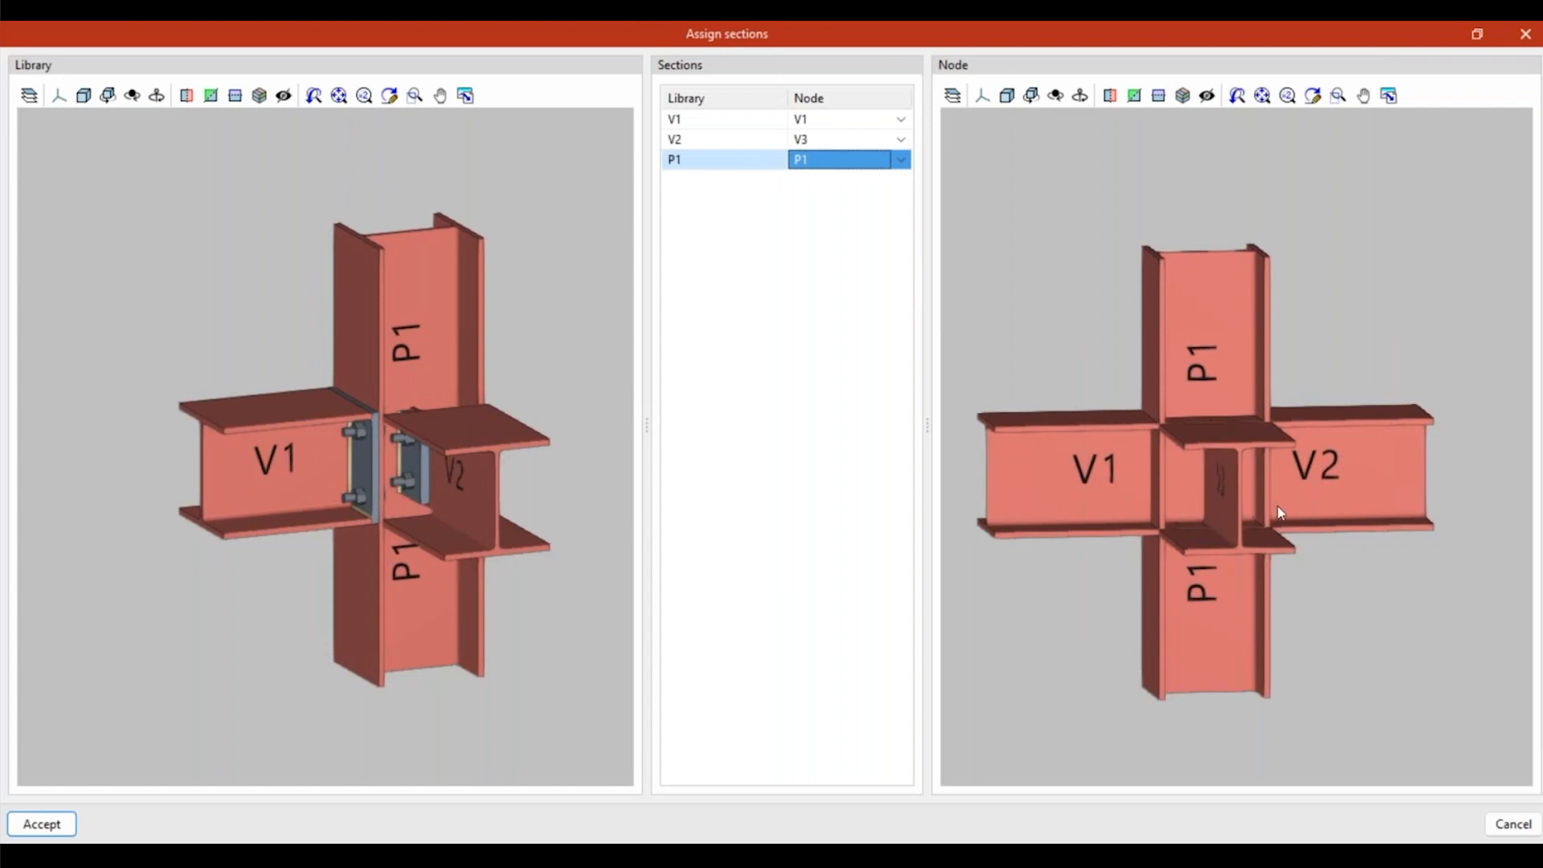
pyautogui.moveTo(1305, 521); pyautogui.dragTo(1335, 476, button='middle')
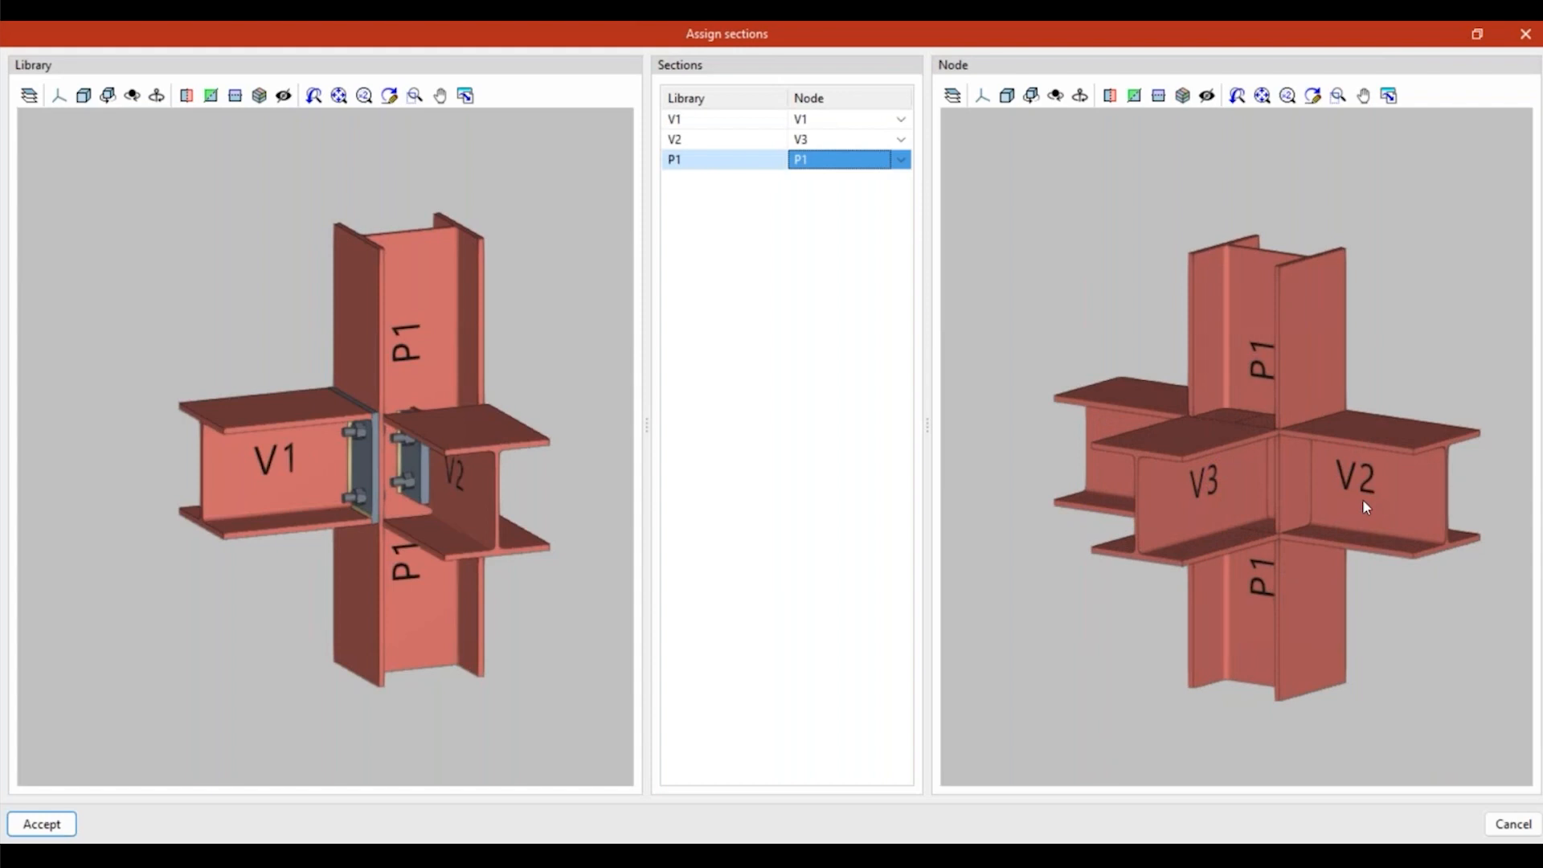
pyautogui.click(42, 824)
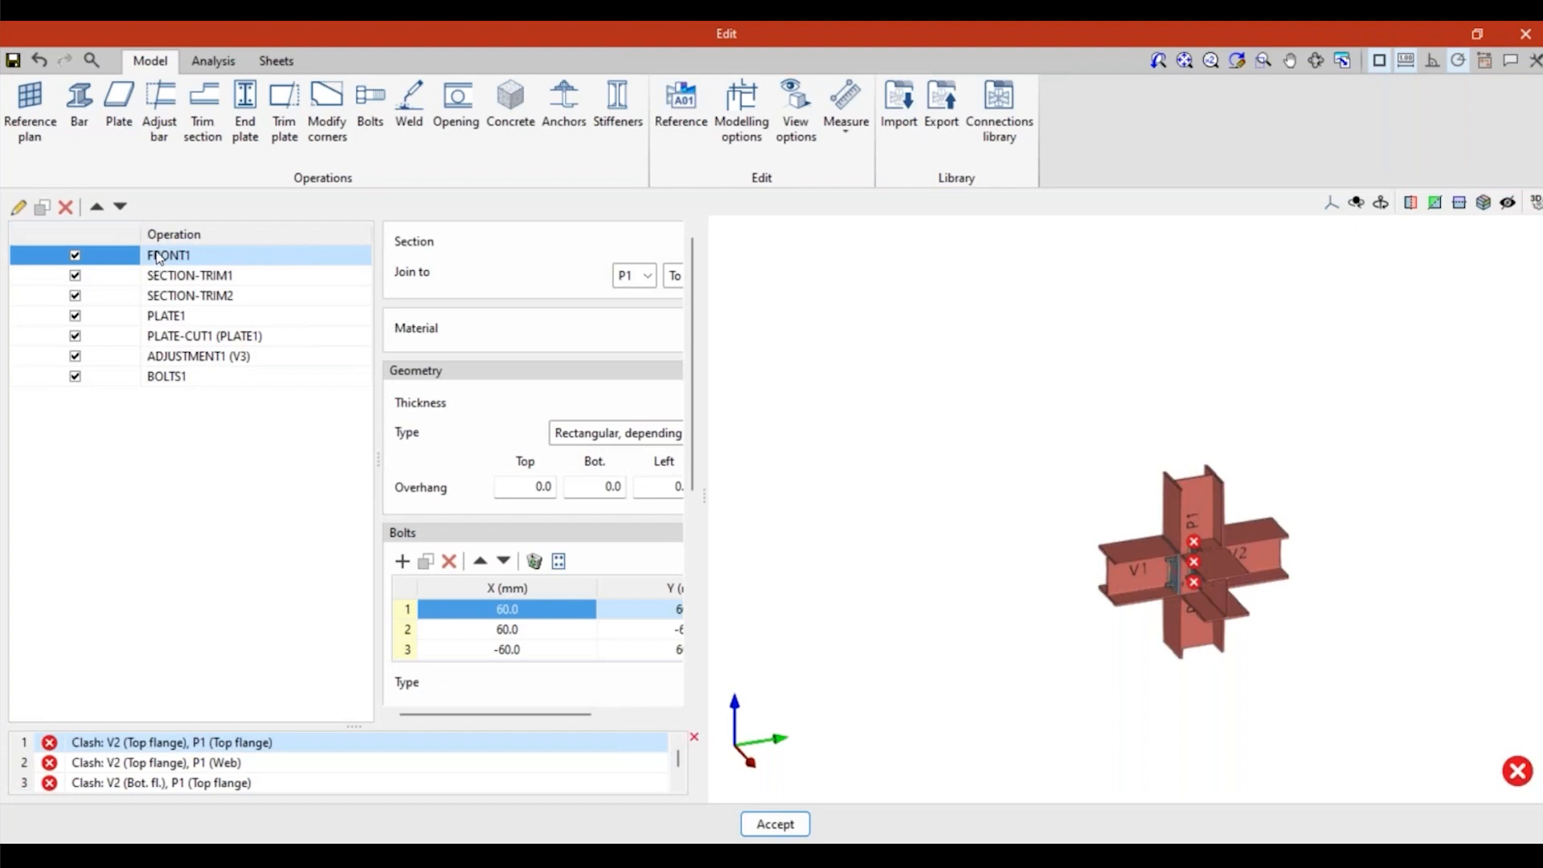
# Examine the imported bolted connections of V1 and V3 to column P1 and the remaining clashes at V2.
pyautogui.scroll(5, 1214, 600)
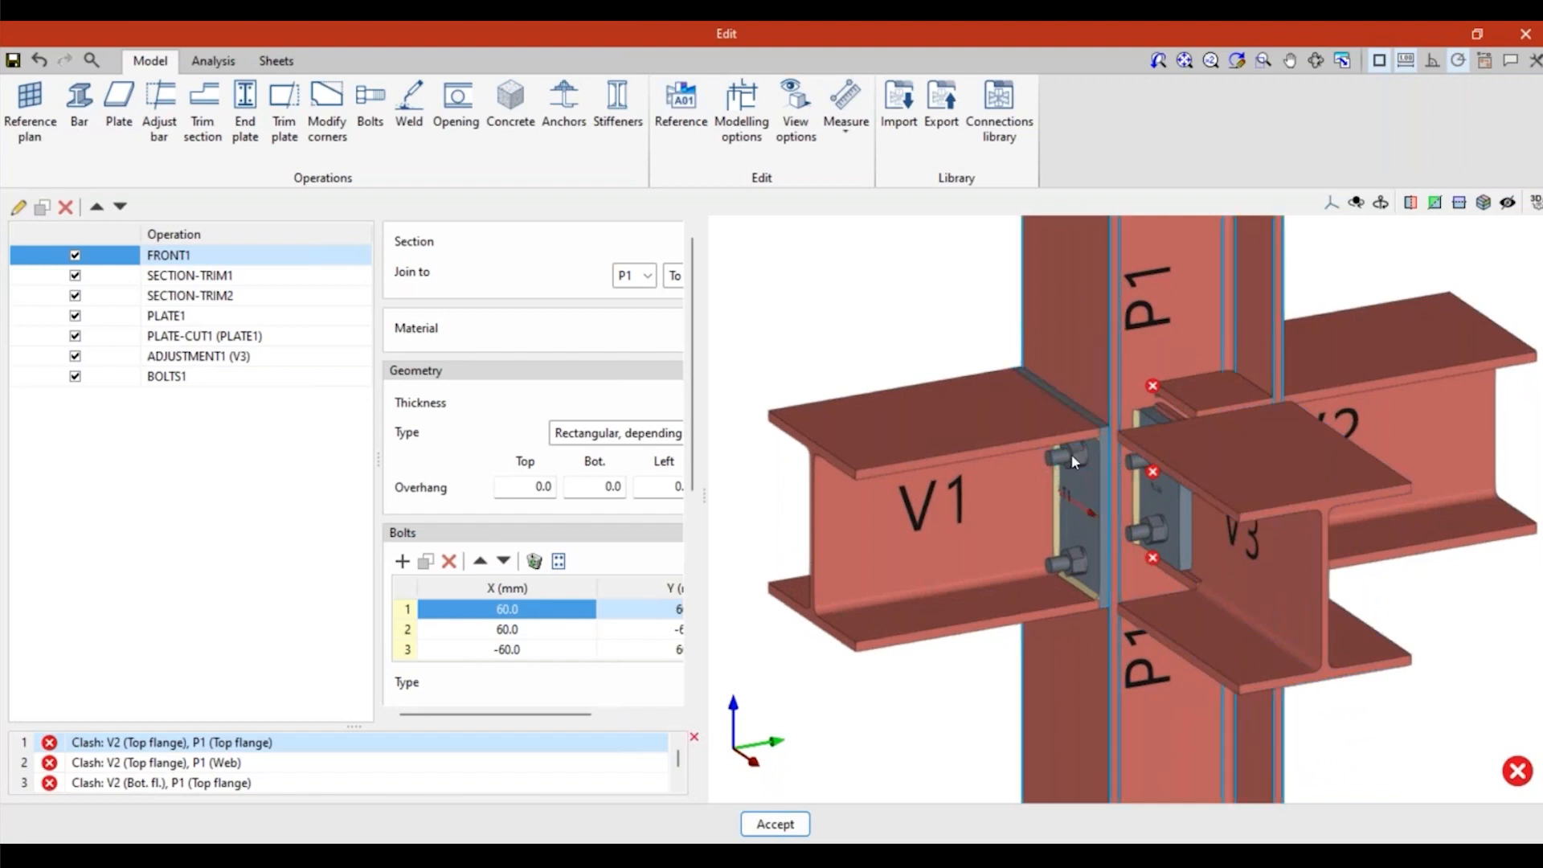
pyautogui.moveTo(1208, 619); pyautogui.dragTo(1206, 490, button='middle')
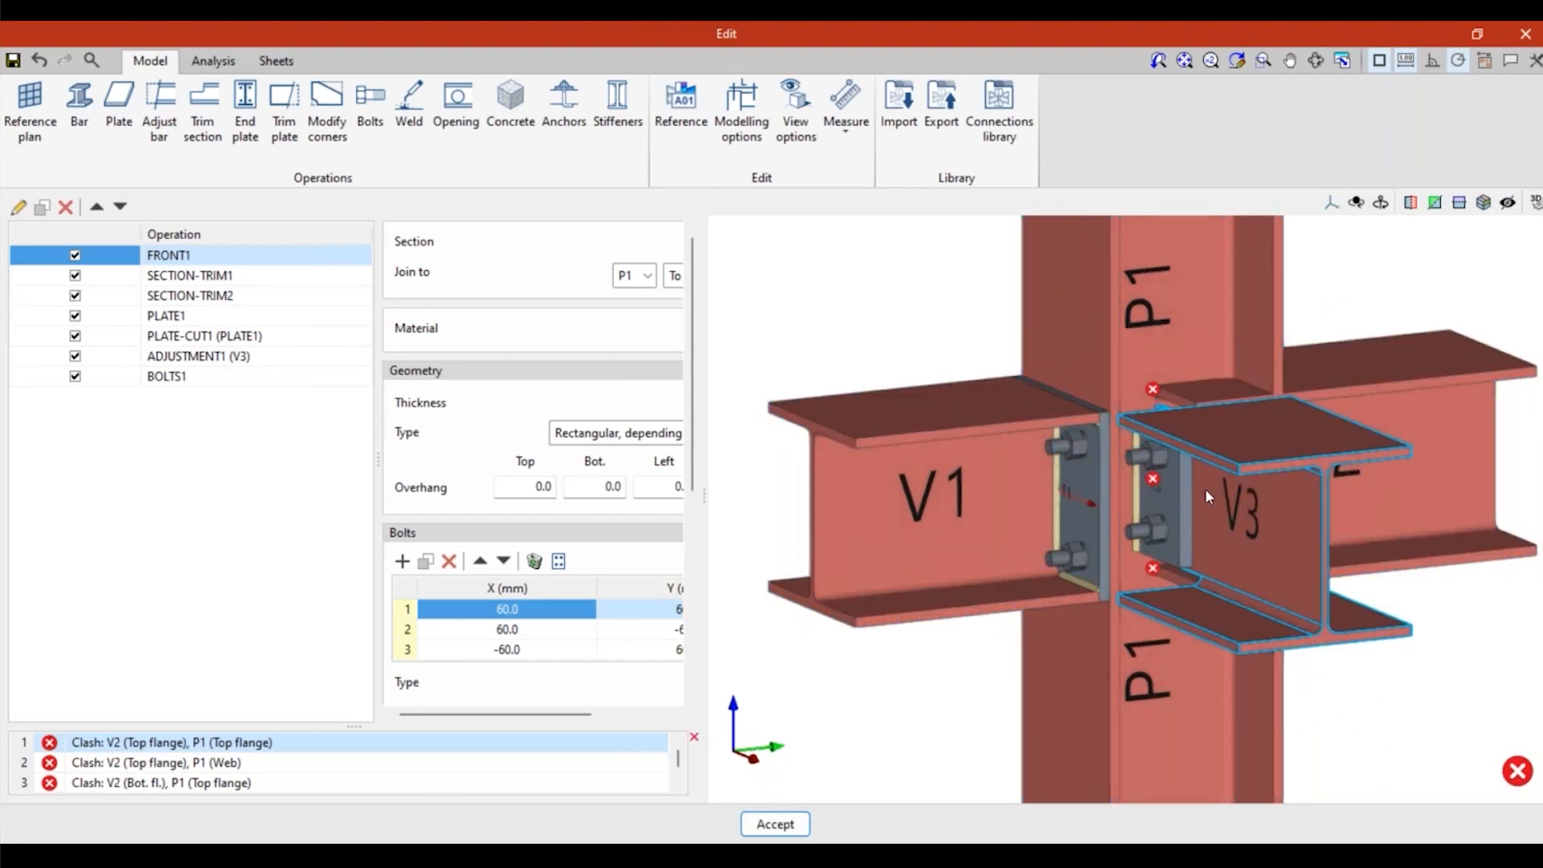
pyautogui.scroll(-3, 1202, 311)
pyautogui.moveTo(1172, 577); pyautogui.dragTo(1244, 597, button='right')
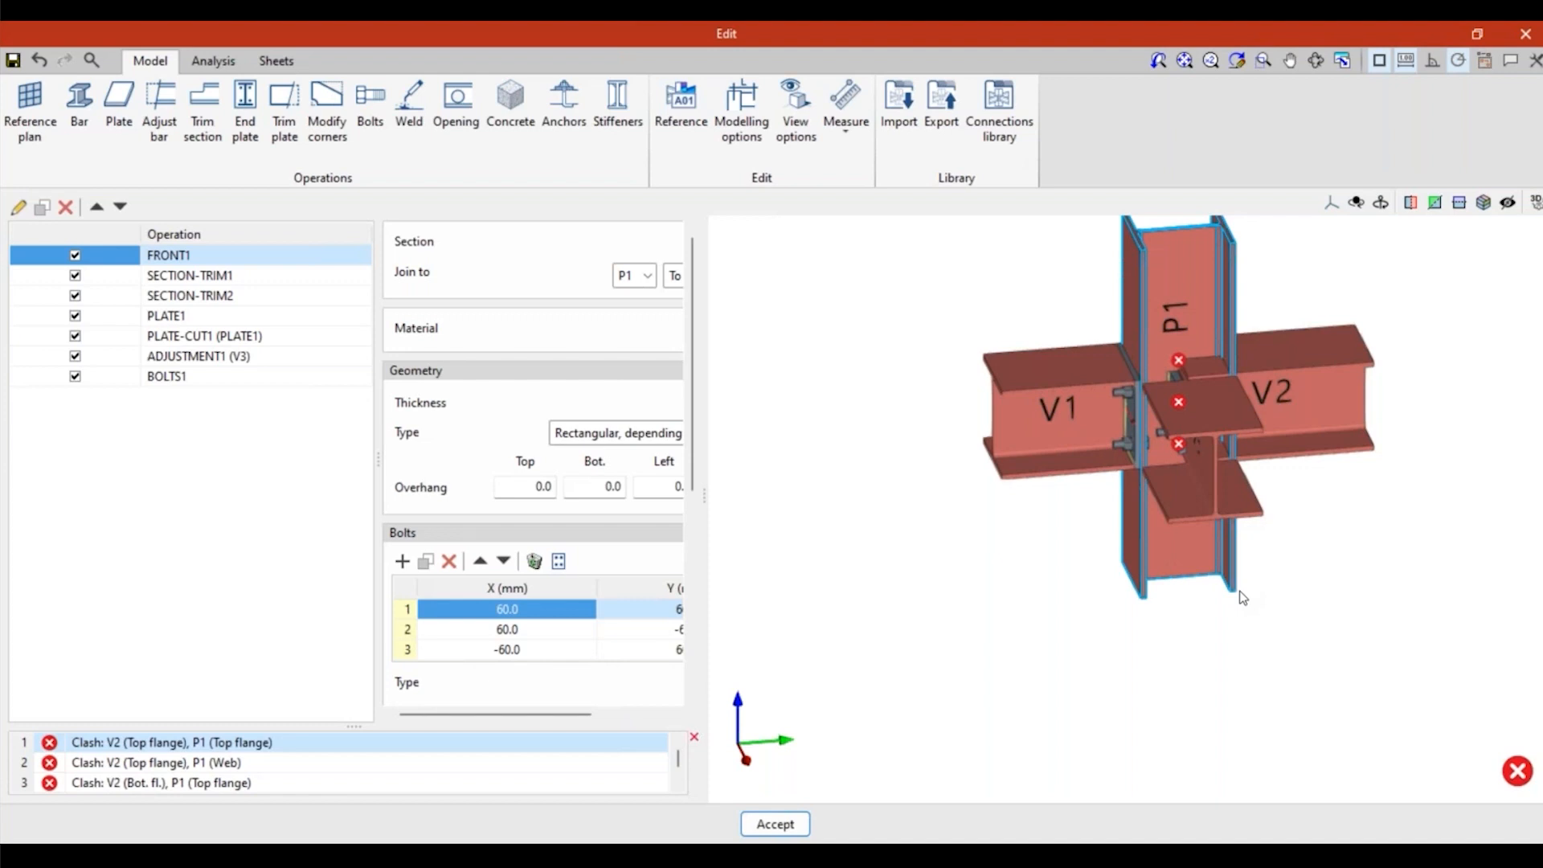
pyautogui.moveTo(1265, 620); pyautogui.dragTo(1034, 587, button='right')
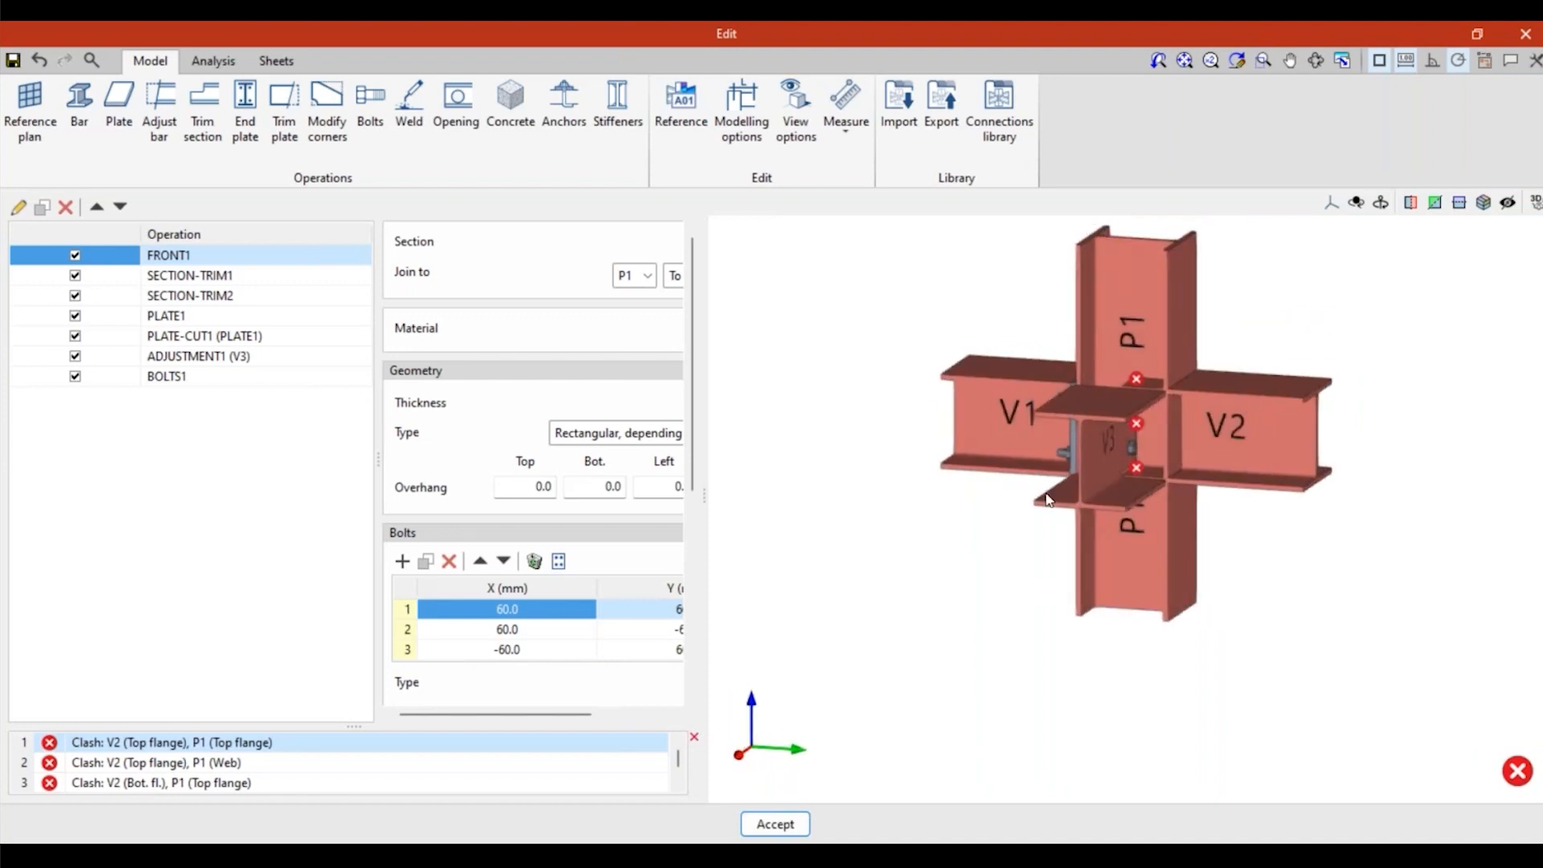
pyautogui.scroll(2, 1198, 470)
pyautogui.scroll(-1, 1235, 562)
pyautogui.moveTo(1239, 590); pyautogui.dragTo(1226, 567, button='right')
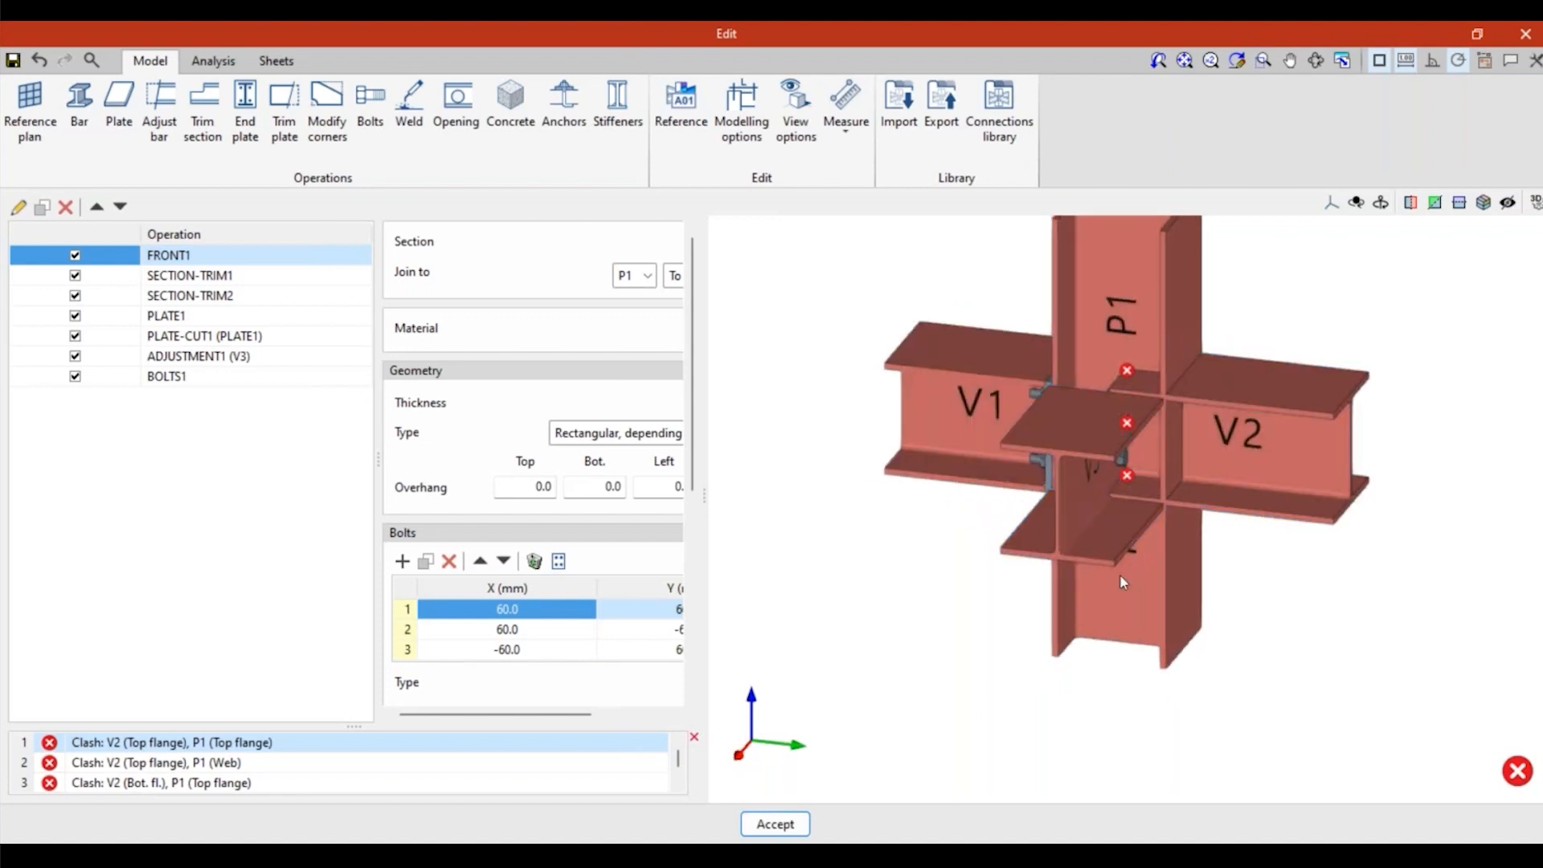
pyautogui.moveTo(1087, 476); pyautogui.dragTo(1123, 449, button='right')
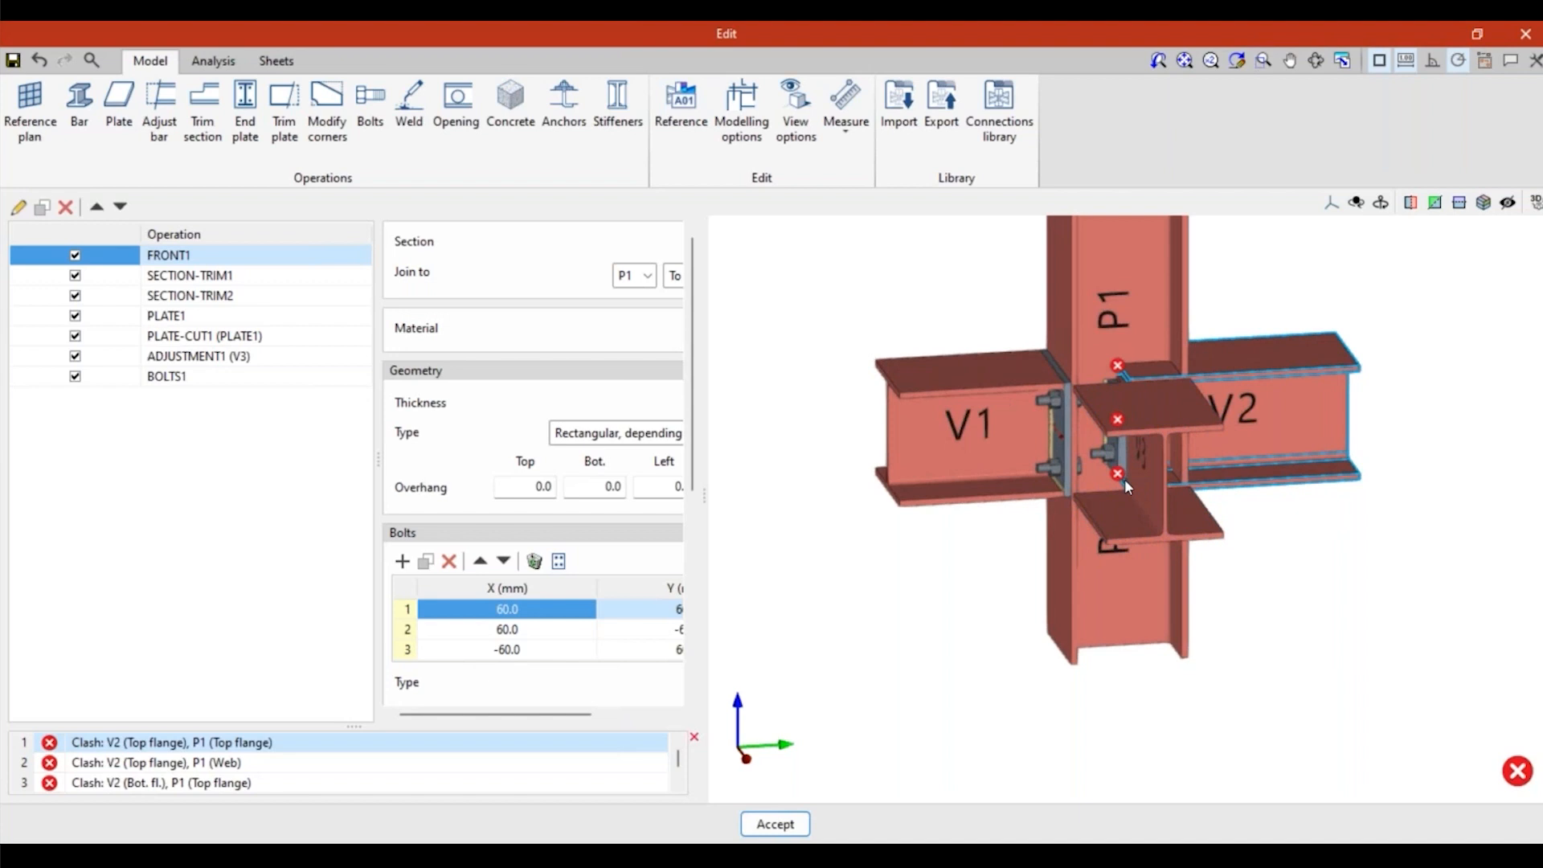
# Import the library connection My connection into the joint, keeping the previously defined operations.
pyautogui.scroll(1, 1125, 479)
pyautogui.moveTo(1247, 510); pyautogui.dragTo(1165, 426, button='right')
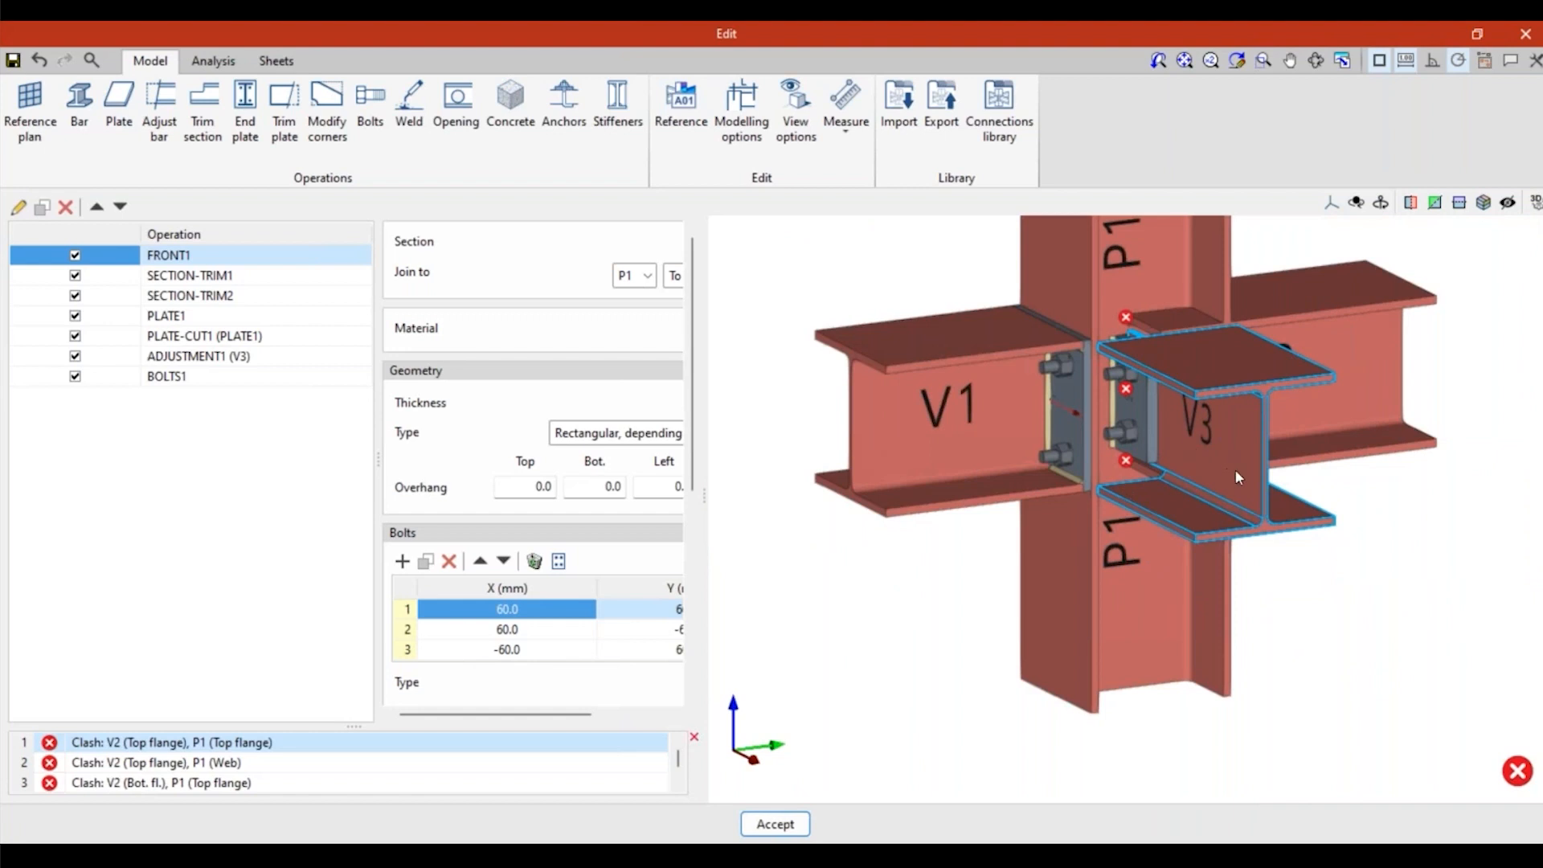
pyautogui.moveTo(1236, 476); pyautogui.dragTo(1219, 490, button='right')
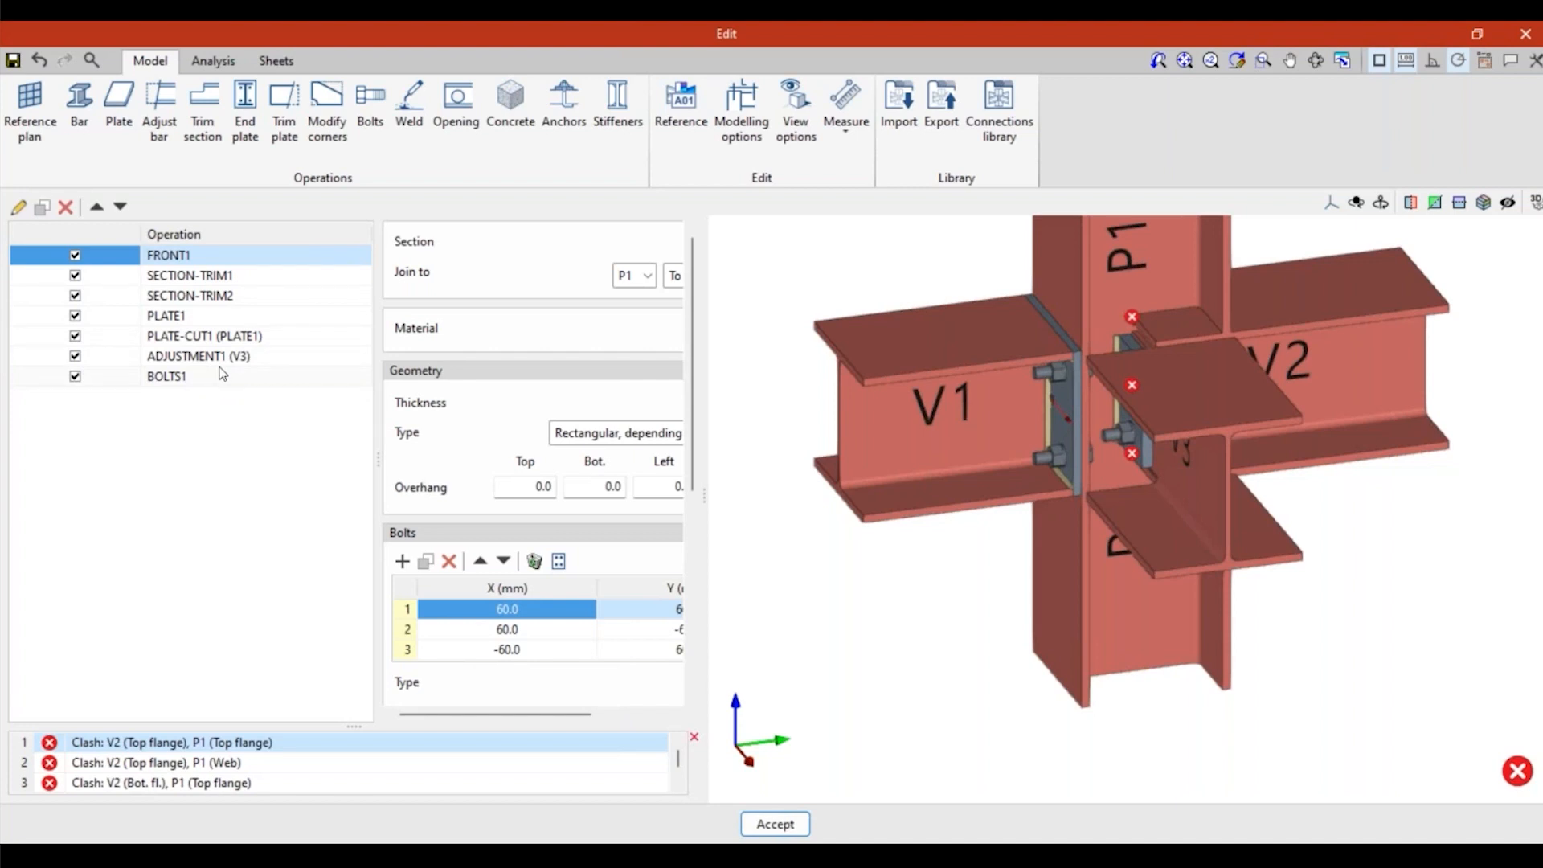
pyautogui.click(899, 109)
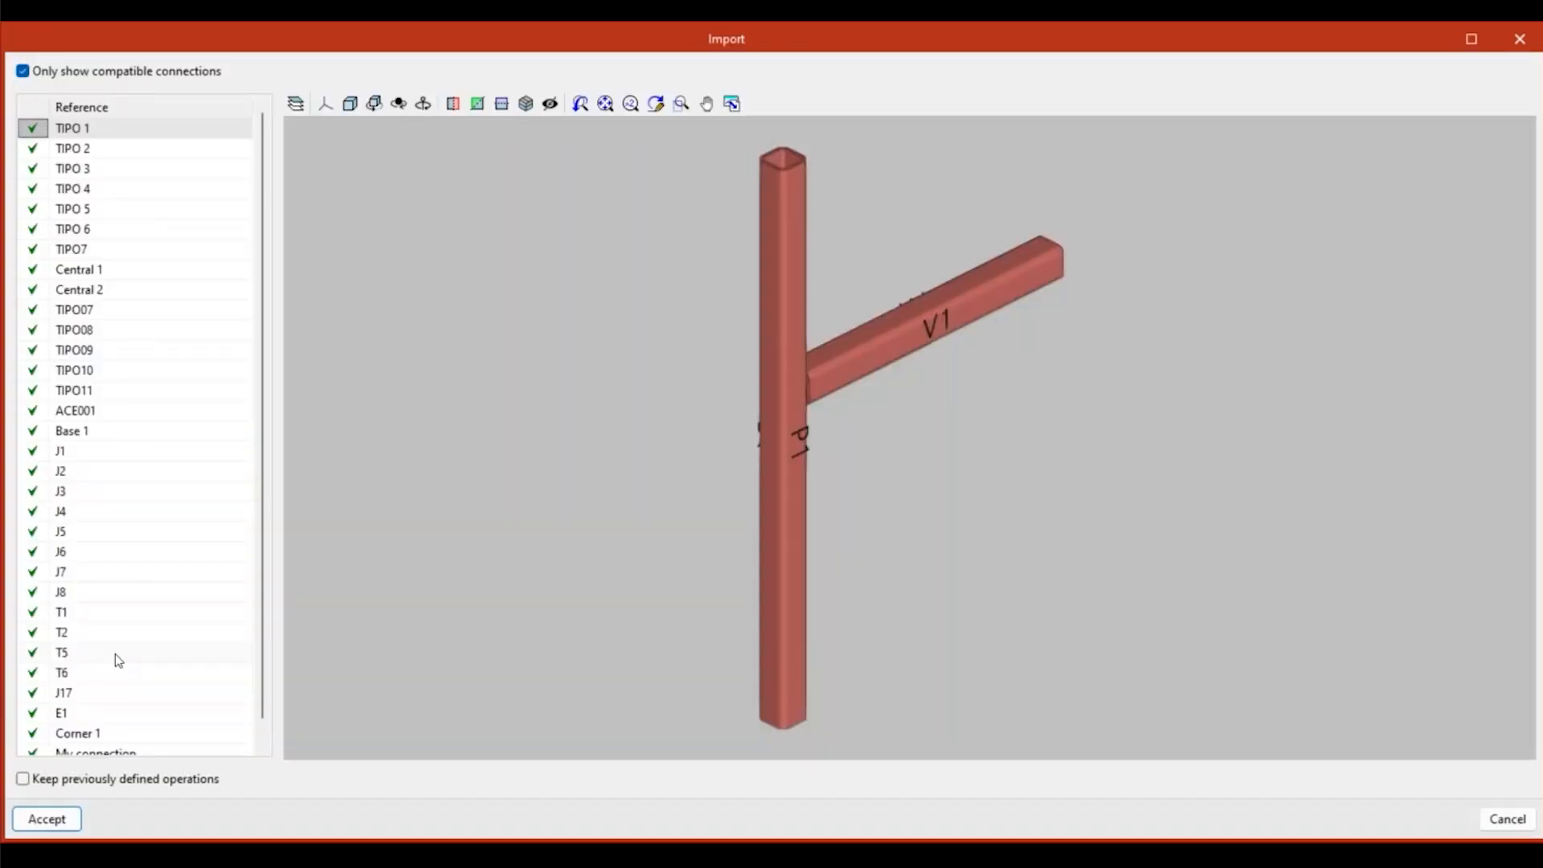
pyautogui.scroll(-1, 141, 733)
pyautogui.click(122, 734)
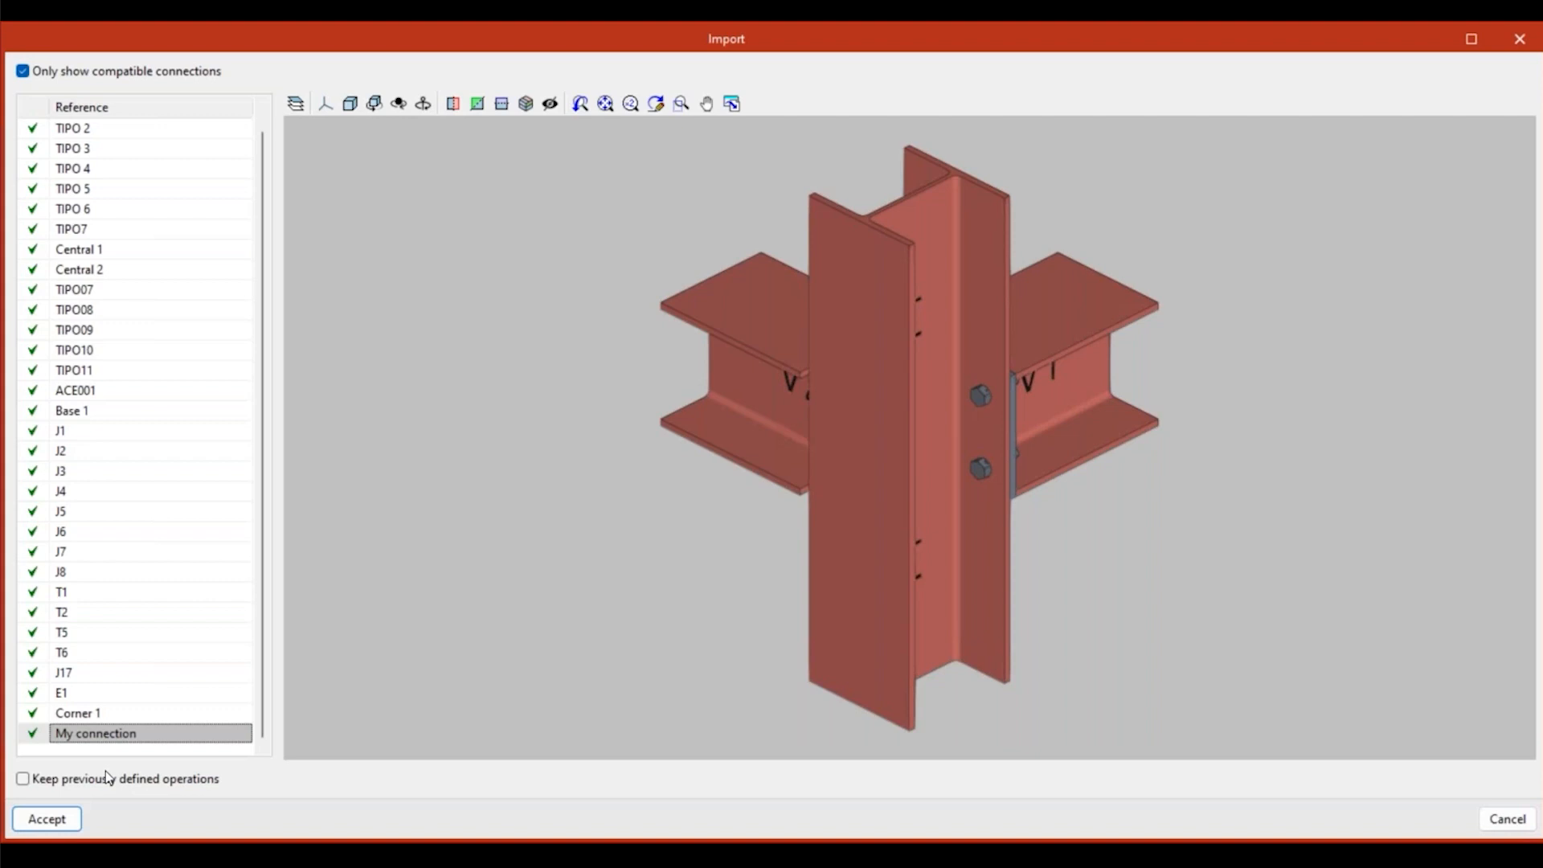
pyautogui.click(20, 781)
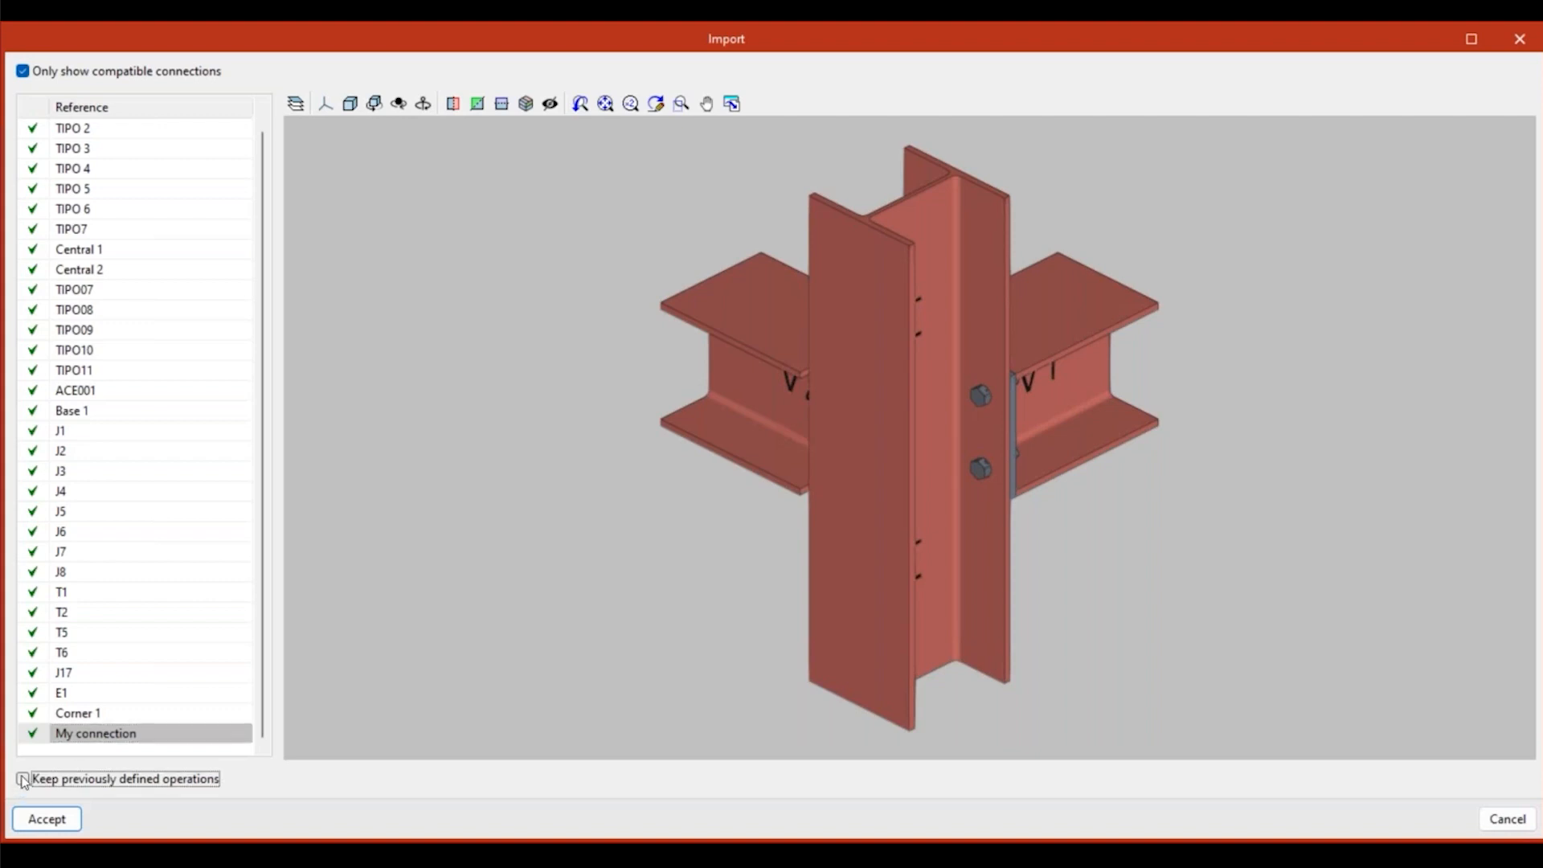
pyautogui.click(46, 819)
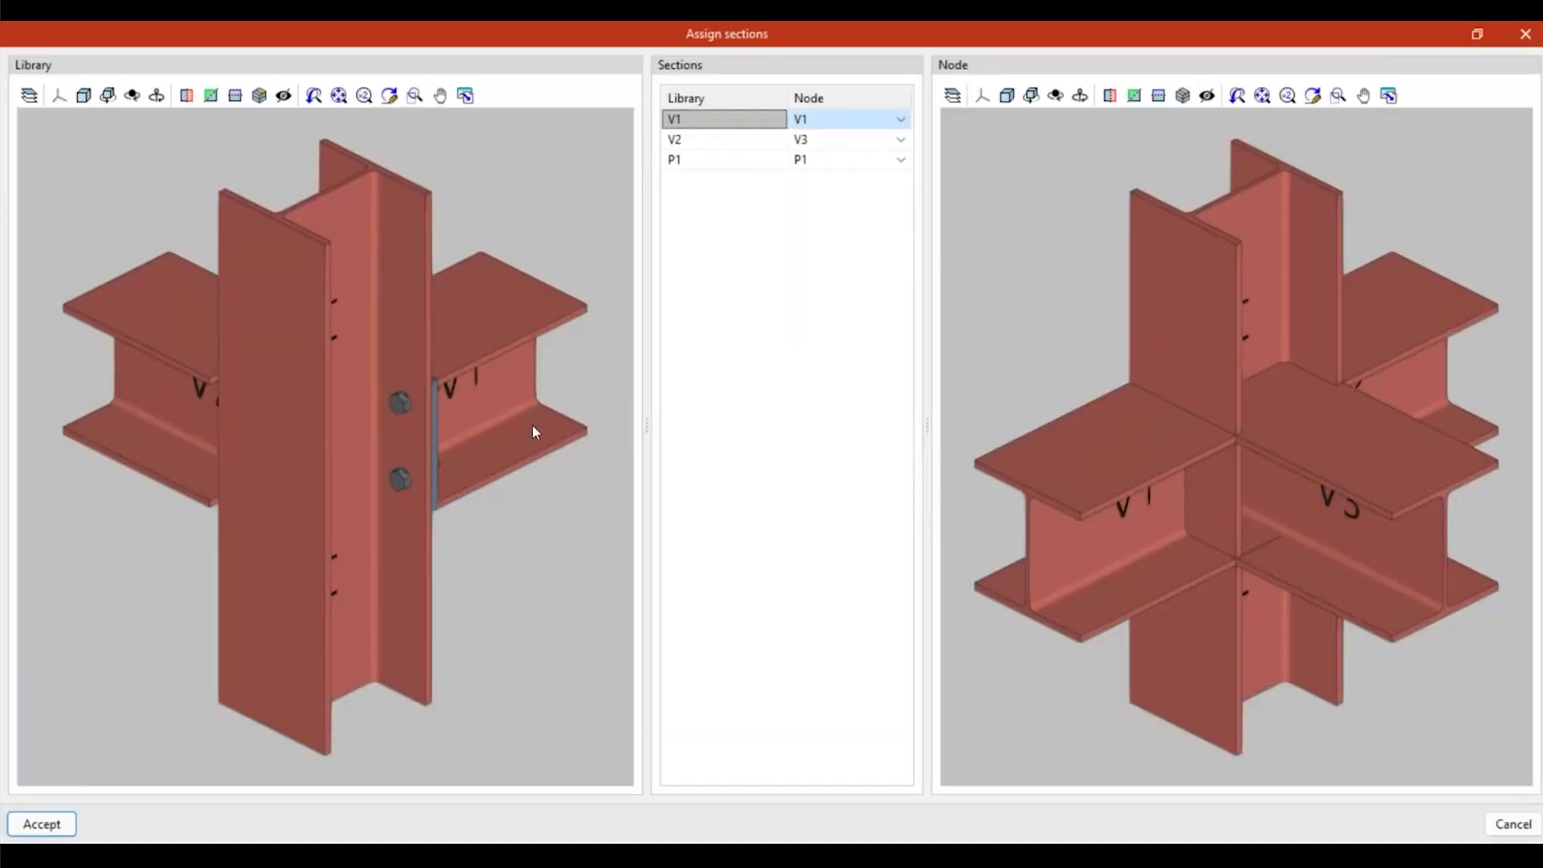
# Compare the library and node models and assign library section V1 to node member V2.
pyautogui.moveTo(532, 424)
pyautogui.mouseDown(button='middle')
pyautogui.moveTo(326, 414)
pyautogui.moveTo(337, 447)
pyautogui.moveTo(373, 416)
pyautogui.moveTo(342, 429)
pyautogui.mouseUp(button='middle')
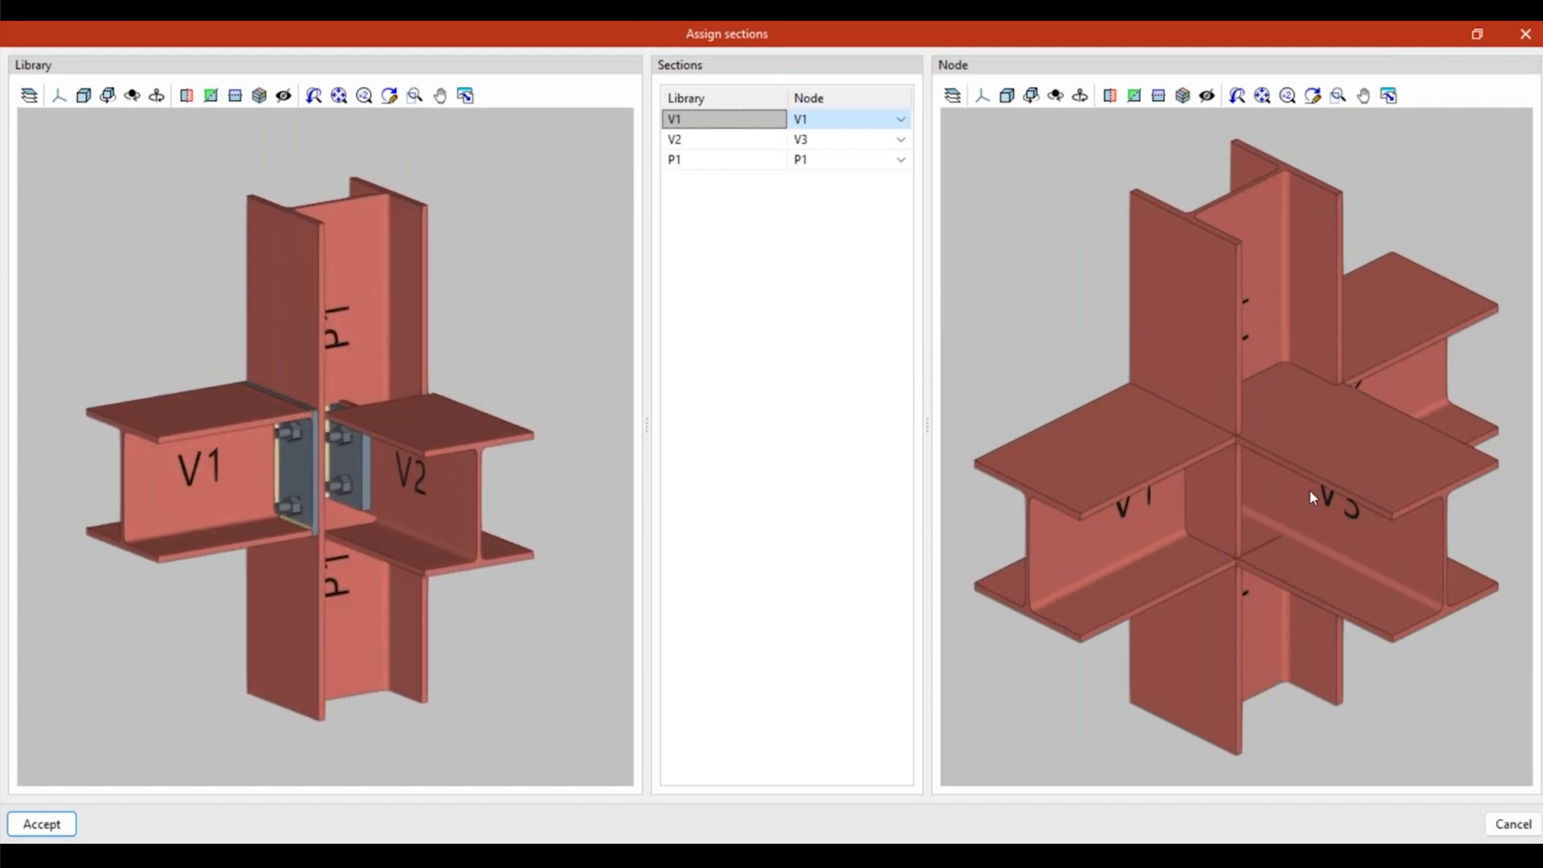
pyautogui.moveTo(1282, 492); pyautogui.dragTo(1222, 484, button='middle')
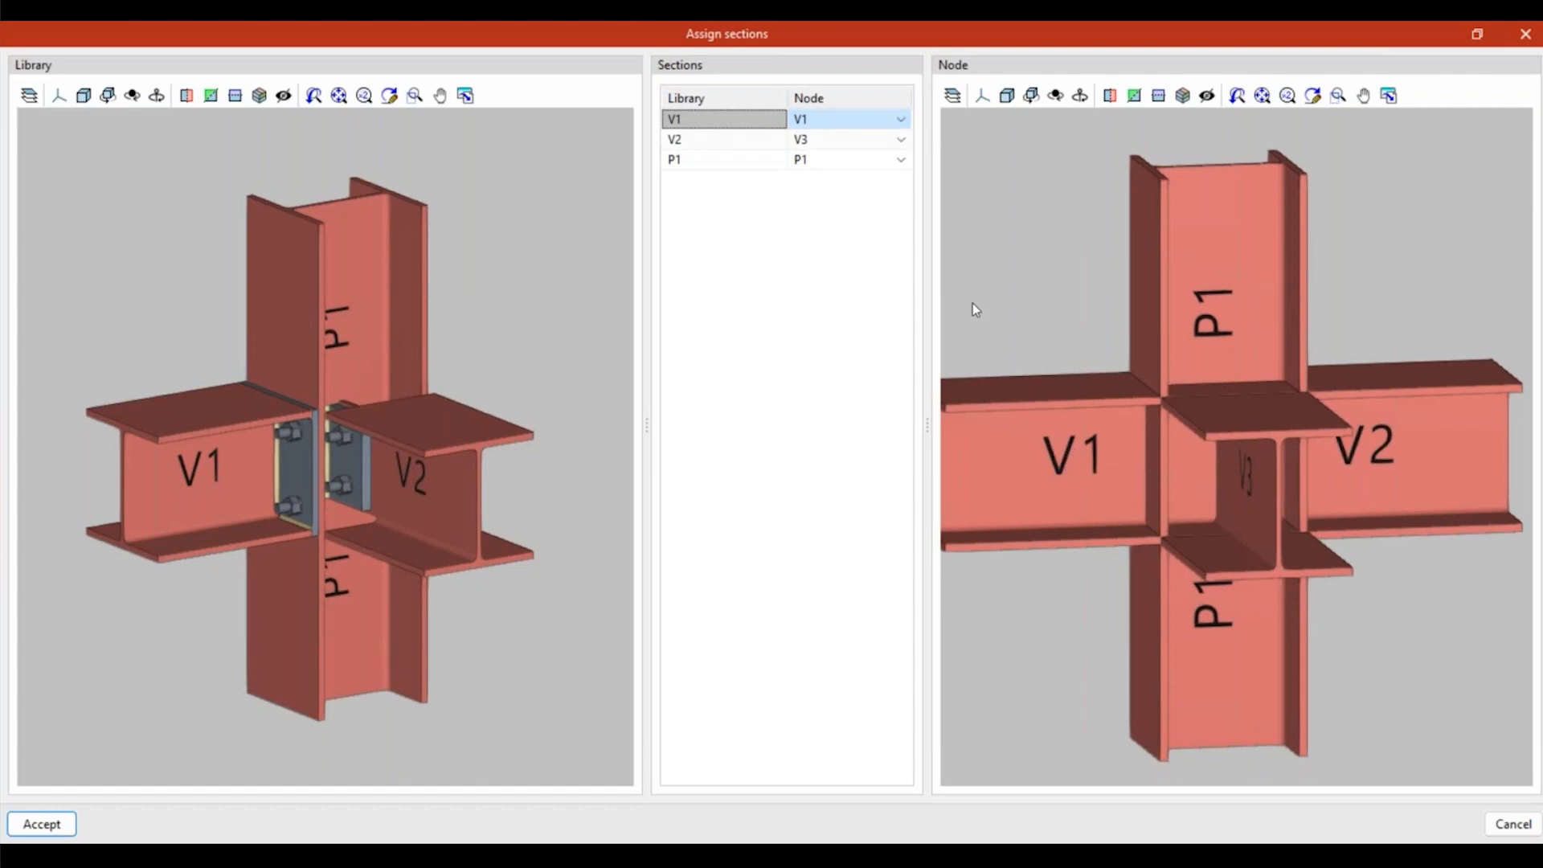
pyautogui.click(902, 120)
pyautogui.click(897, 158)
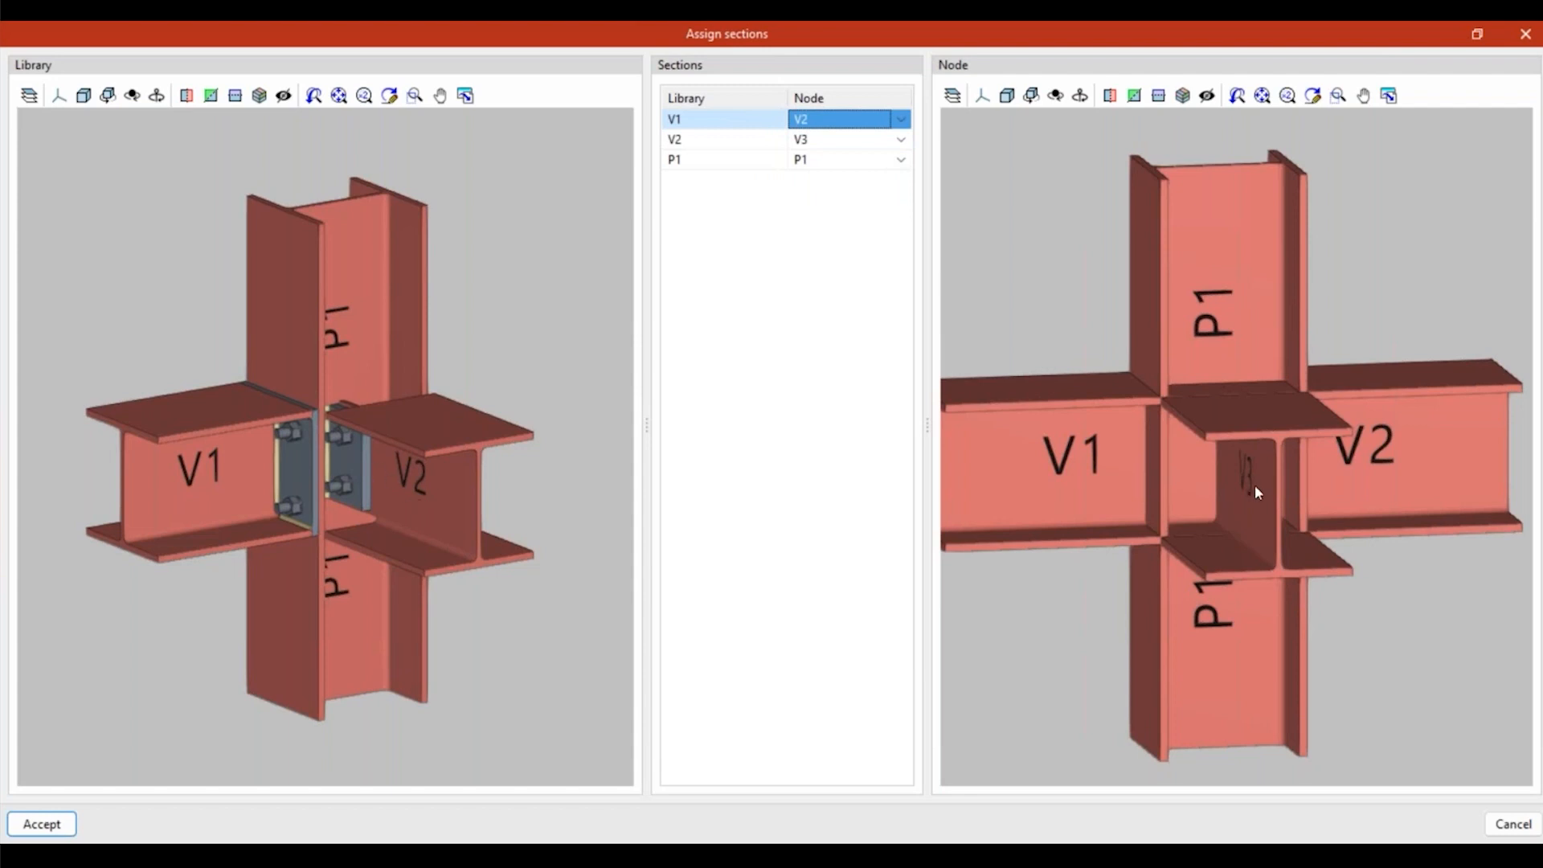
# Check library section V2 against node member V3 in both models and accept the section assignments.
pyautogui.moveTo(1291, 500); pyautogui.dragTo(1108, 349, button='middle')
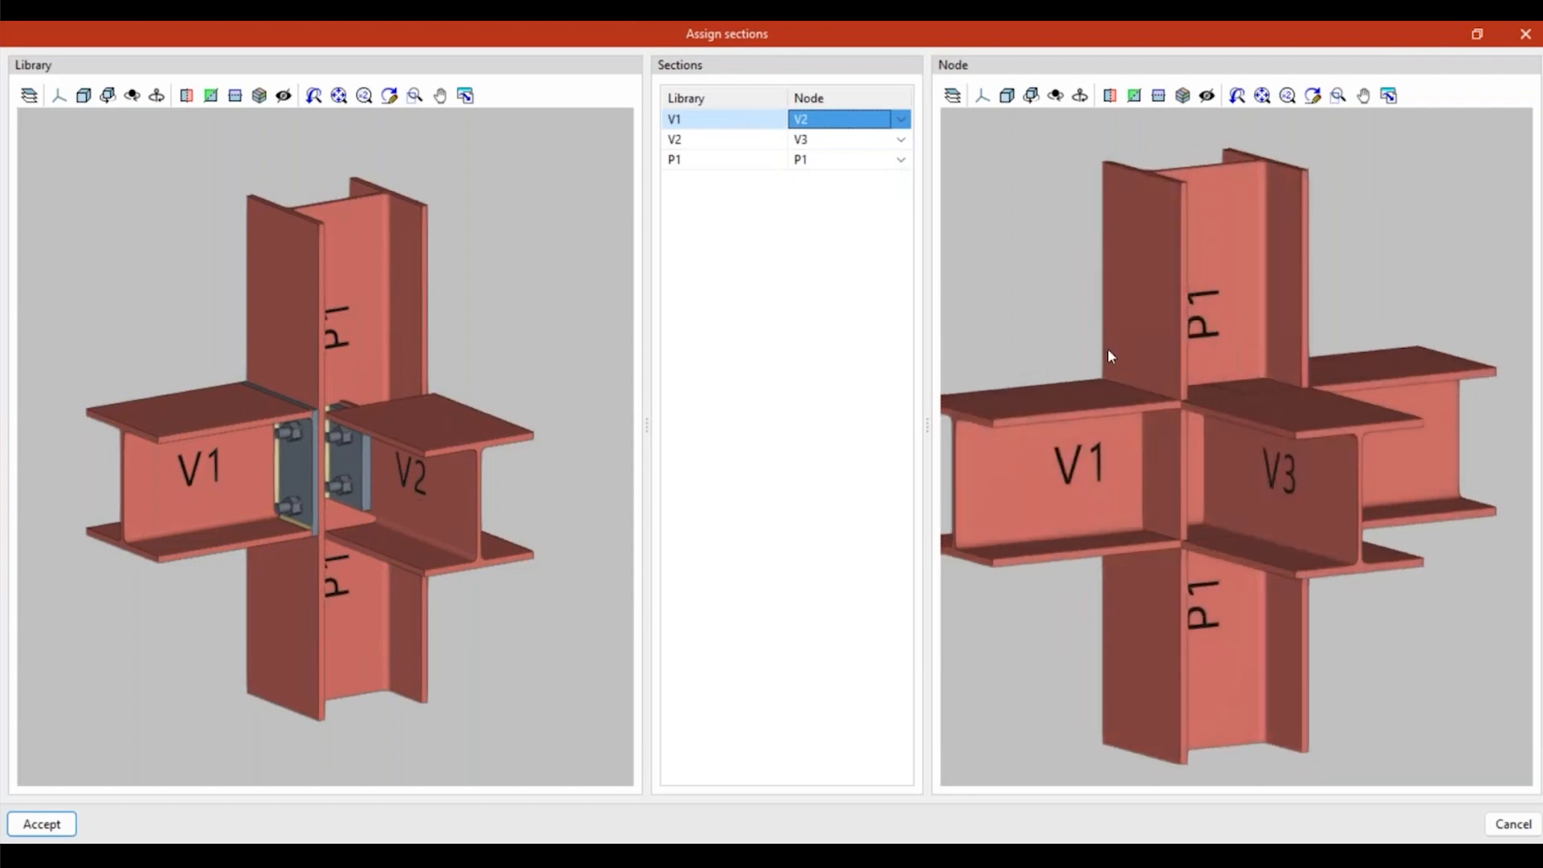
pyautogui.click(711, 141)
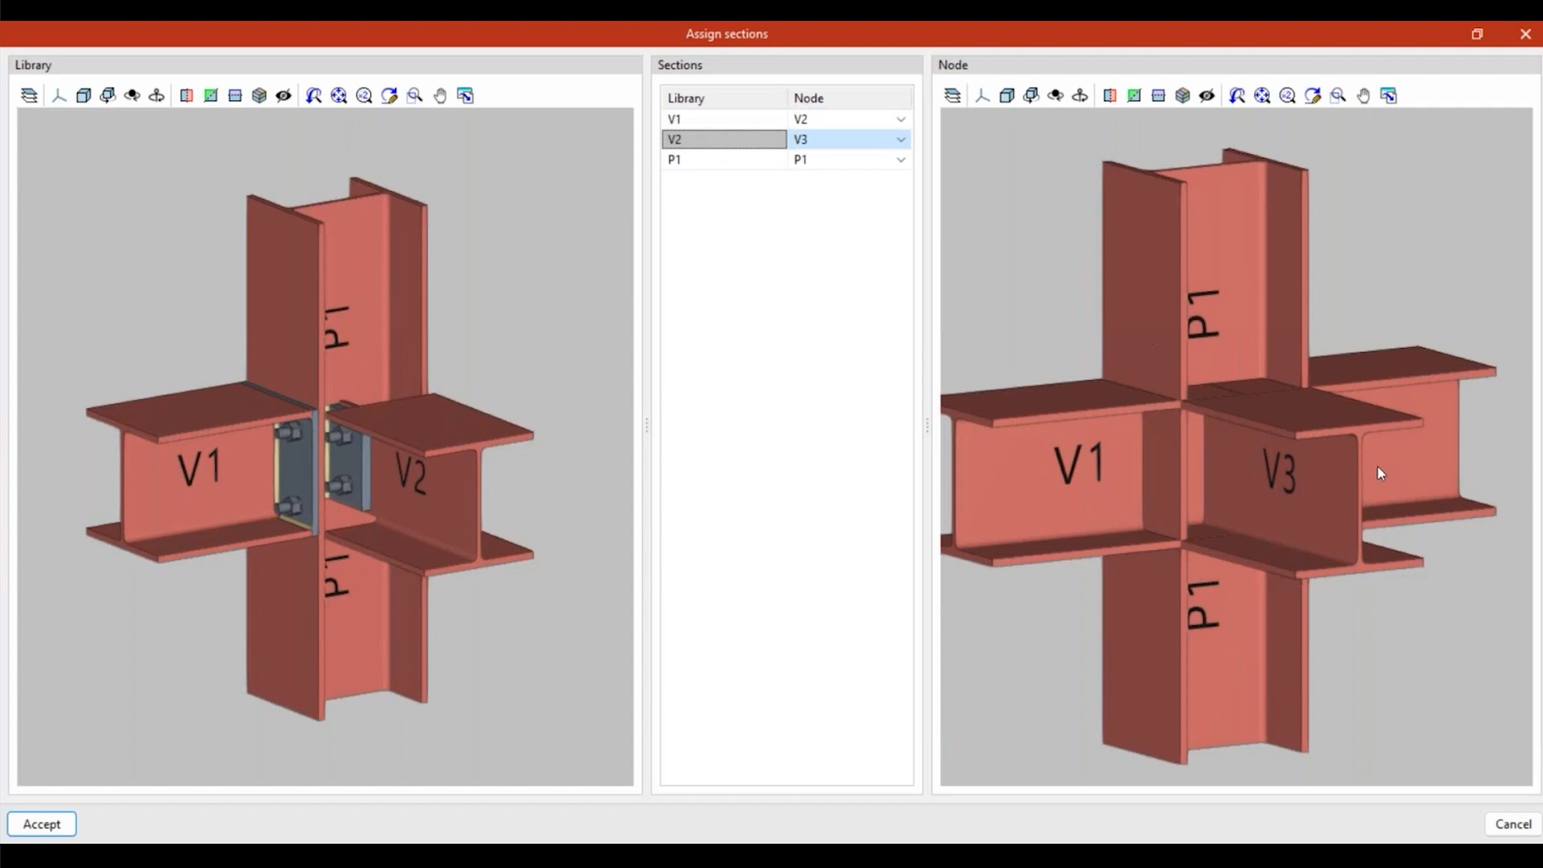
pyautogui.moveTo(1377, 466); pyautogui.dragTo(1297, 455, button='middle')
pyautogui.moveTo(497, 589); pyautogui.dragTo(381, 565, button='middle')
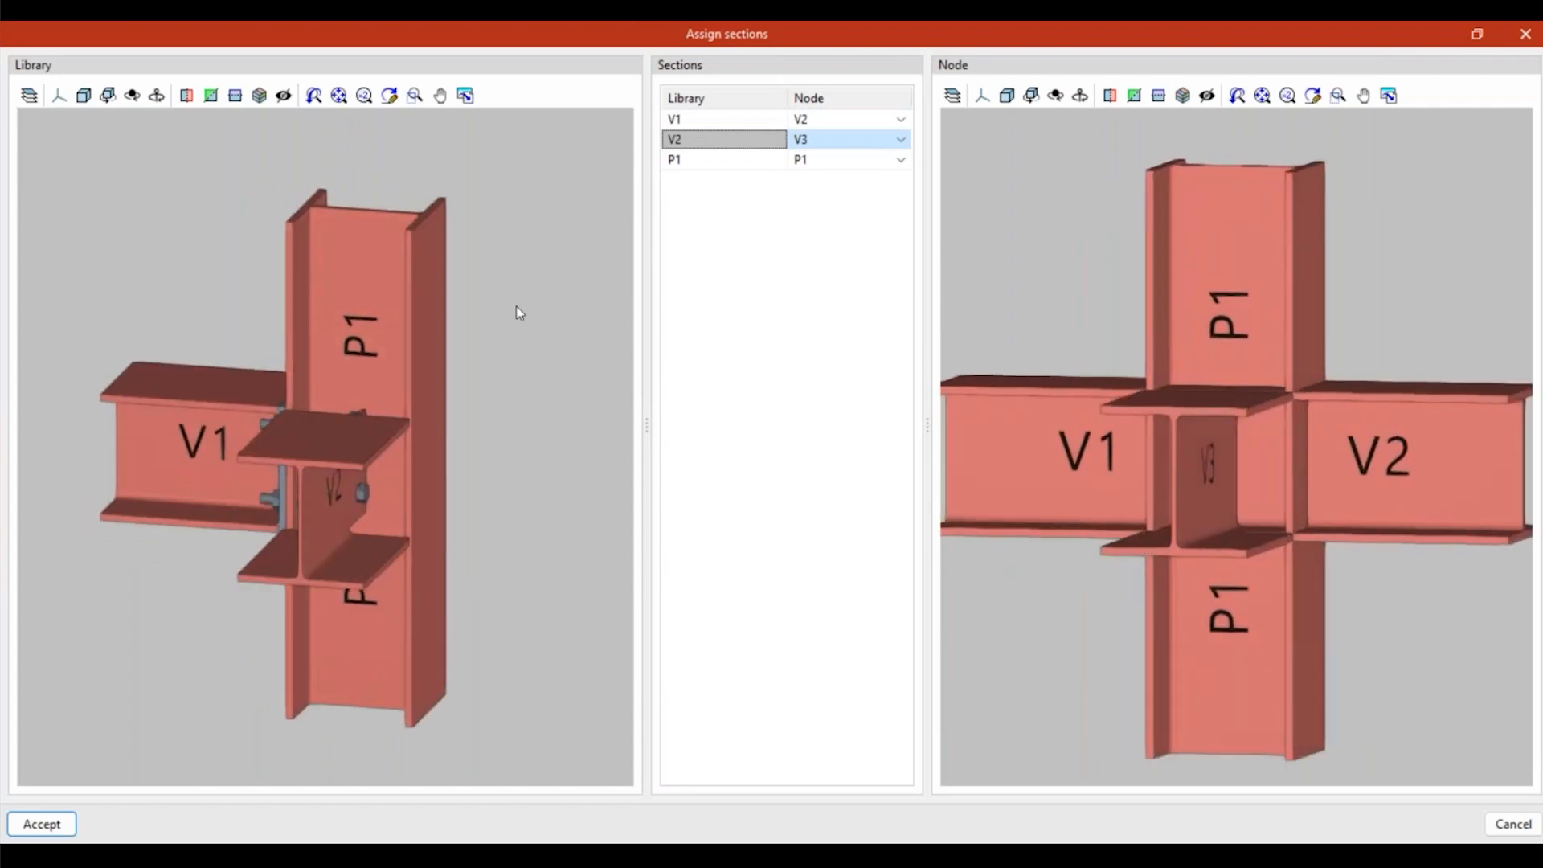
pyautogui.click(37, 835)
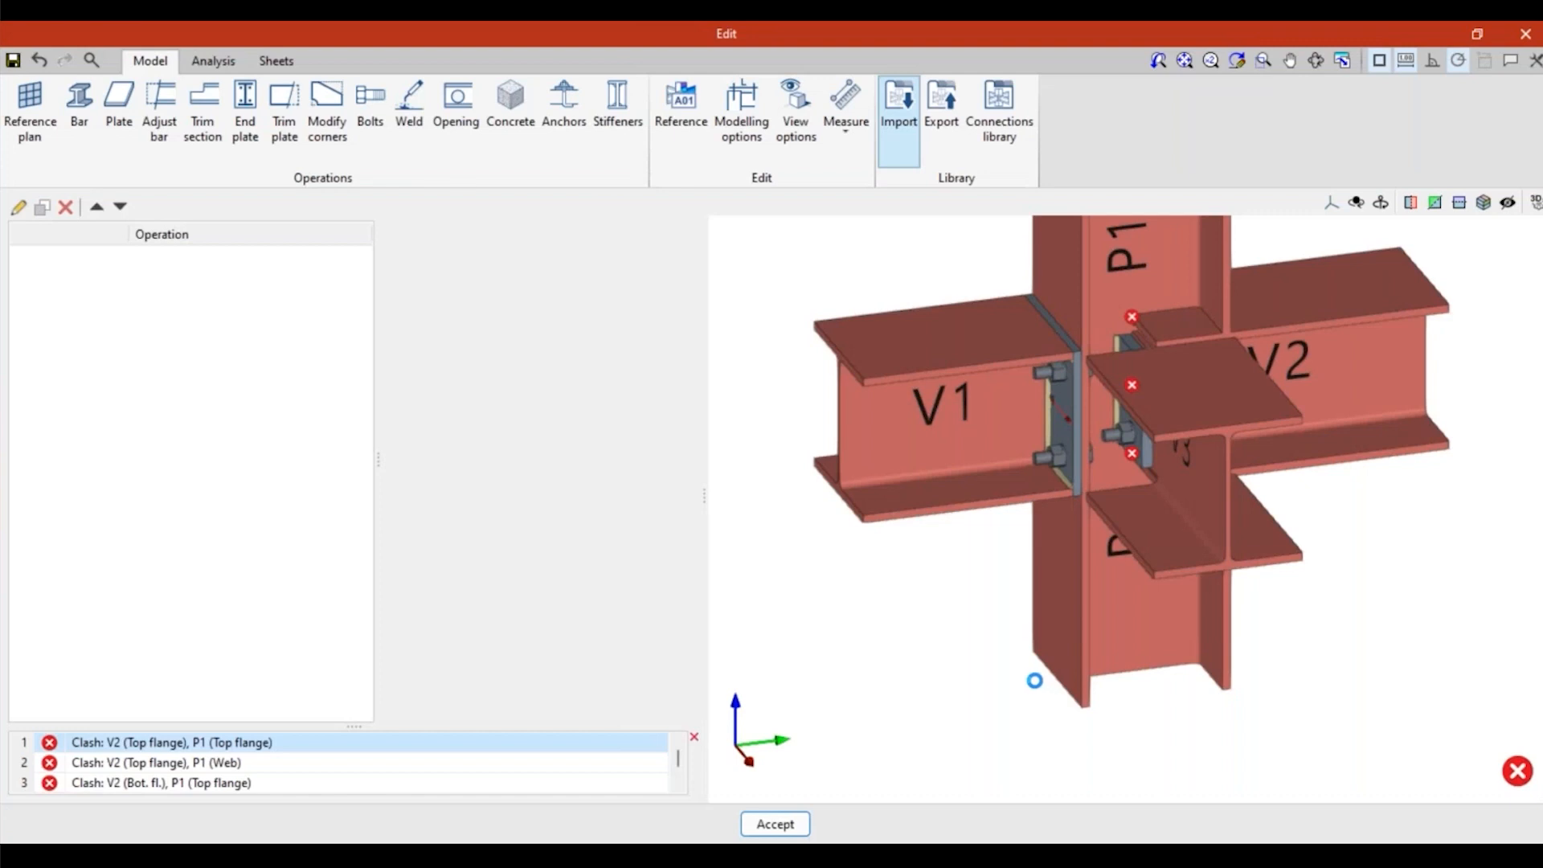
# Inspect the clashes at V3 and delete the duplicate imported operations from B-BOLTS1 back through B-SECTION-TRIM1, keeping B-FRONT1.
pyautogui.moveTo(1309, 605); pyautogui.dragTo(1207, 591, button='middle')
pyautogui.scroll(-1, 1233, 479)
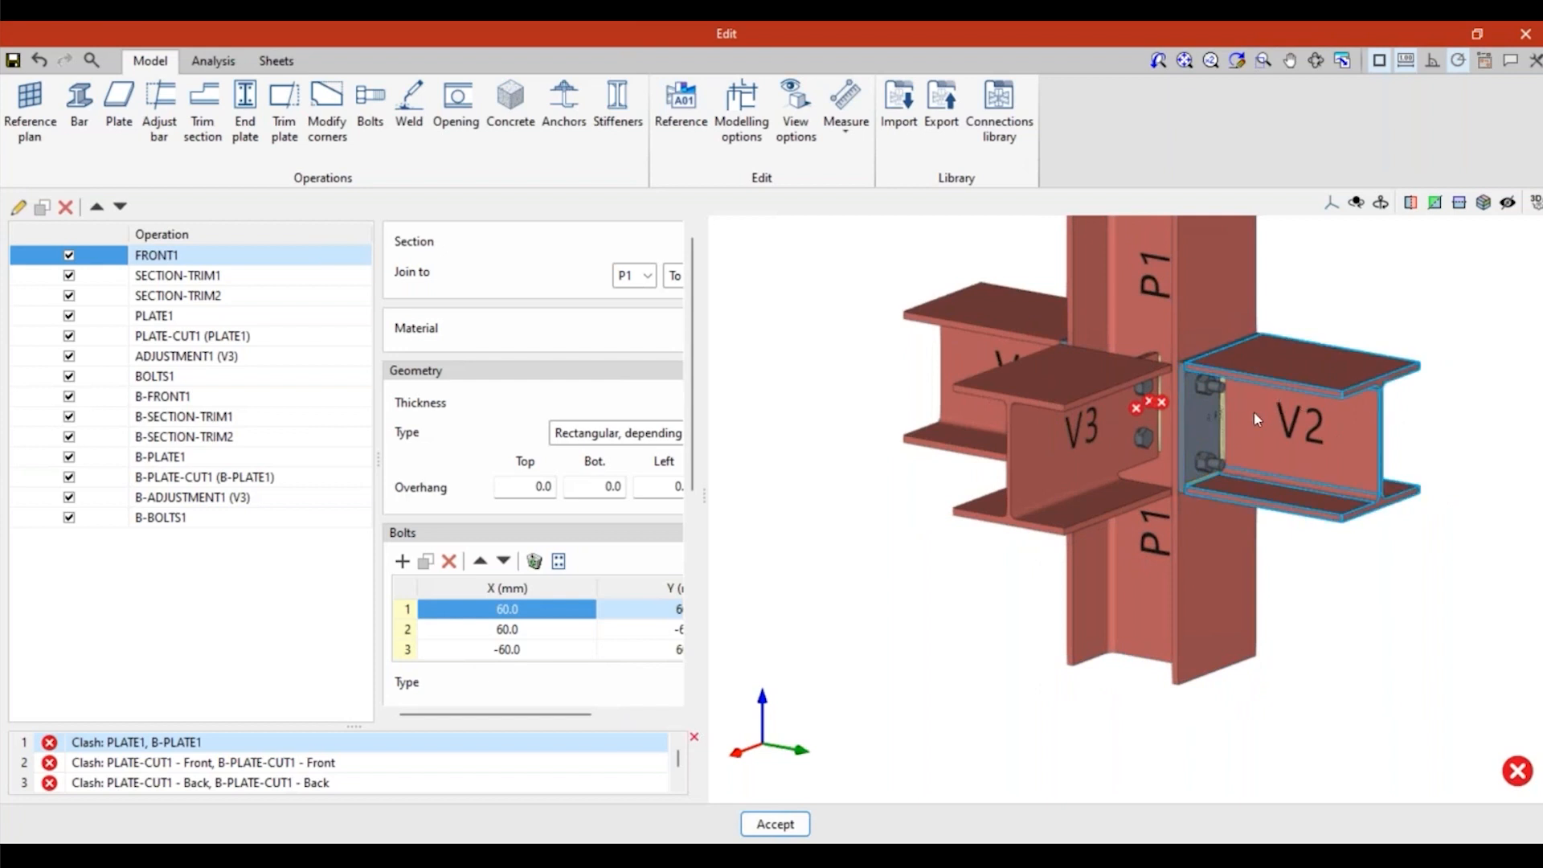
pyautogui.moveTo(1318, 631); pyautogui.dragTo(1197, 508, button='middle')
pyautogui.moveTo(1103, 468)
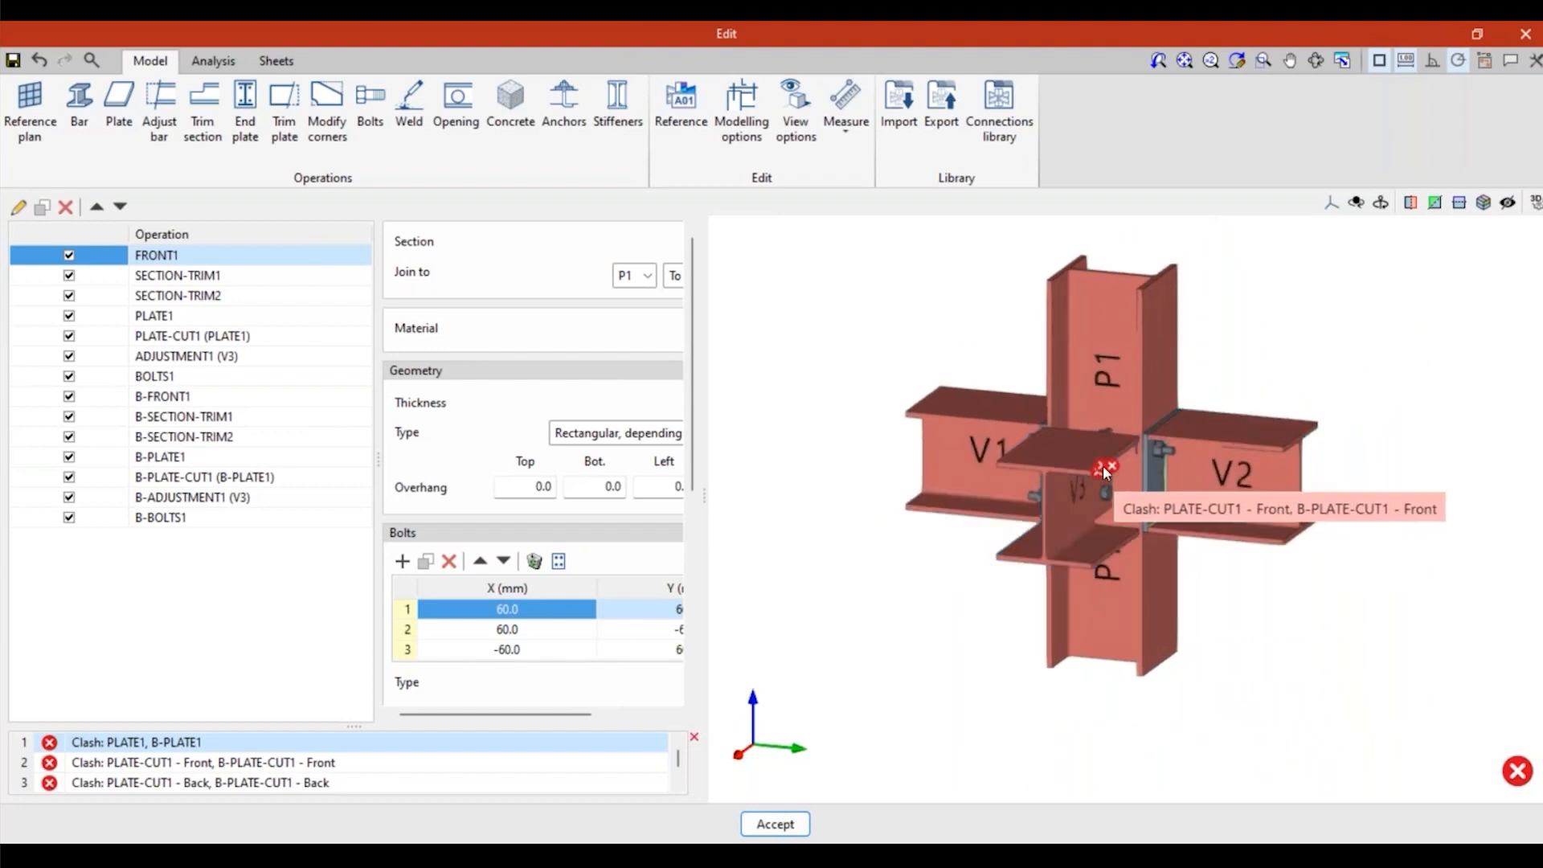
pyautogui.scroll(2, 1103, 465)
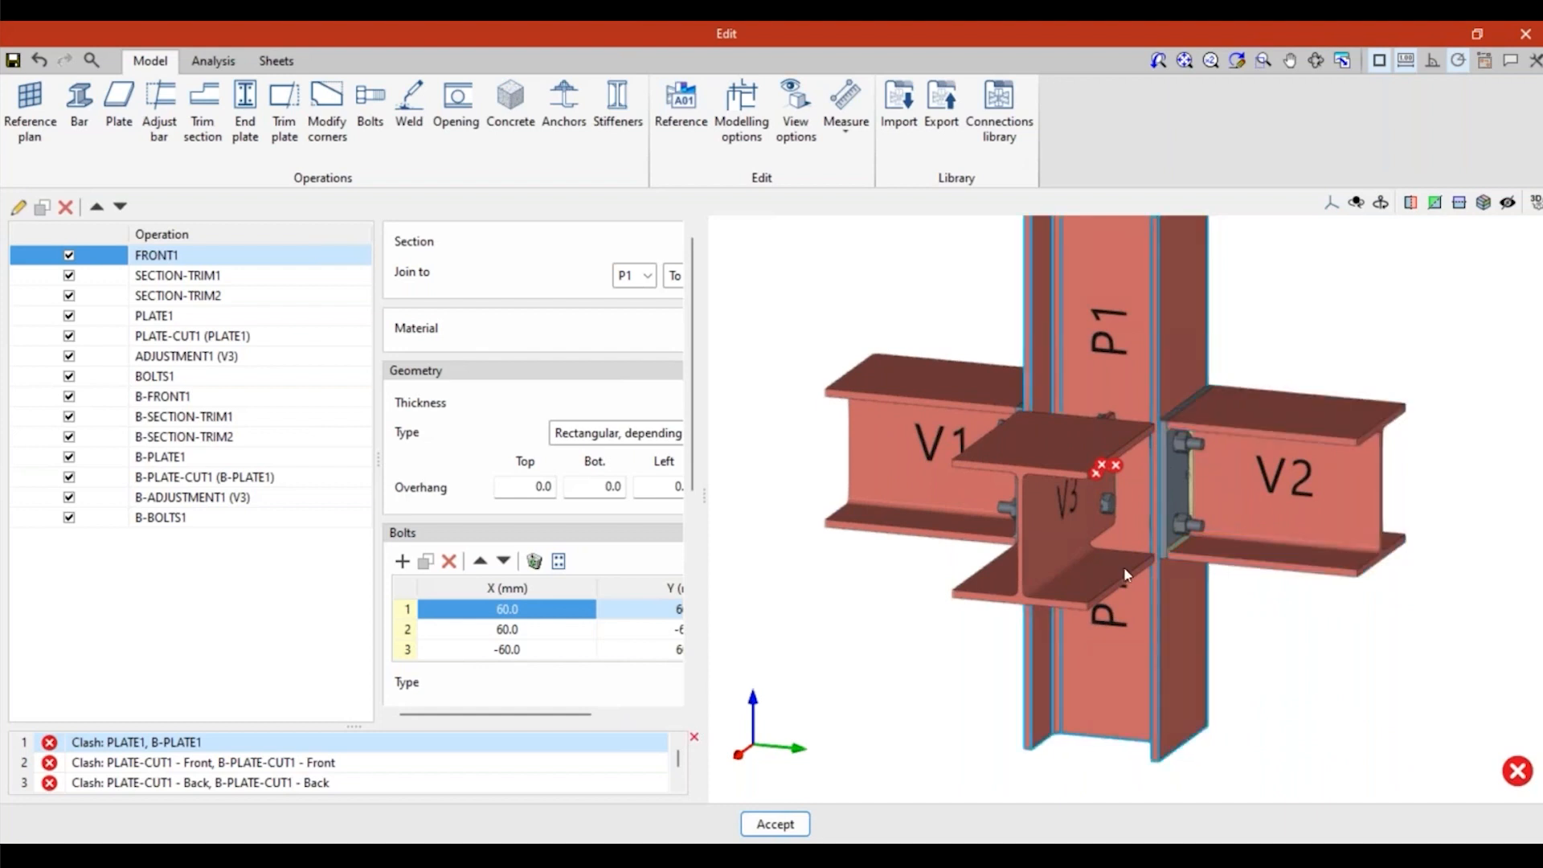
pyautogui.moveTo(1112, 529); pyautogui.dragTo(1126, 431, button='middle')
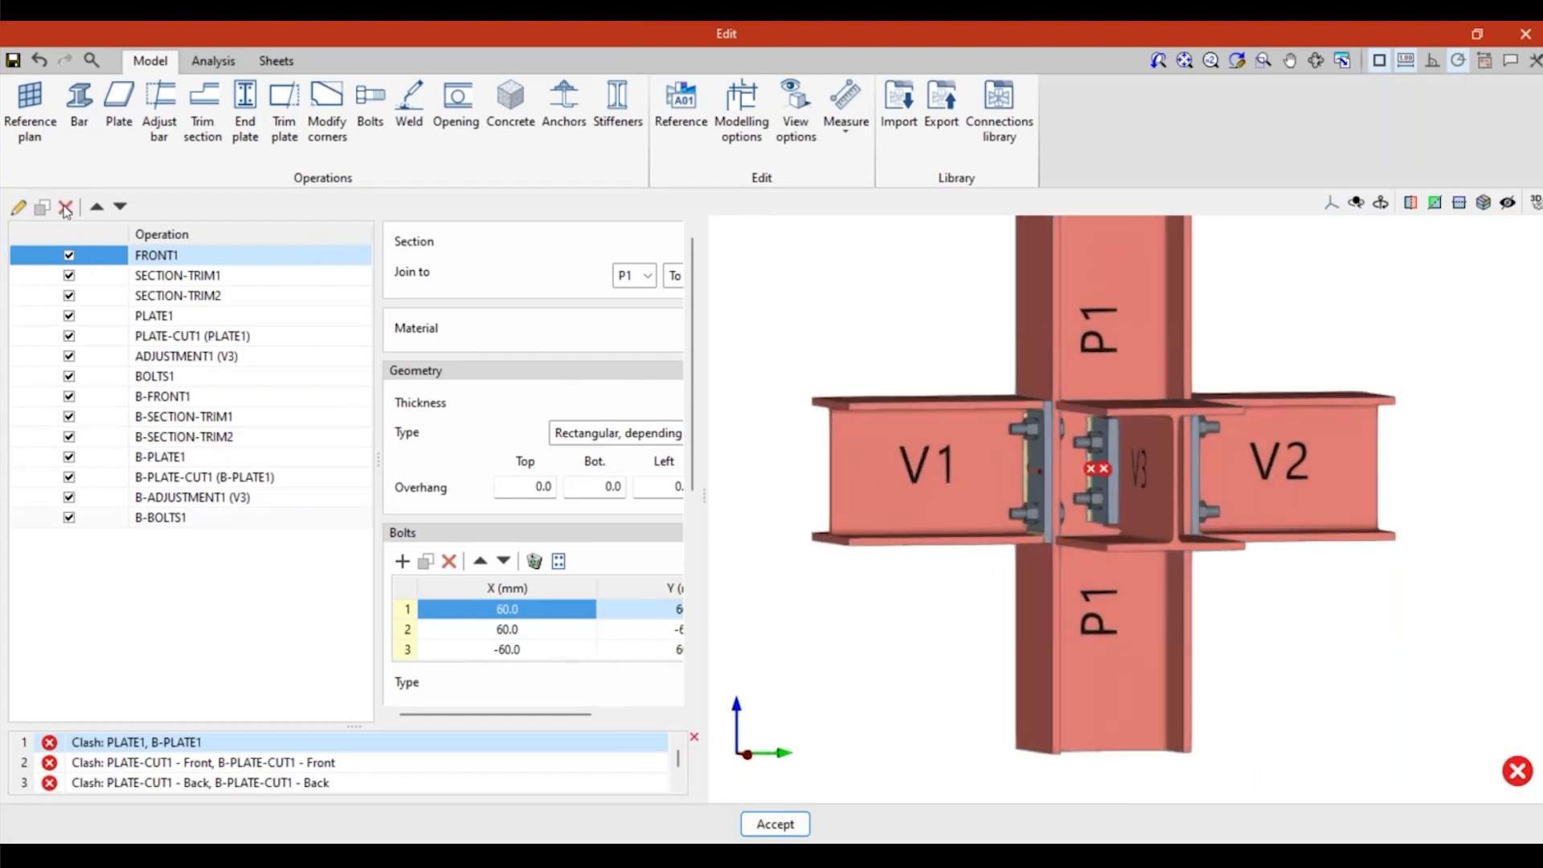
pyautogui.click(161, 518)
pyautogui.click(66, 207)
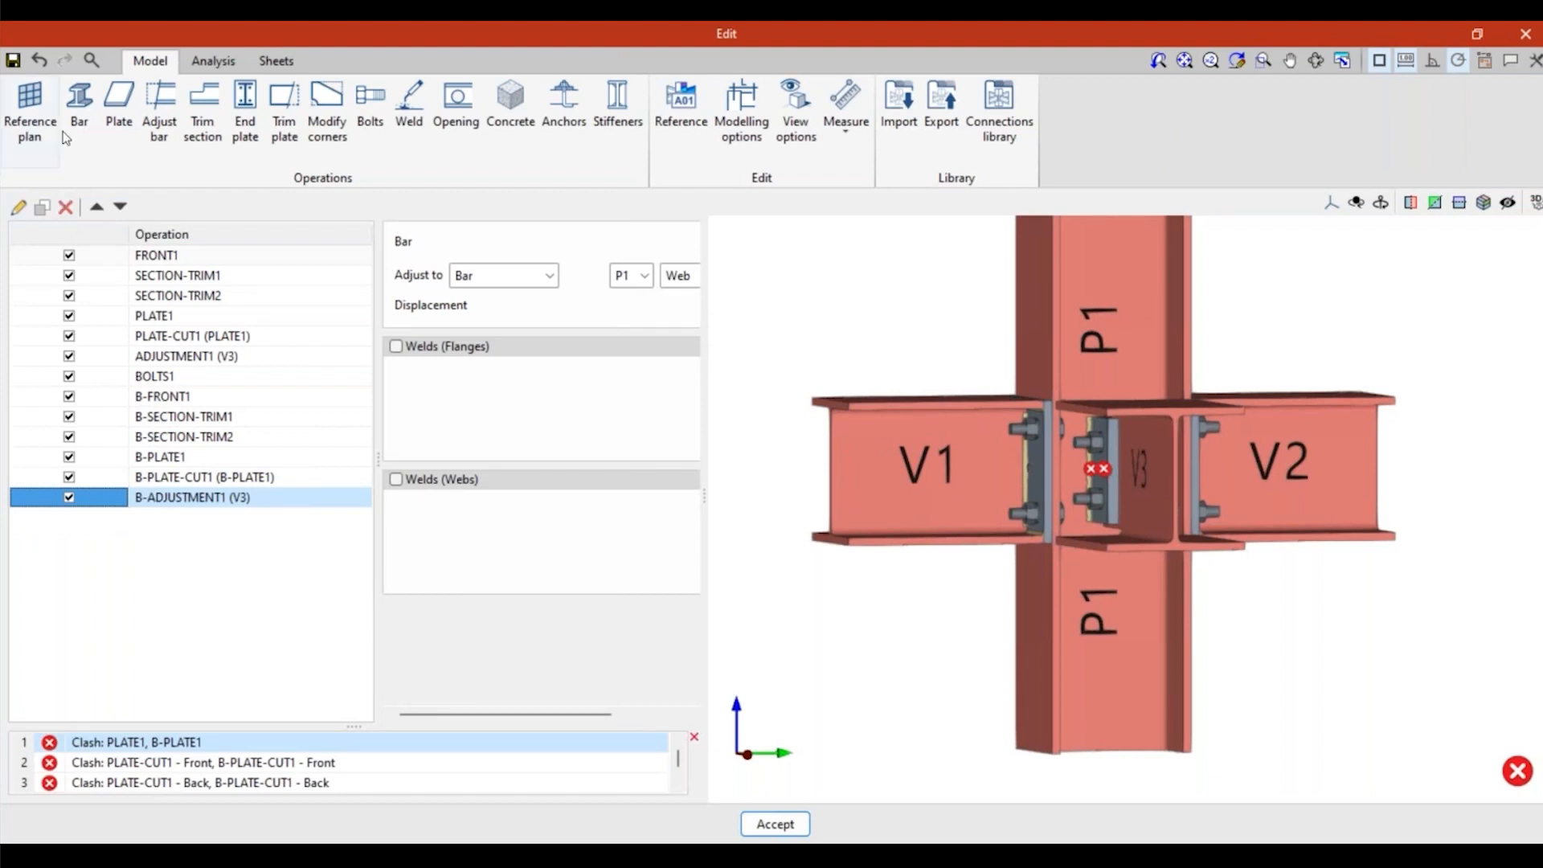
pyautogui.click(66, 207)
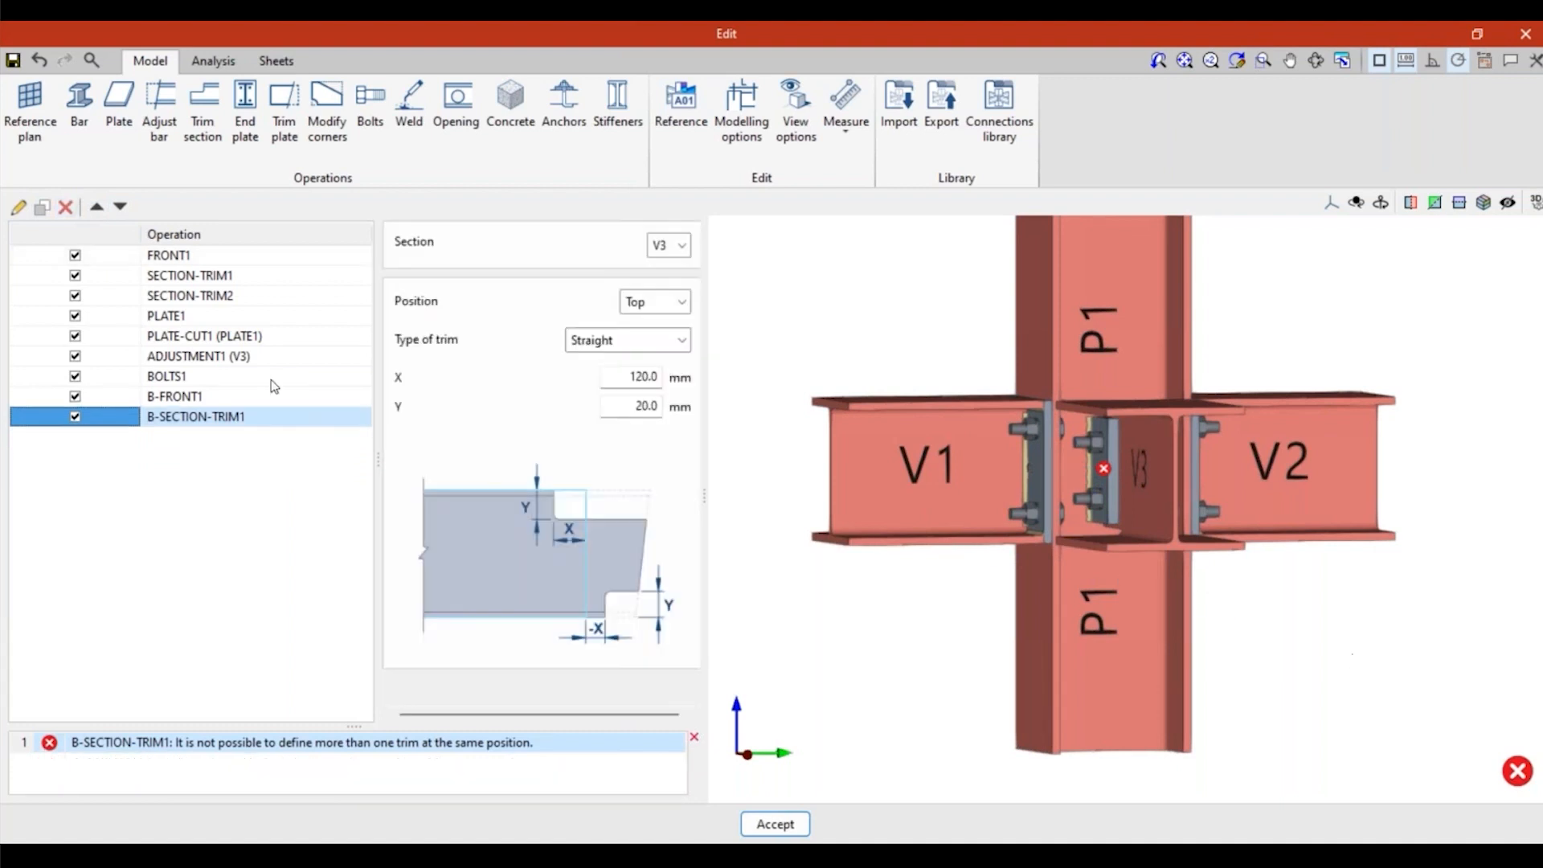
pyautogui.click(66, 206)
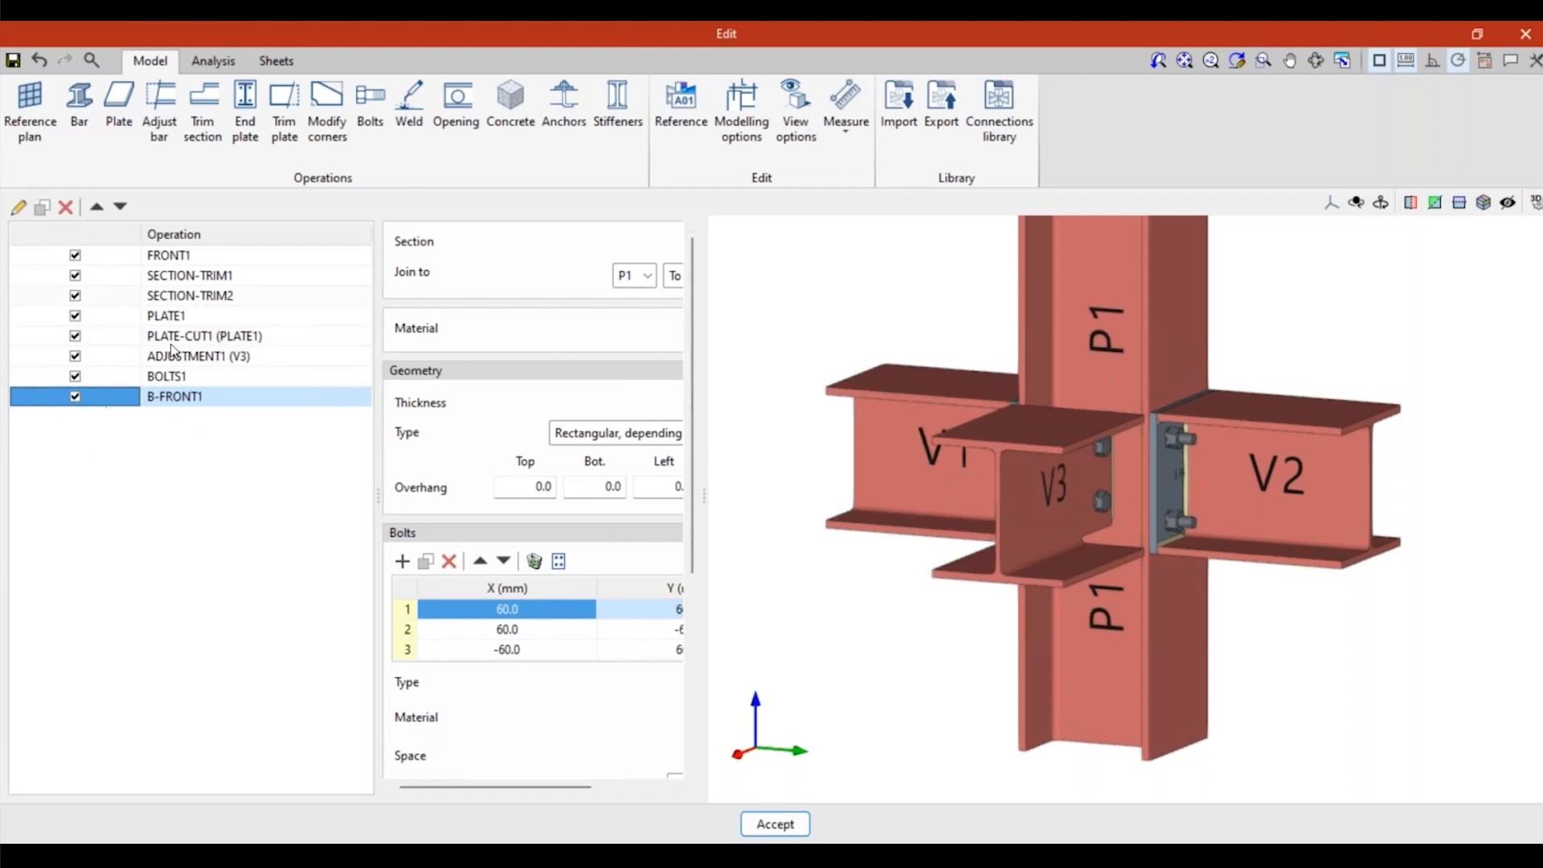
# Review the completed joint from several sides and export it to the library as "My new connection 2".
pyautogui.moveTo(1004, 593); pyautogui.dragTo(1275, 572, button='middle')
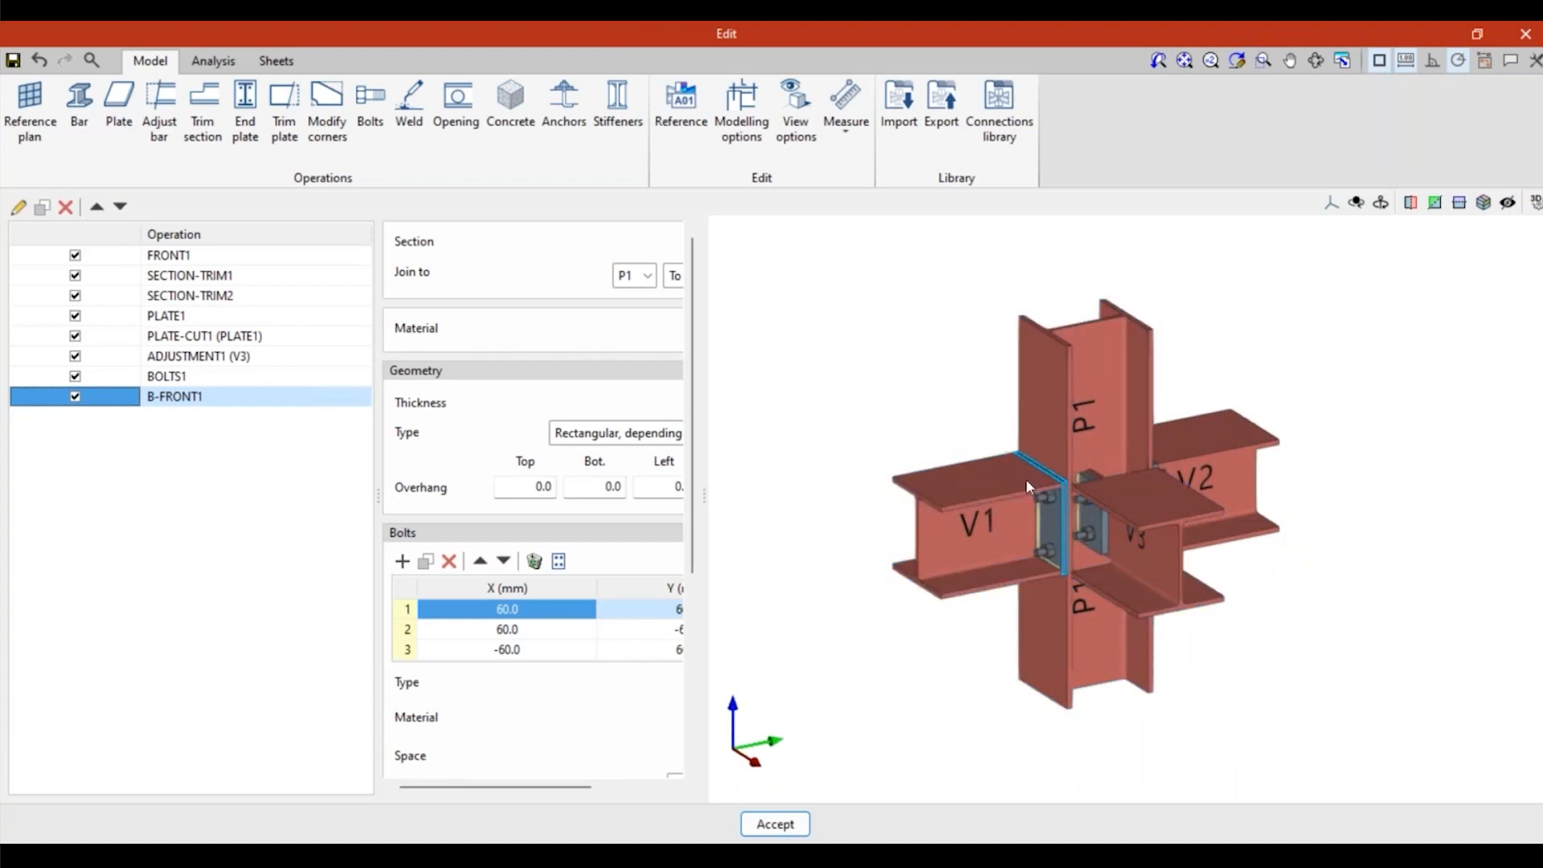
pyautogui.moveTo(1206, 638)
pyautogui.mouseDown(button='middle')
pyautogui.moveTo(1138, 669)
pyautogui.moveTo(1146, 655)
pyautogui.mouseUp(button='middle')
pyautogui.scroll(-2, 1163, 668)
pyautogui.scroll(2, 1133, 683)
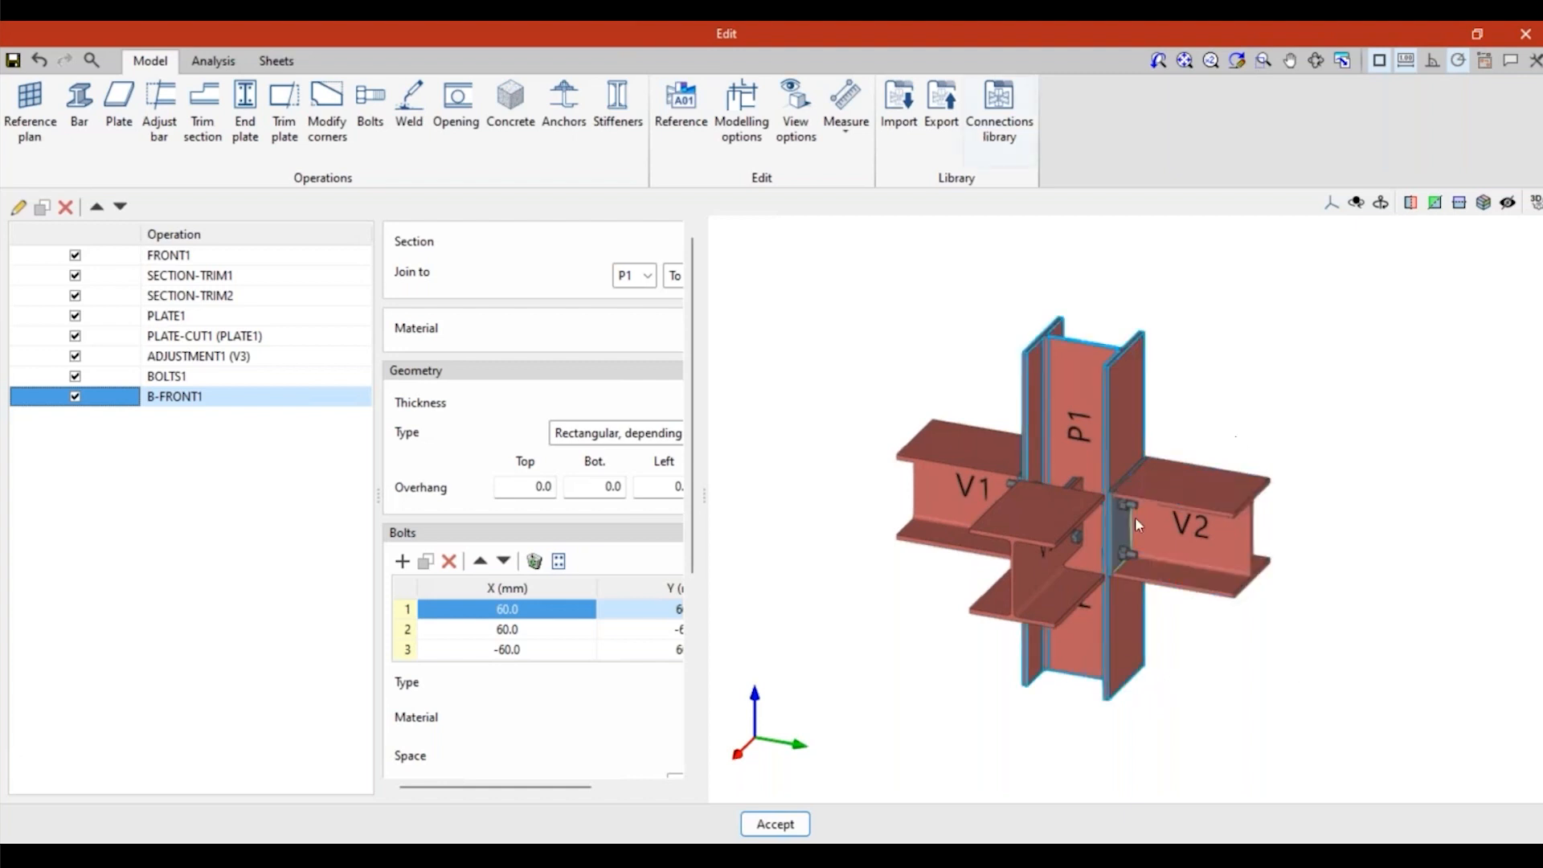
pyautogui.scroll(2, 1106, 503)
pyautogui.scroll(1, 1165, 621)
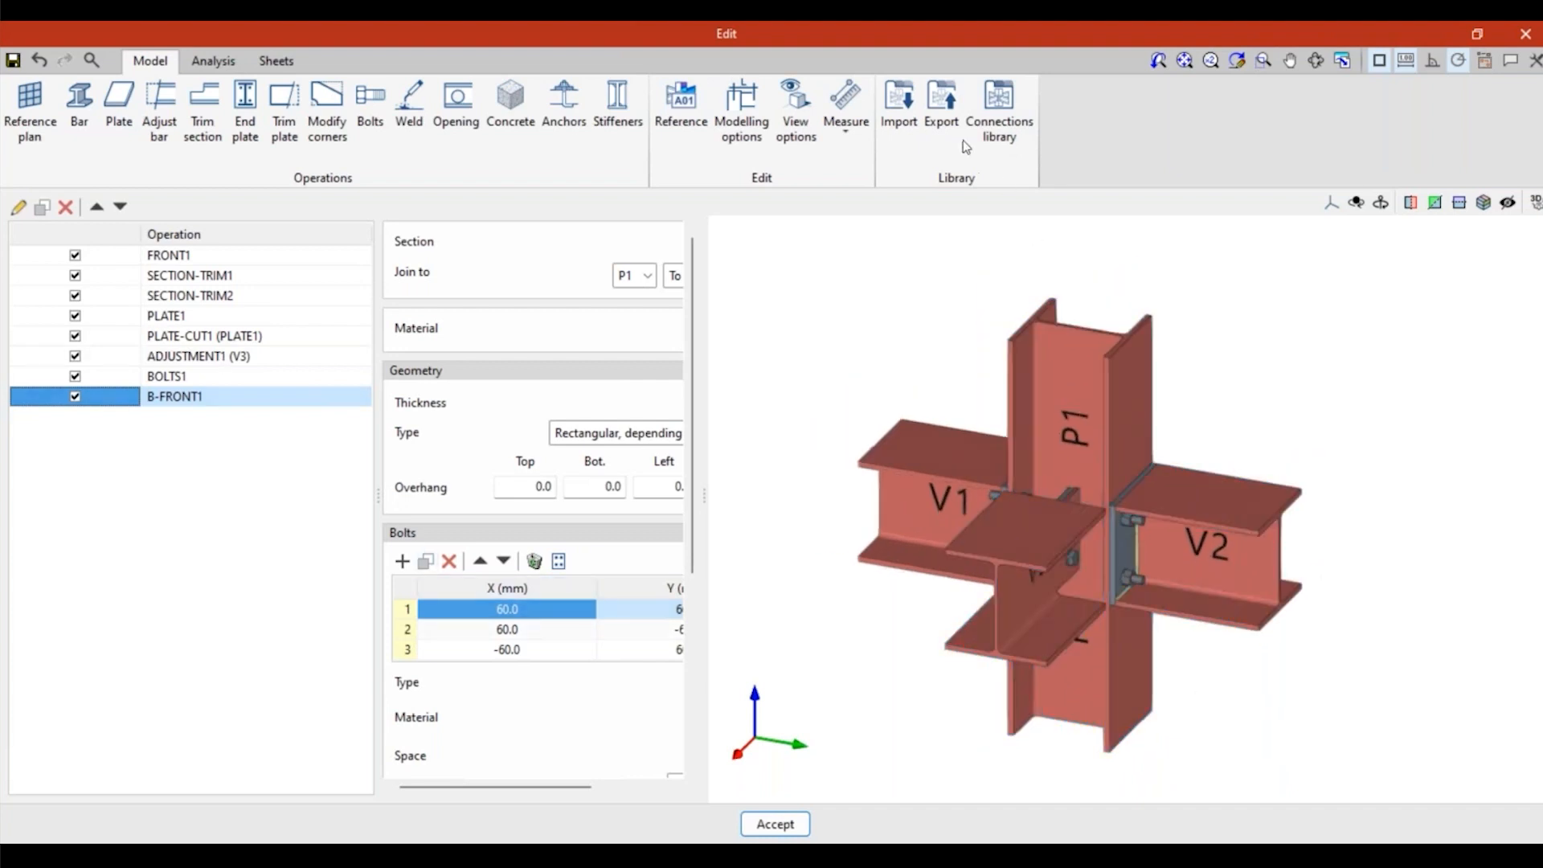
pyautogui.click(942, 100)
pyautogui.write('My')
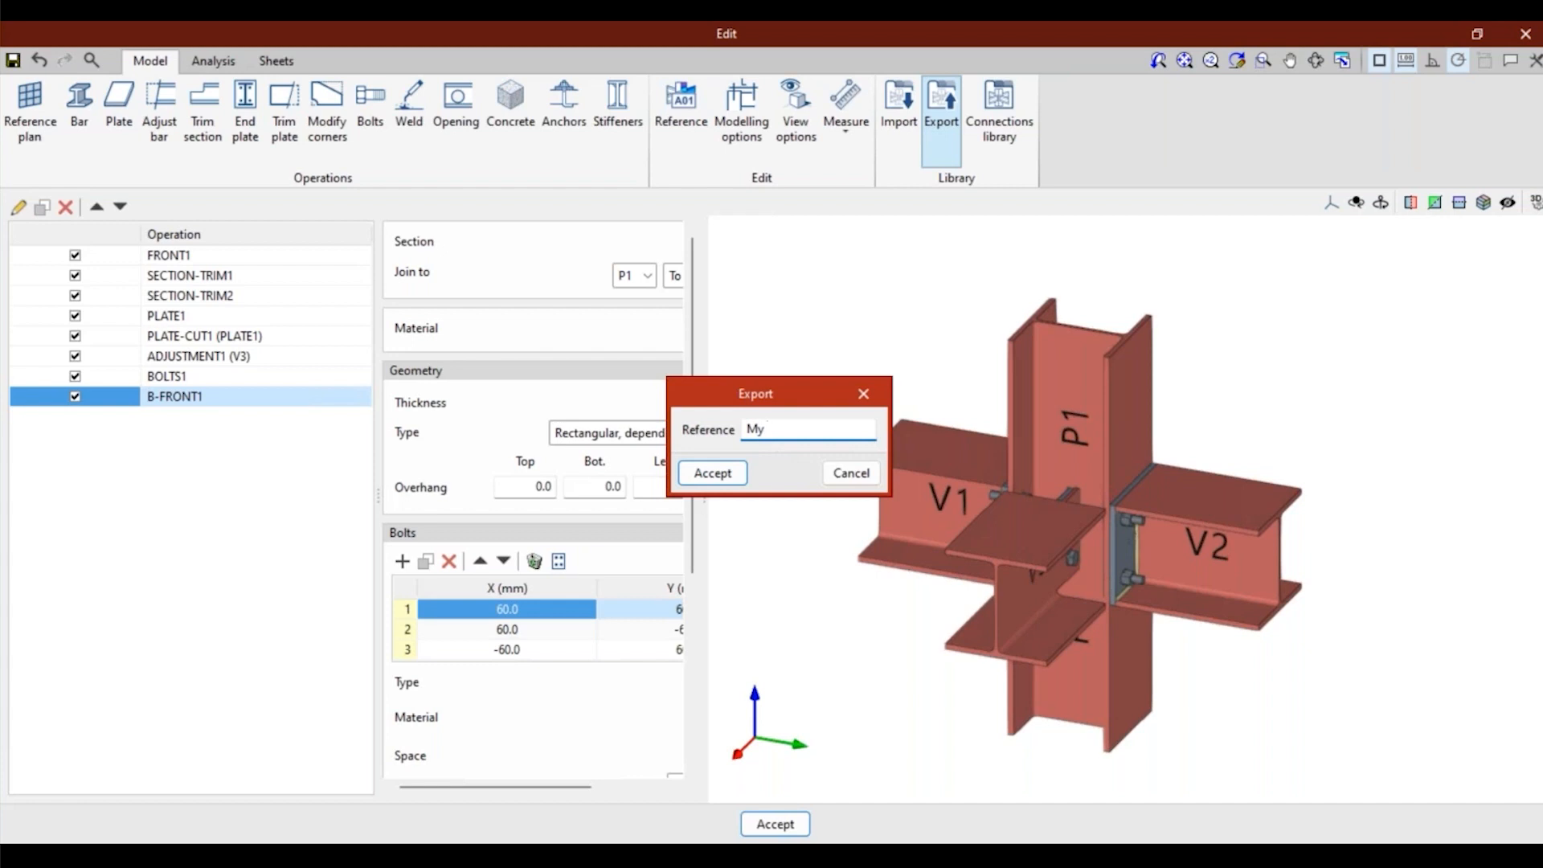
pyautogui.write(' new connection 2')
pyautogui.click(709, 473)
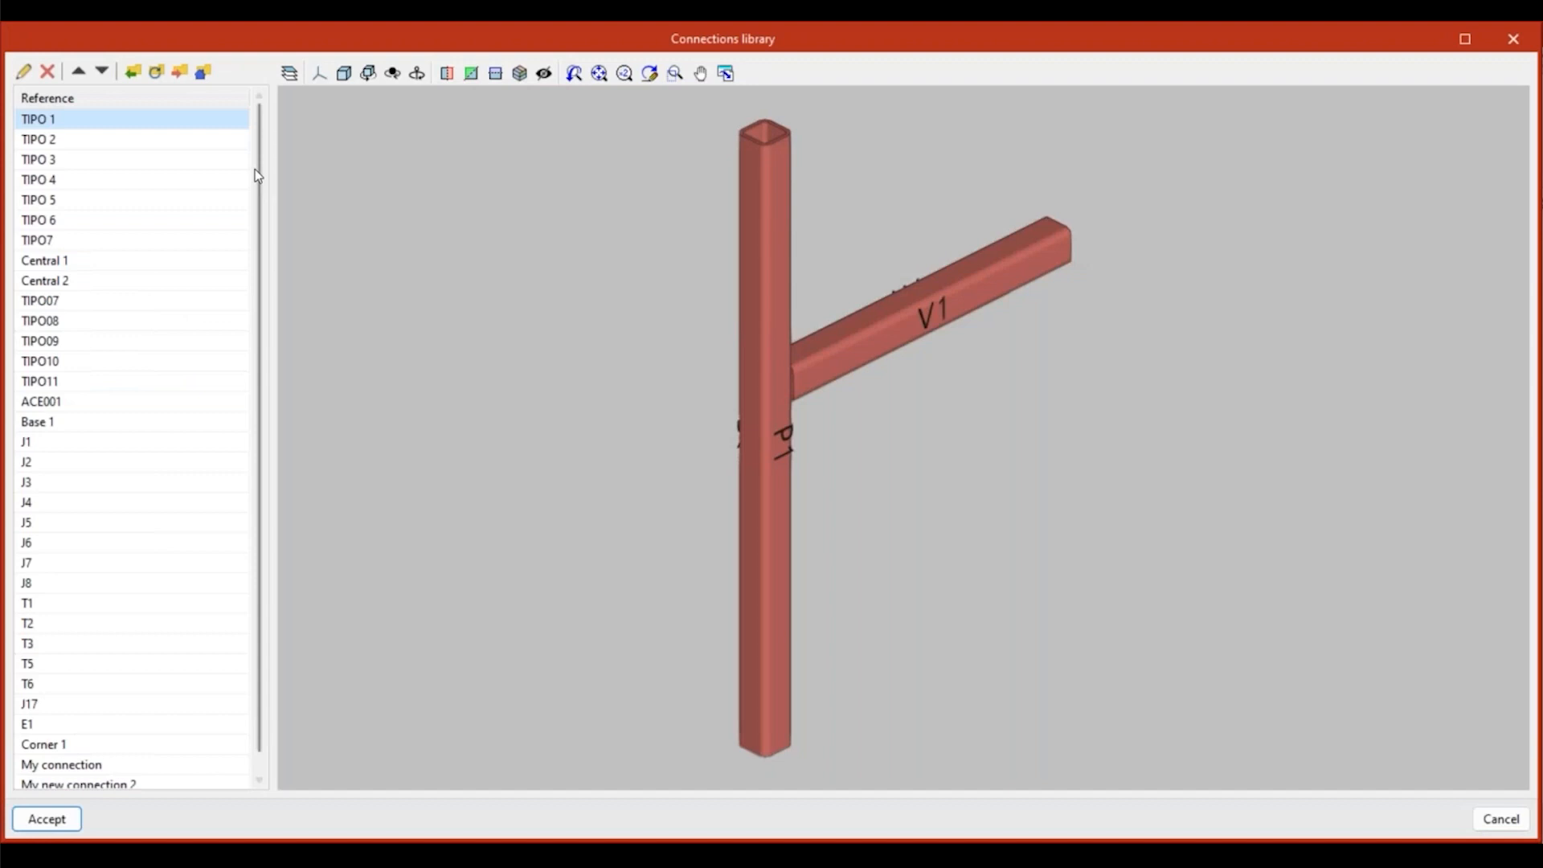
# Preview My new connection 2 in the connections library and accept the edited joint to return to the structure model.
pyautogui.moveTo(255, 170); pyautogui.dragTo(216, 567)
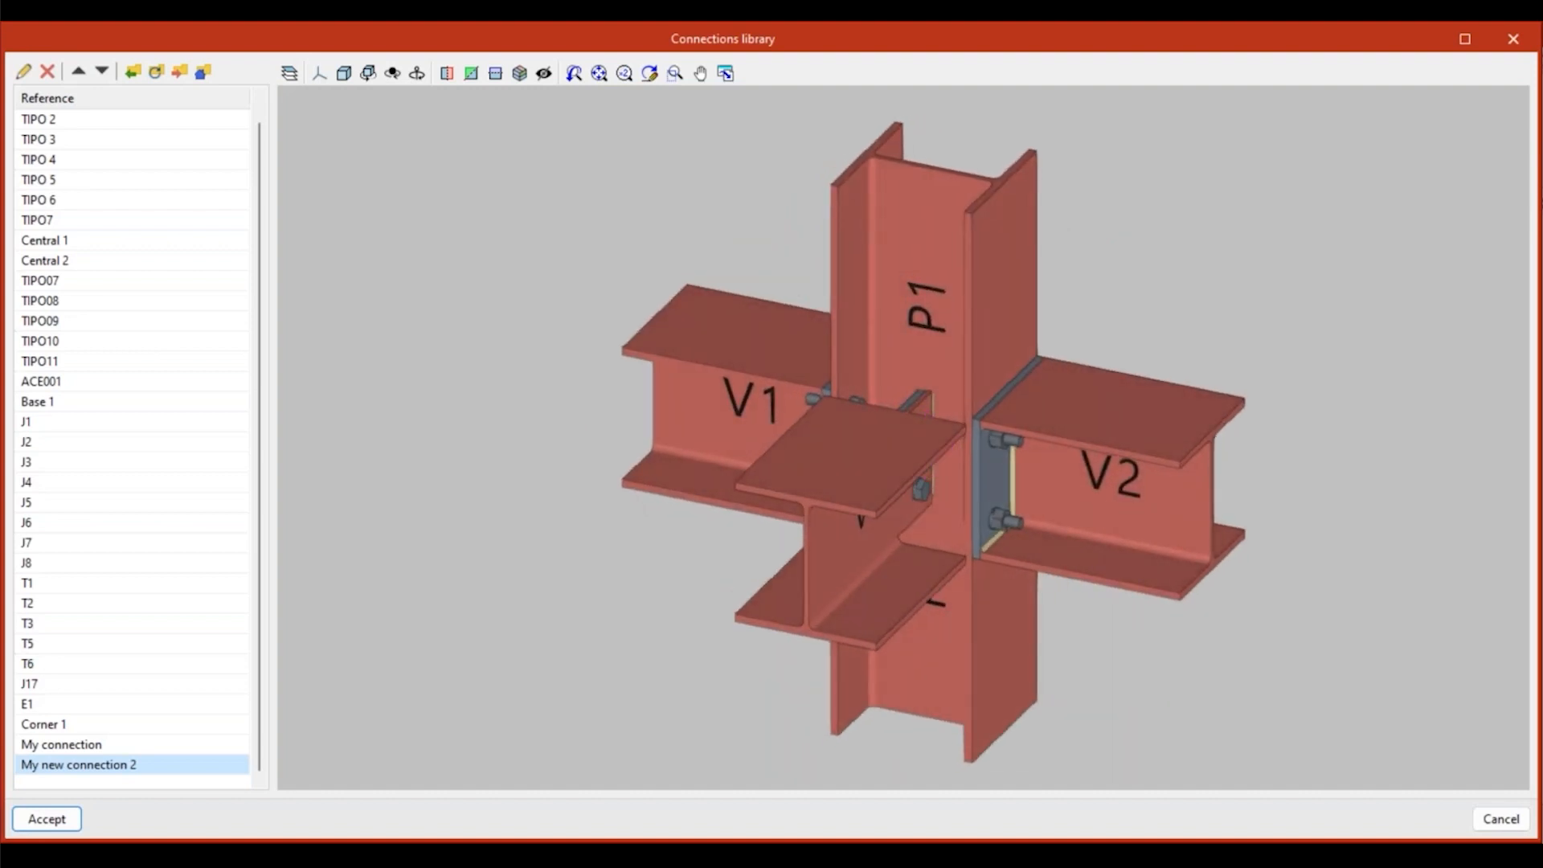
pyautogui.click(68, 826)
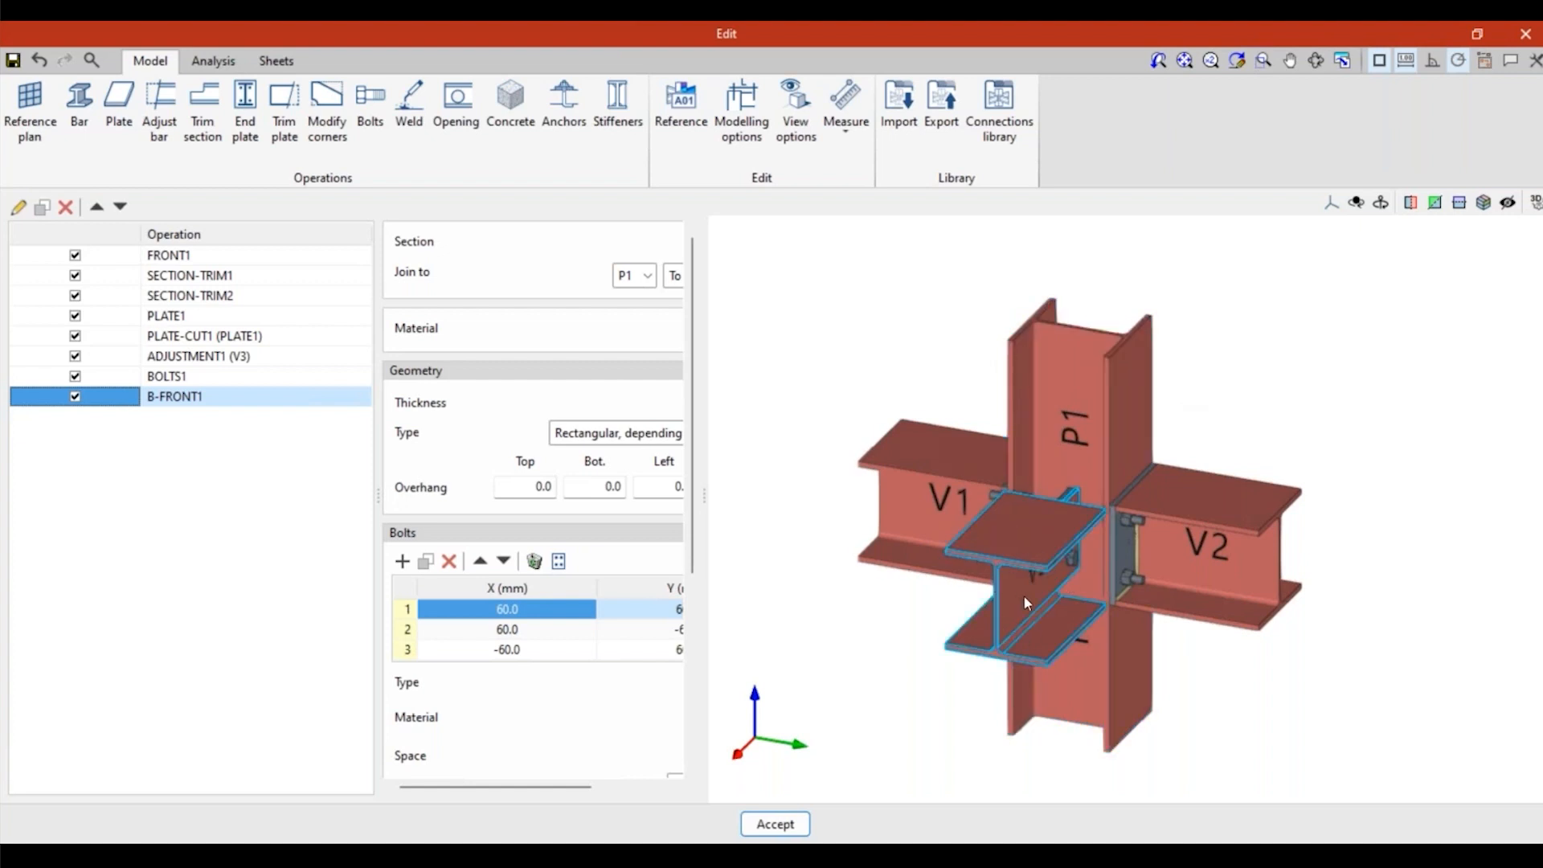
pyautogui.moveTo(1017, 607); pyautogui.dragTo(1177, 559, button='middle')
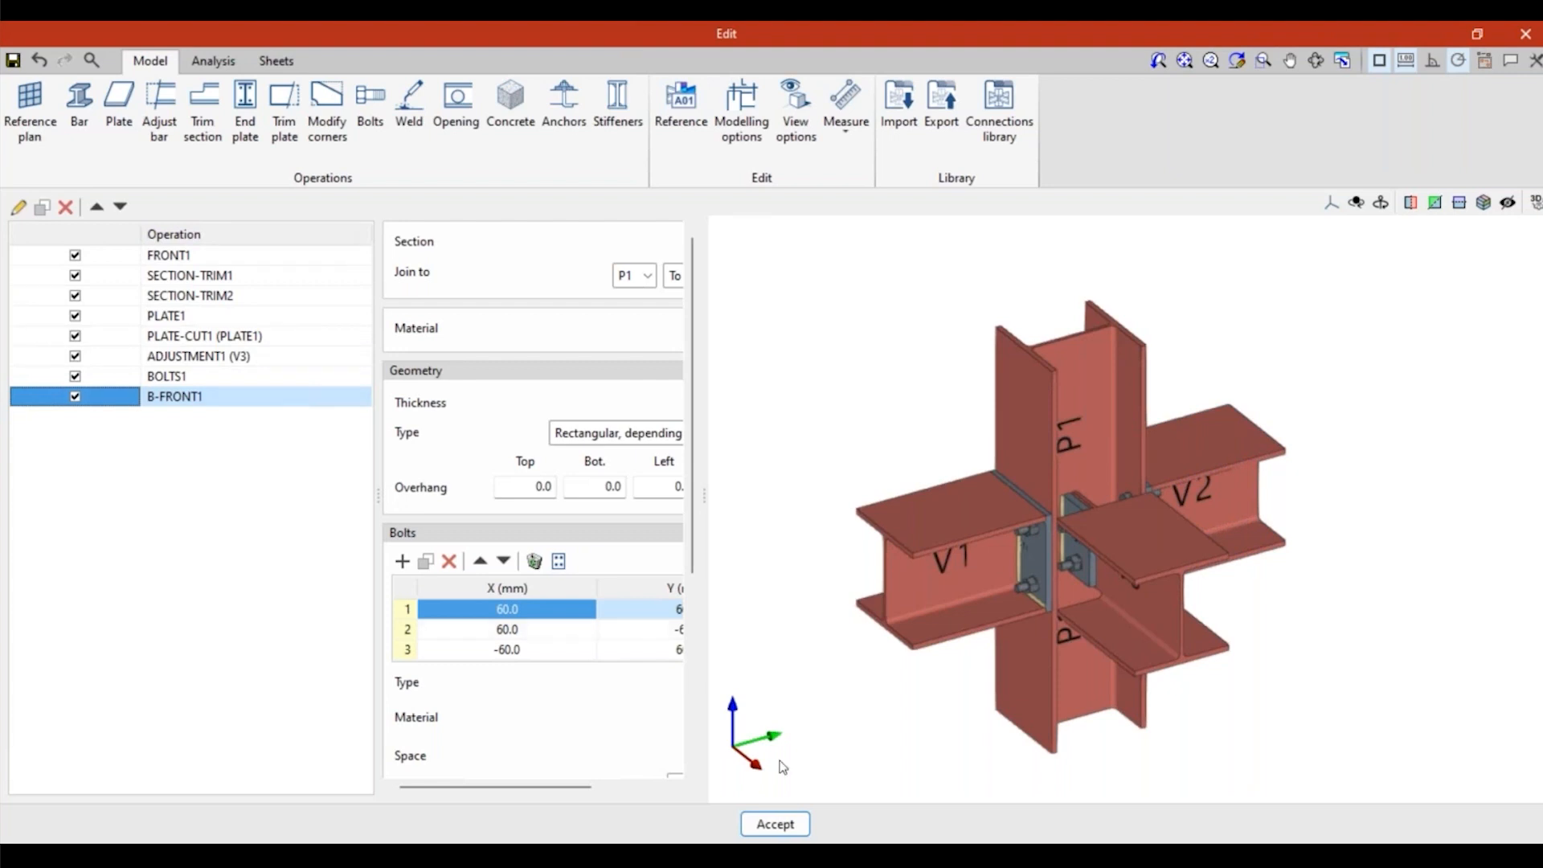
pyautogui.click(775, 825)
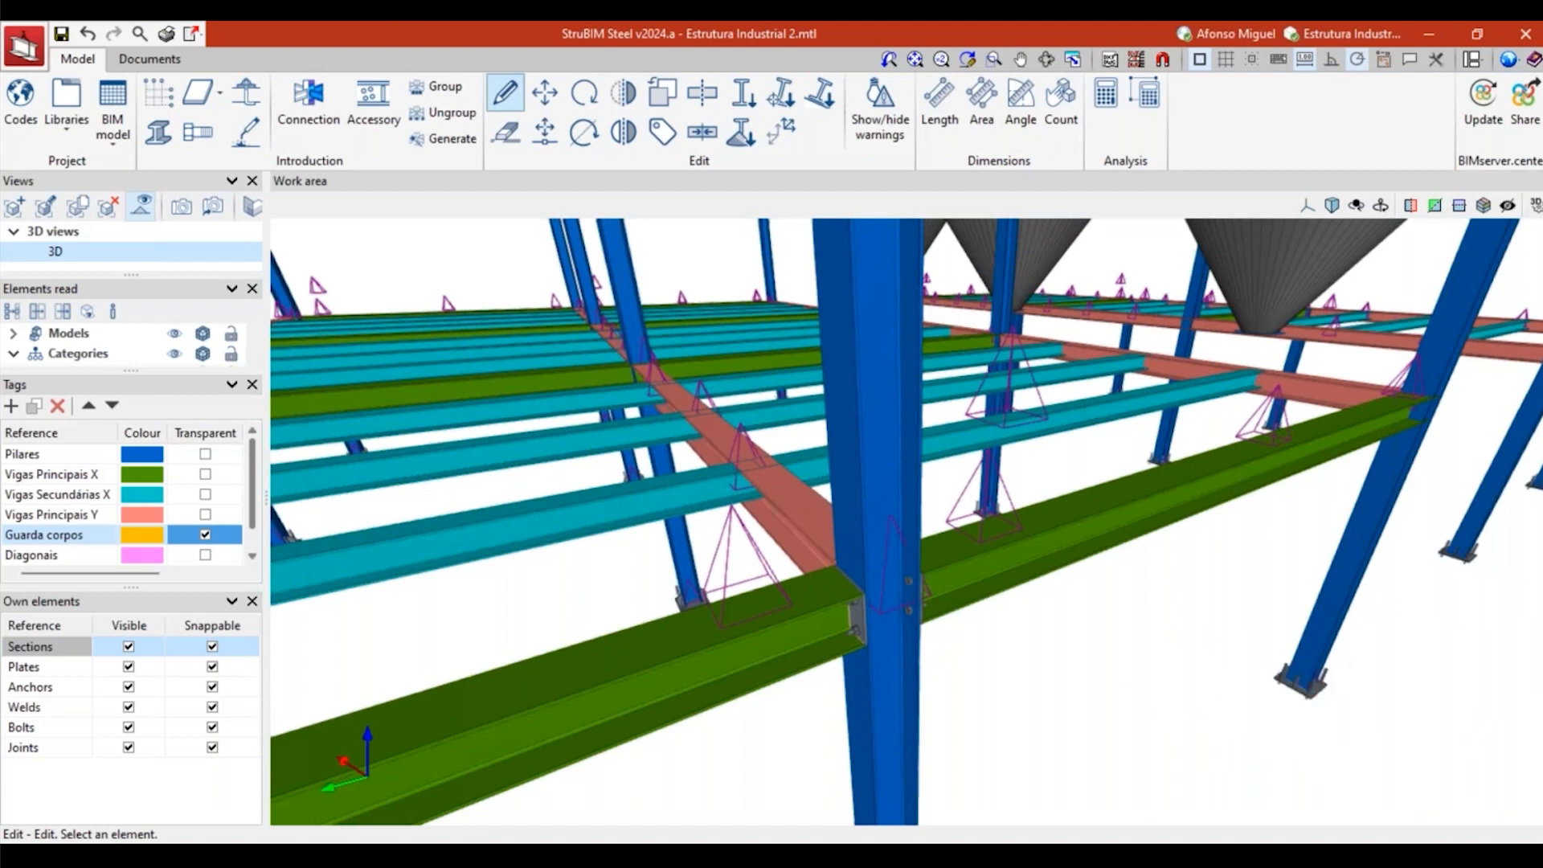
pyautogui.moveTo(1040, 678); pyautogui.dragTo(977, 658, button='middle')
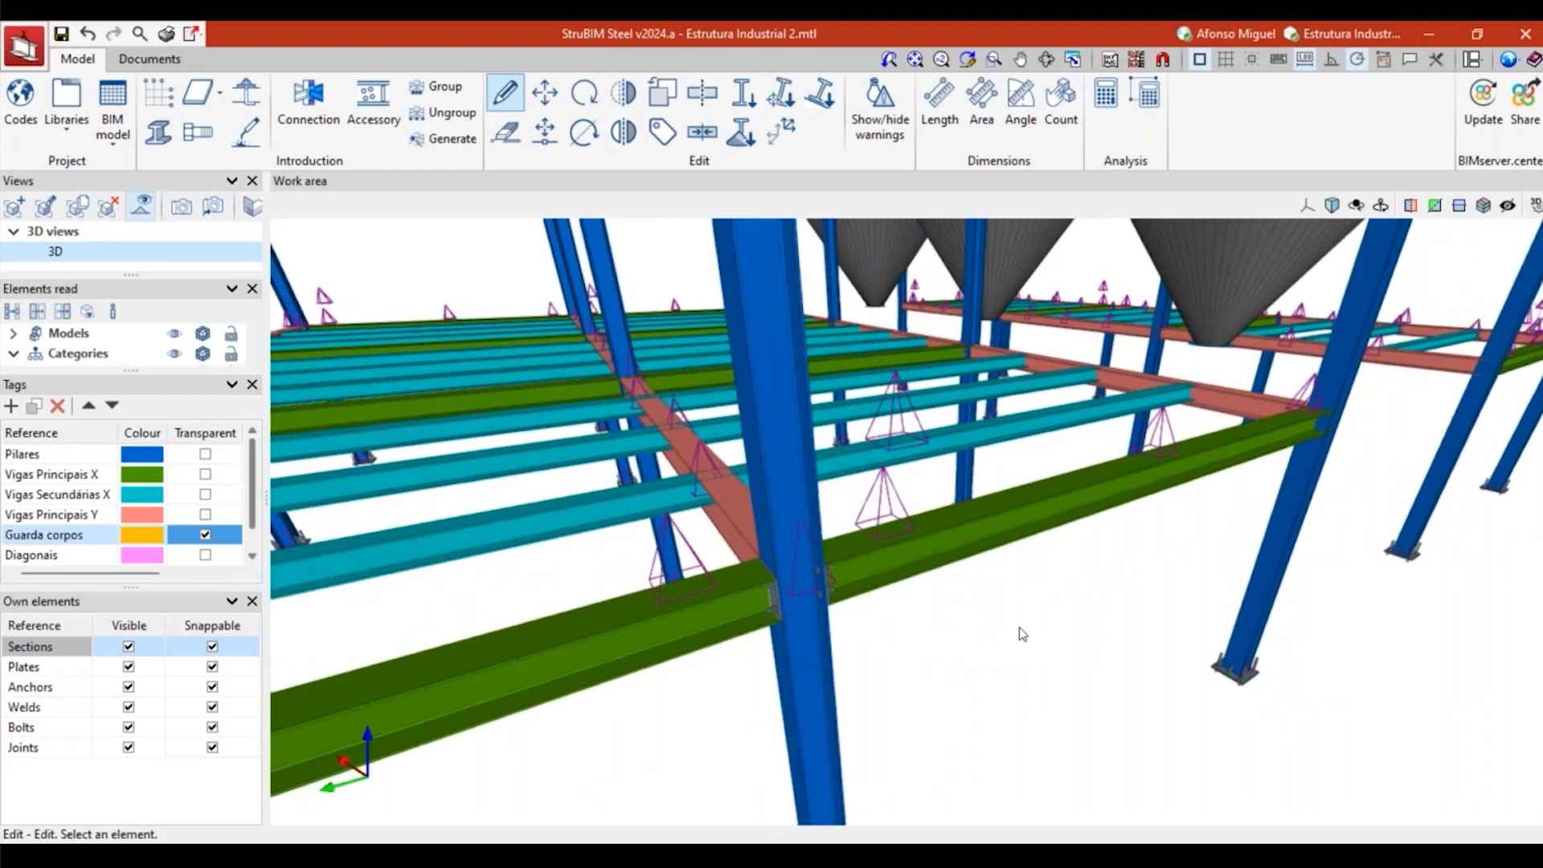